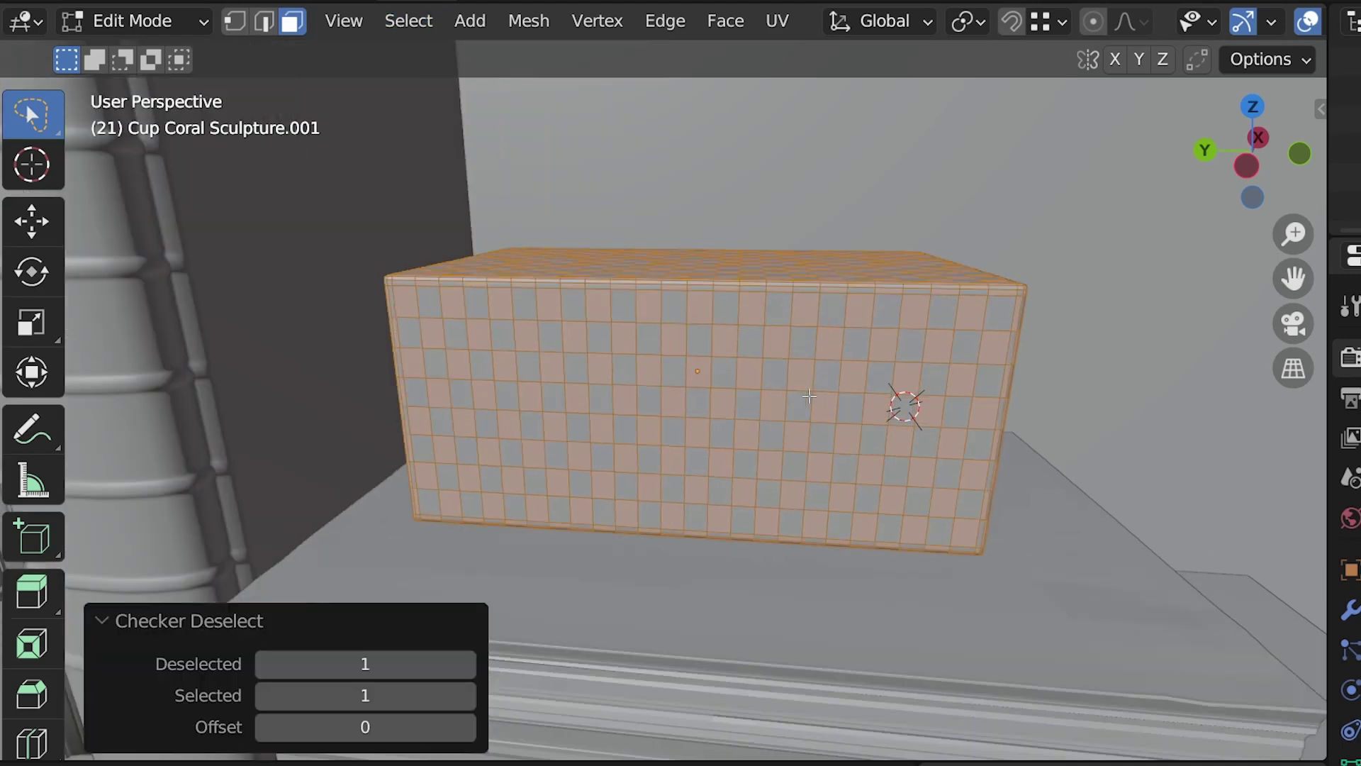
scroll(810, 395, "up", 2)
- Preview an S-shaped face selection on the pillow, invert it, random ratio ~0.22, then Select Similar Coplanar
left_click_drag(757, 271, 537, 431)
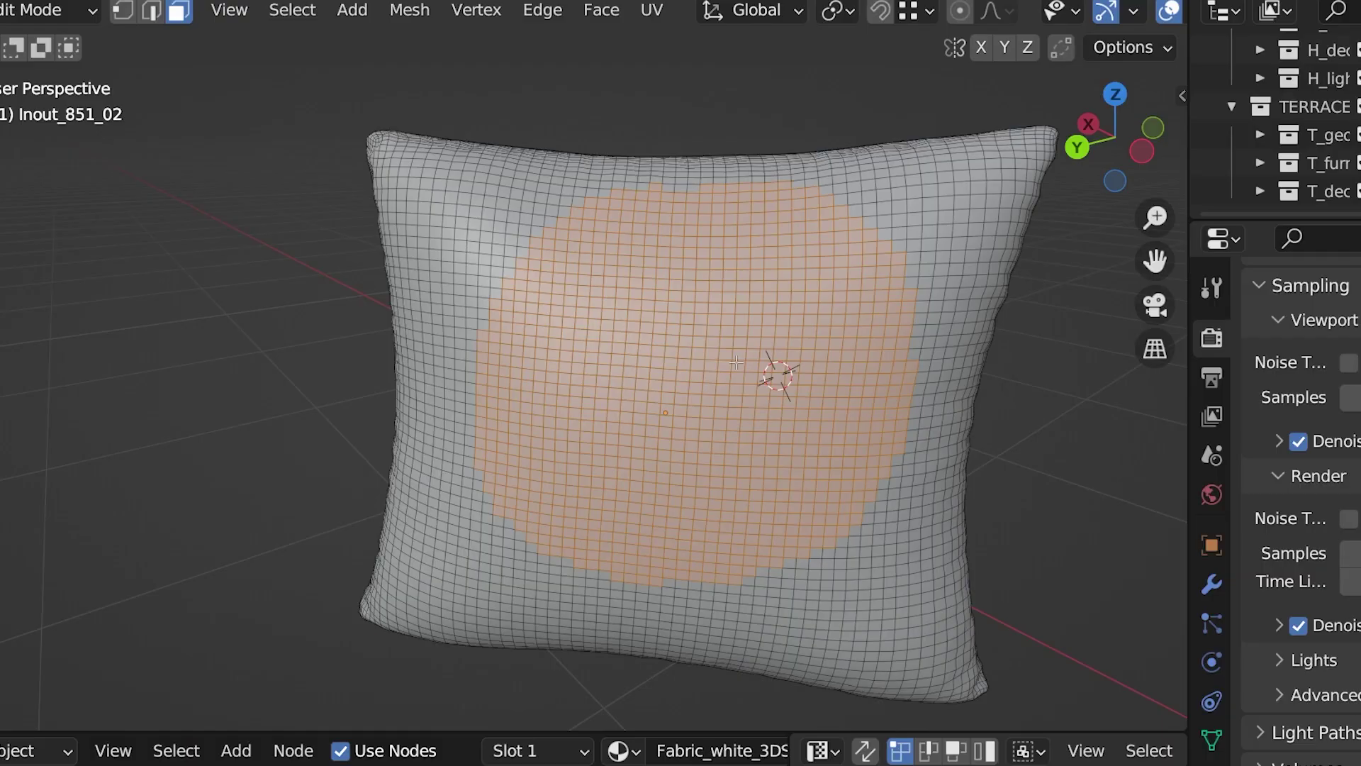
key("ctrl+i")
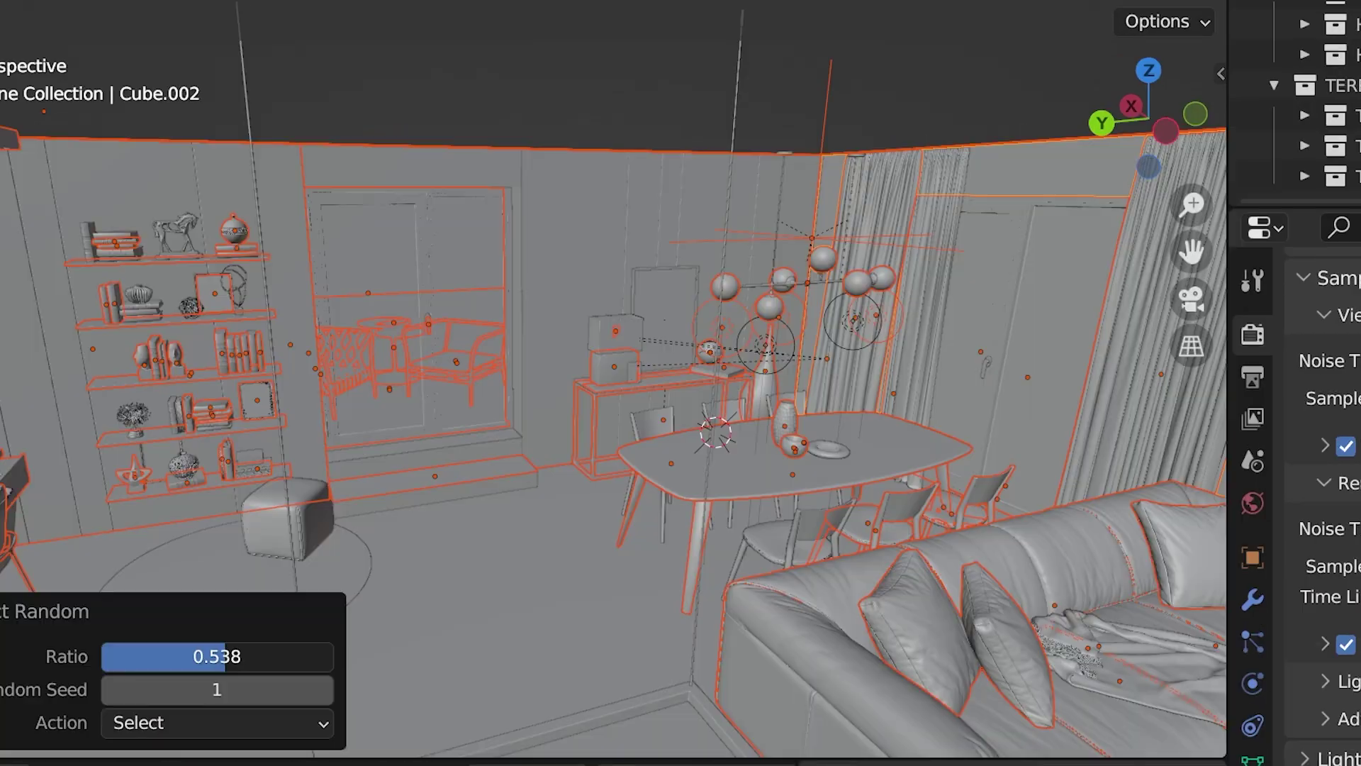
left_click_drag(225, 656, 154, 662)
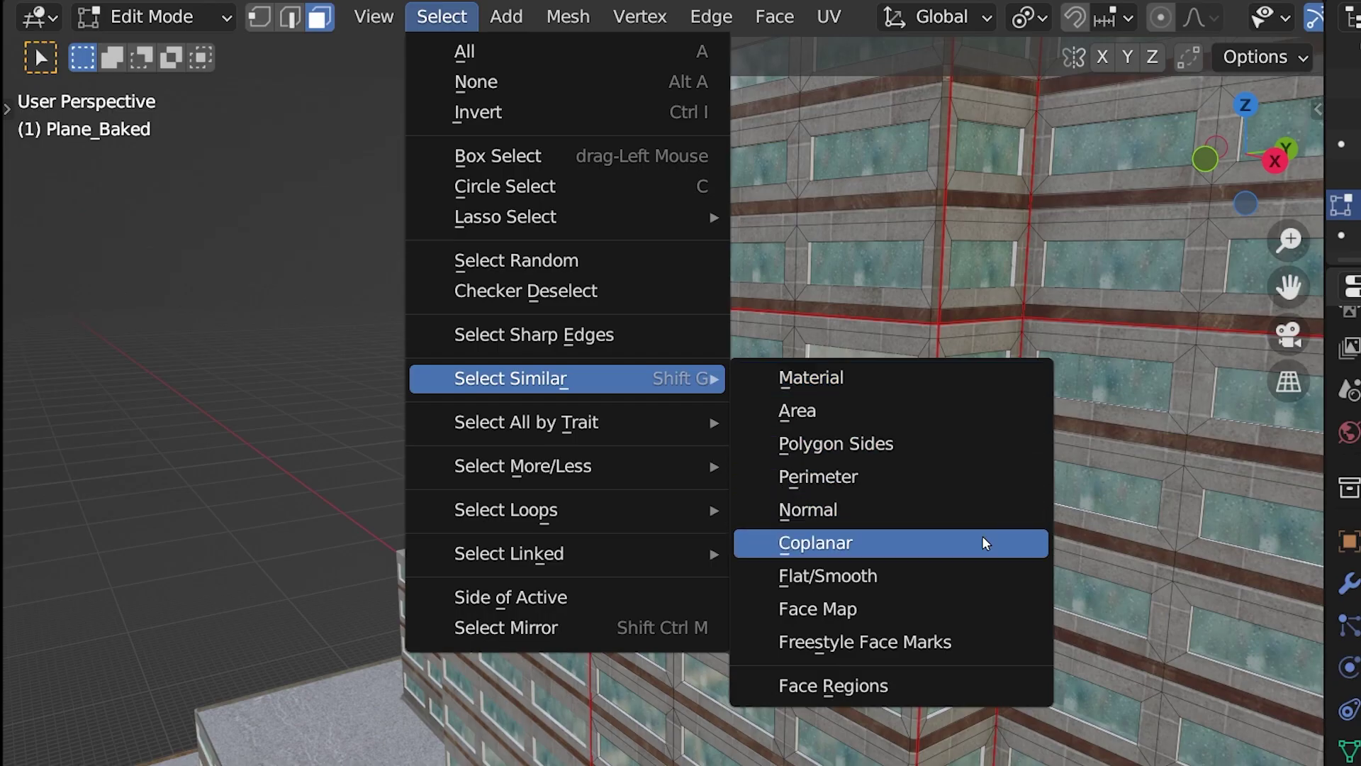
left_click(981, 535)
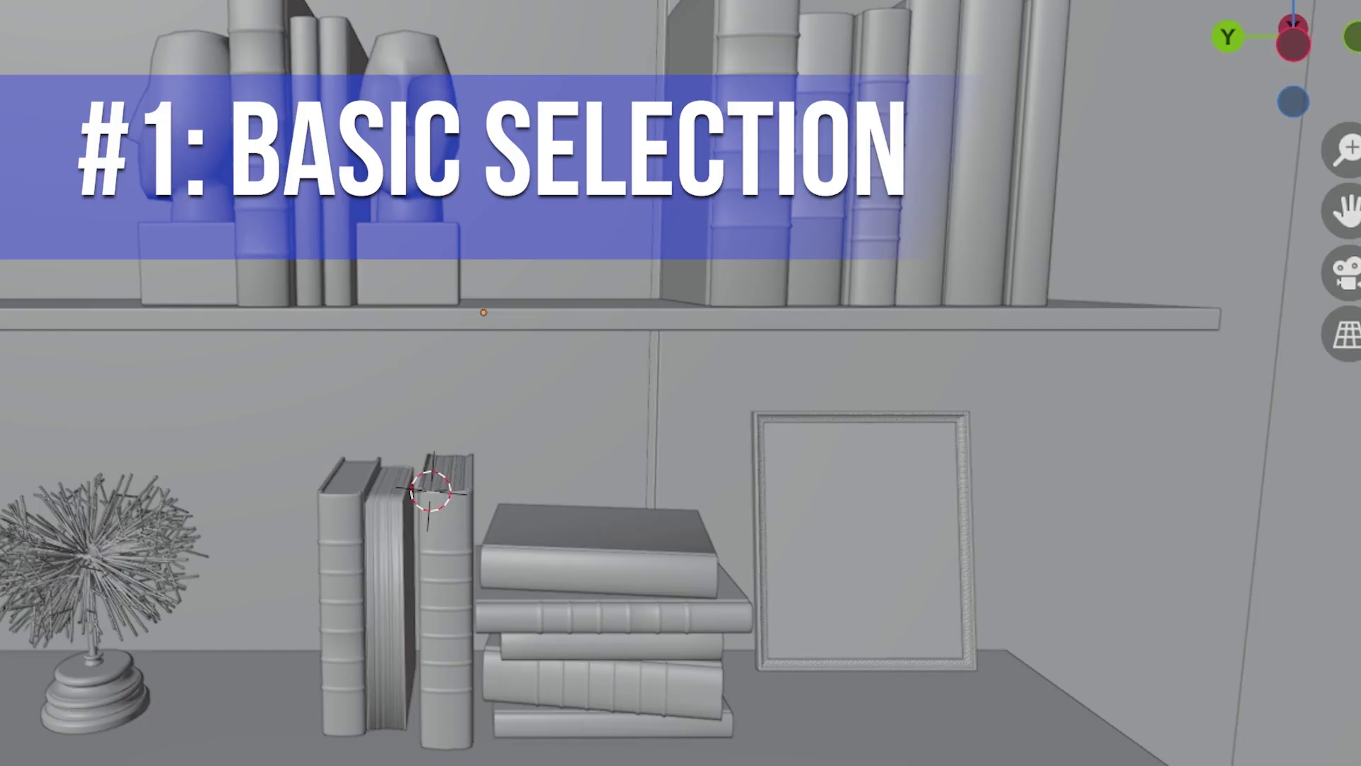
- Select single objects one at a time: shelf books, dandelion plant, head bust, tall book
left_click(718, 200)
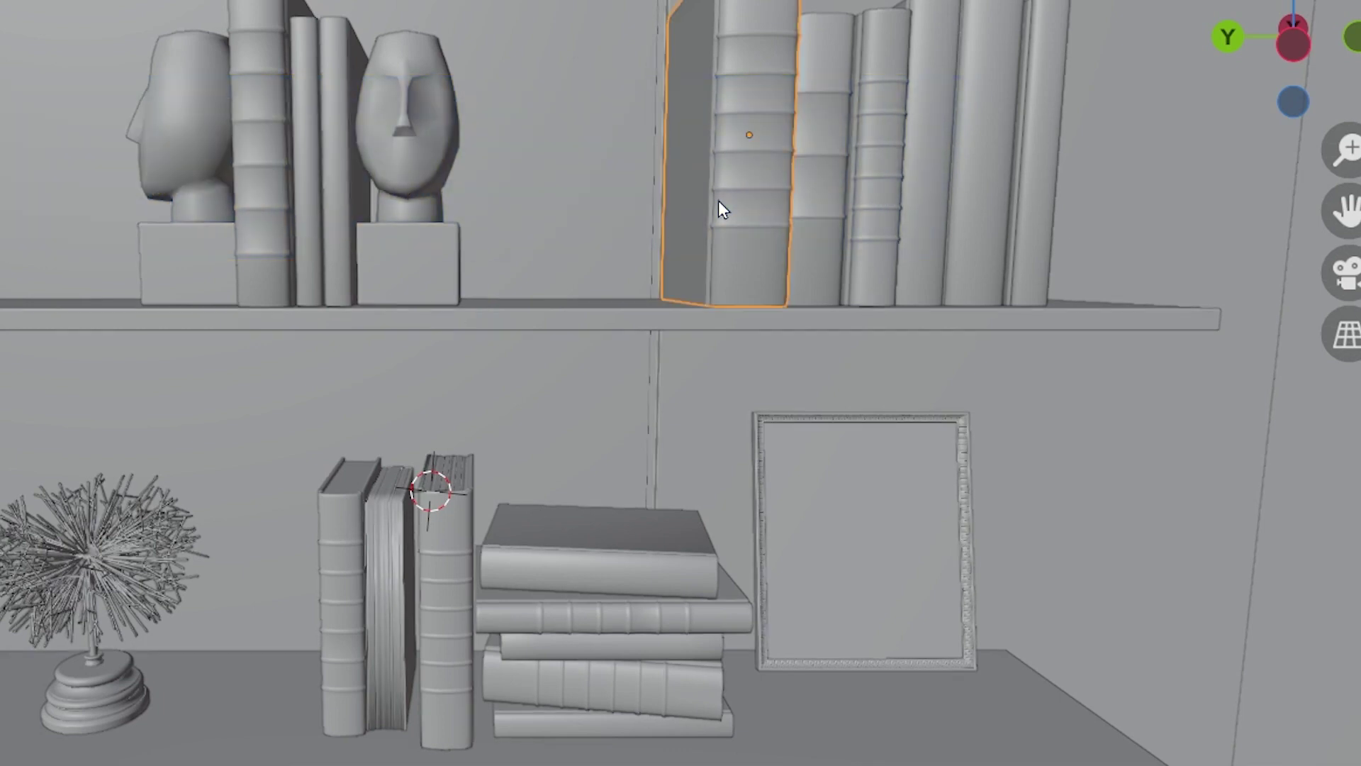
left_click(632, 538)
left_click(141, 573)
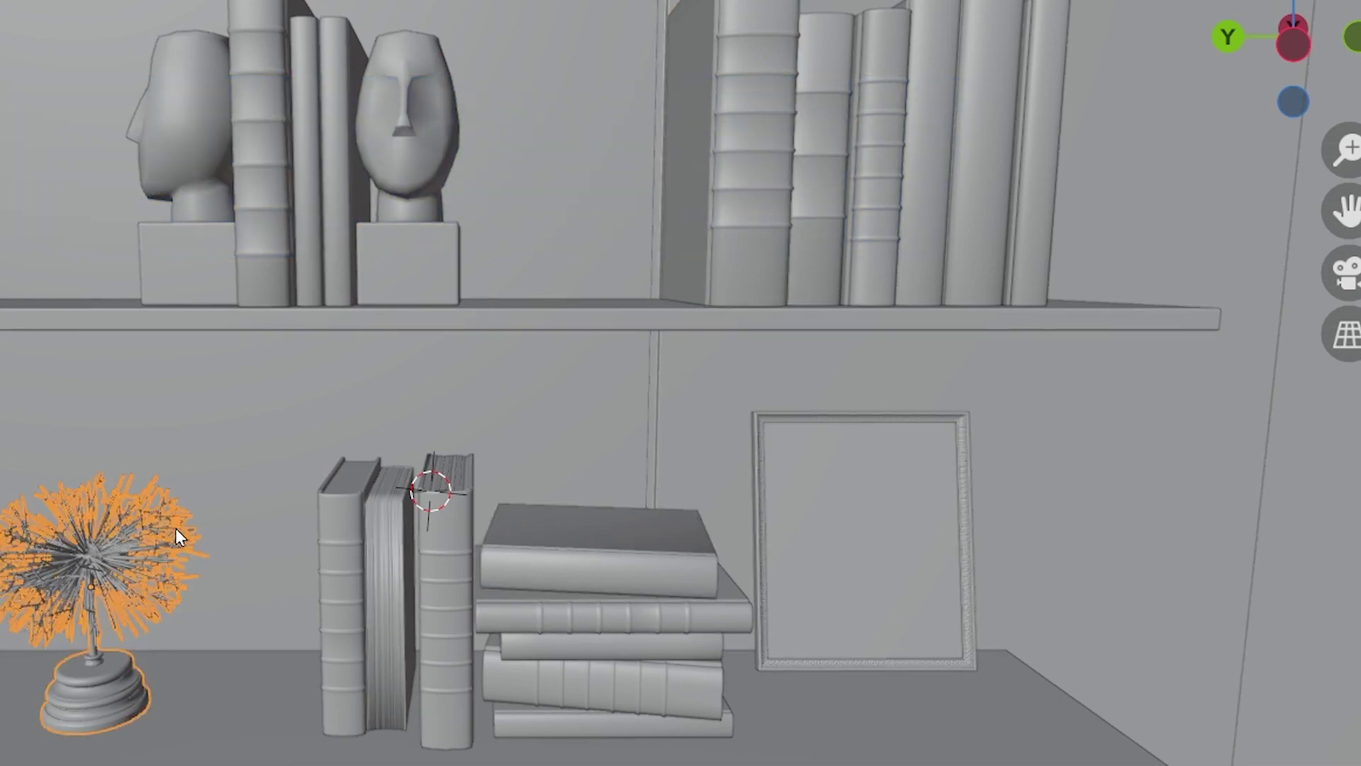
left_click(259, 272)
left_click(411, 125)
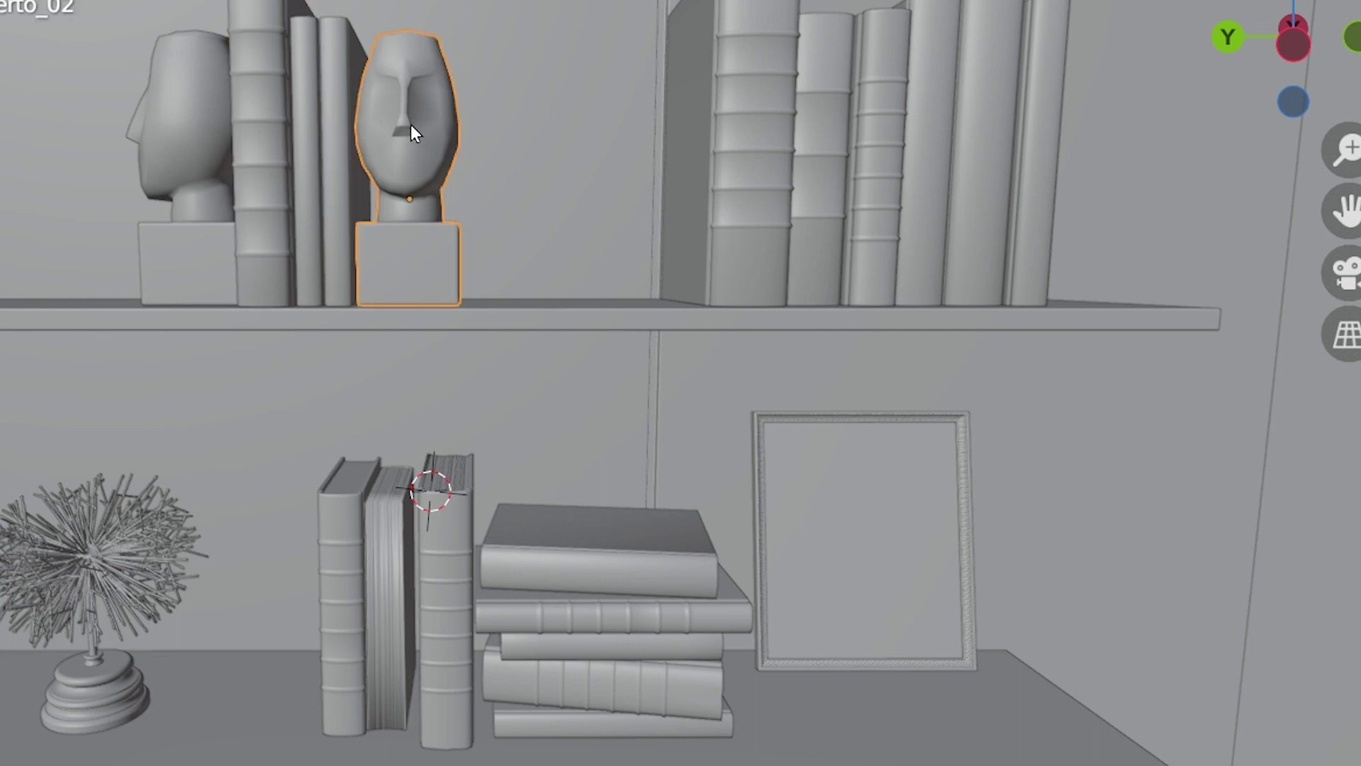
left_click(744, 193)
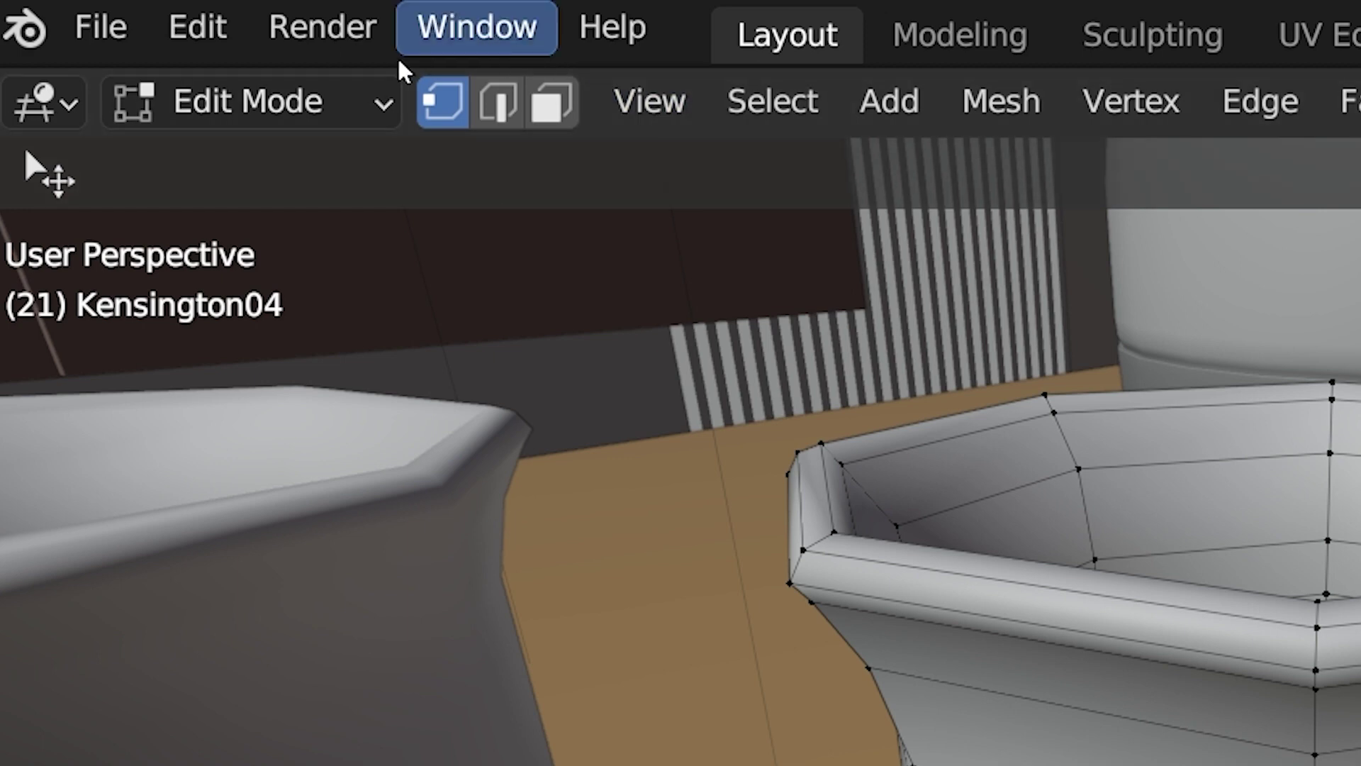
- In Edit Mode switch through edge and face select modes with 2 and 3
key("2")
key("3")
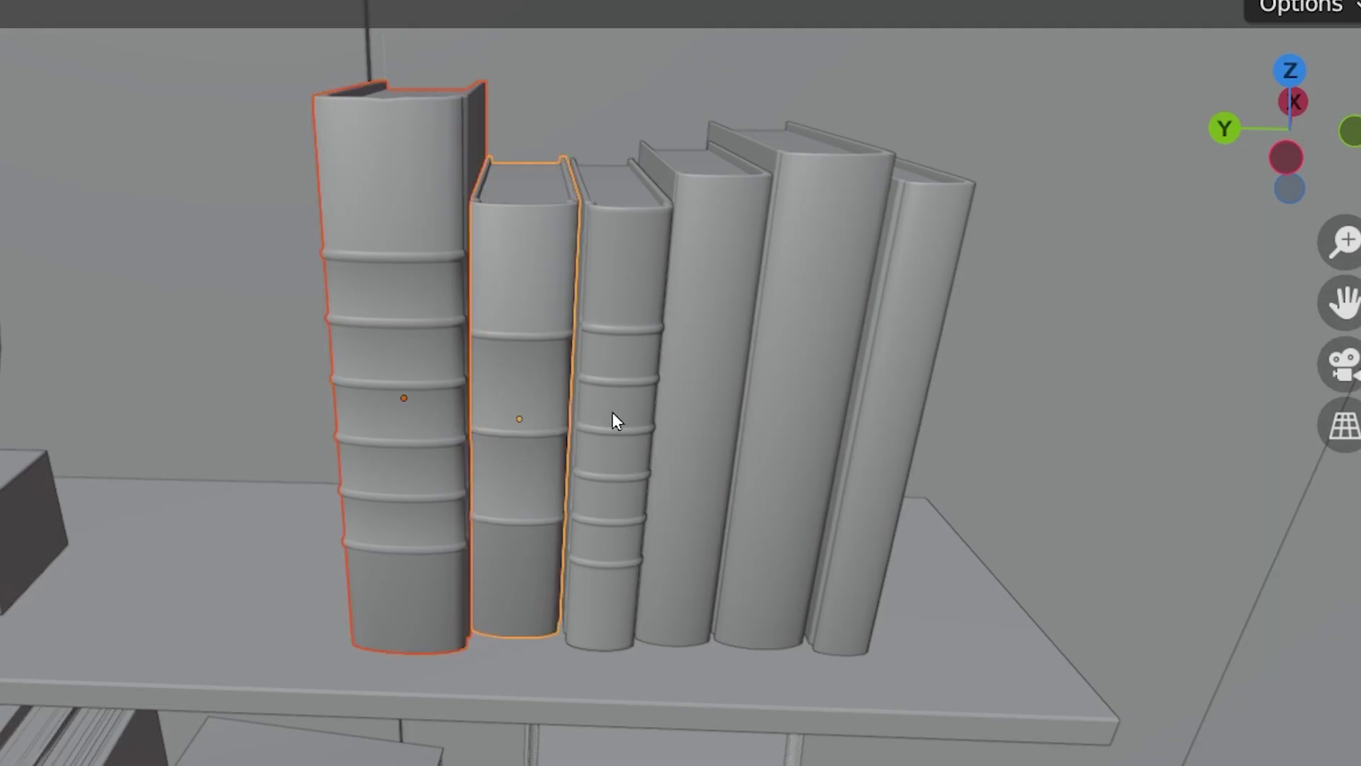
- Extend the selection across the shelf books, deselect all with Alt+A, and drop the rightmost book
left_click(712, 413, "shift")
left_click(755, 414, "shift")
left_click(841, 414, "shift")
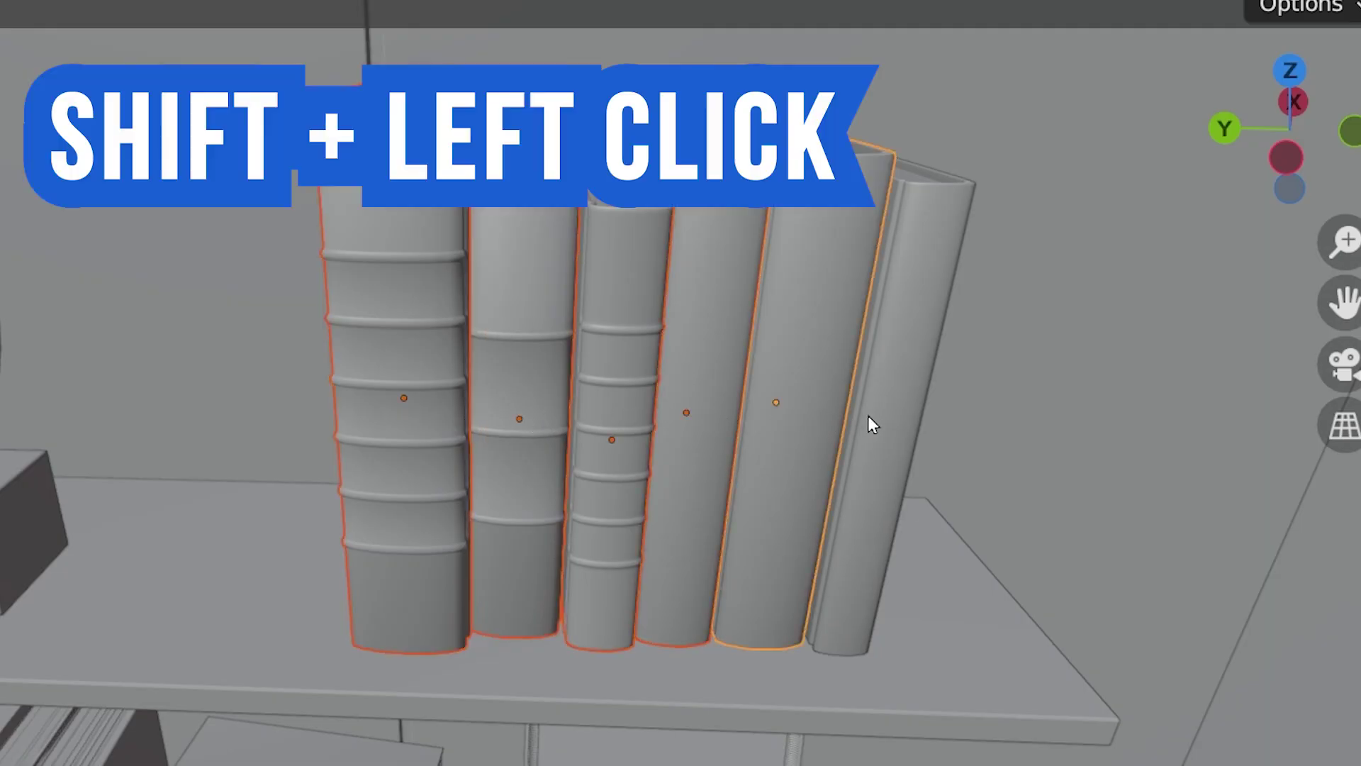
left_click(881, 421, "shift")
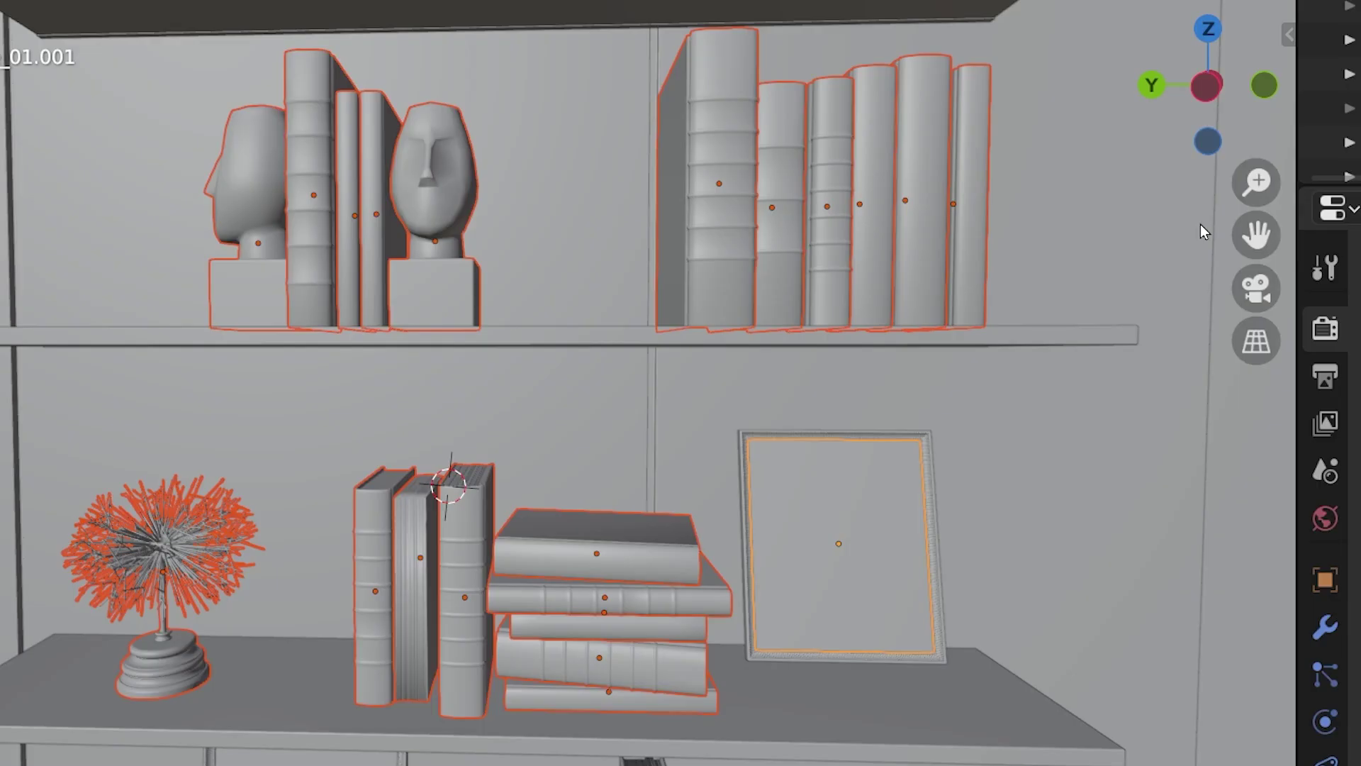
key("alt+a")
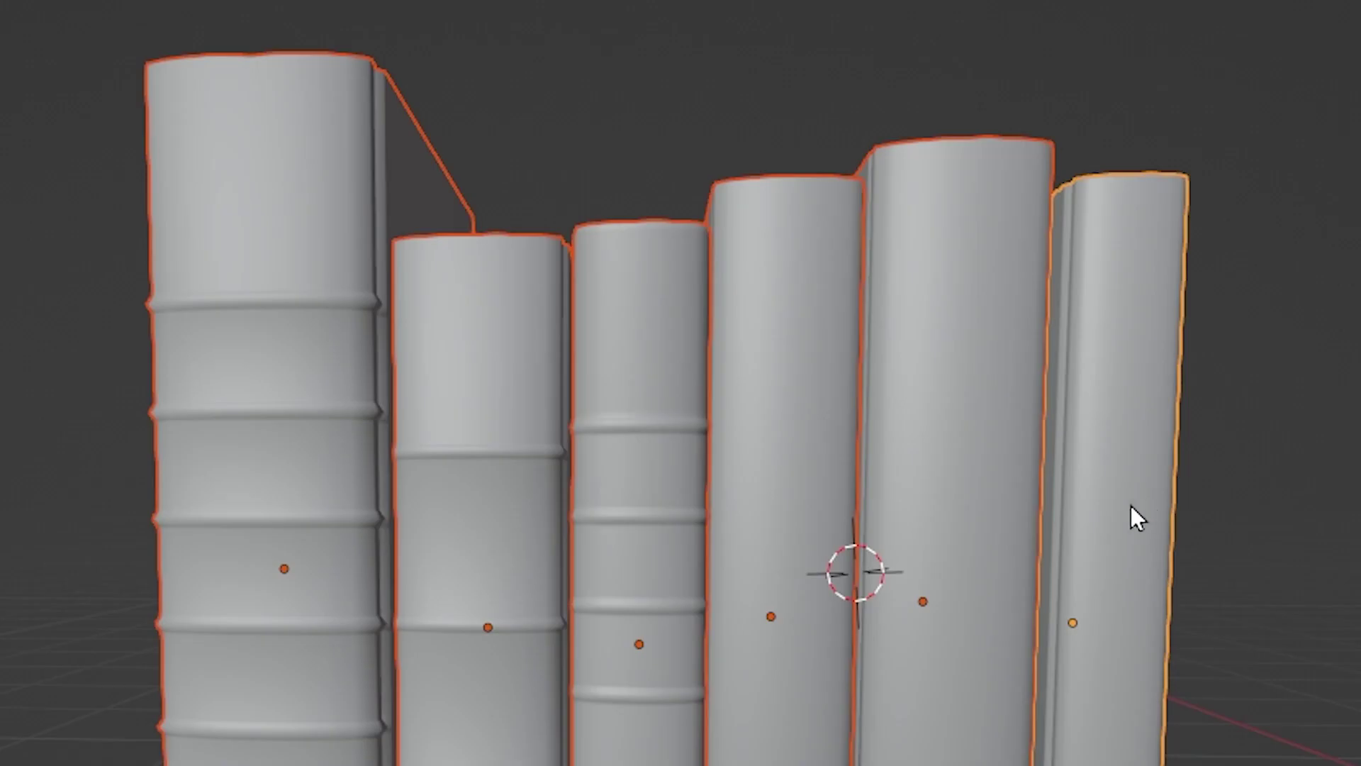
left_click(1118, 516, "shift")
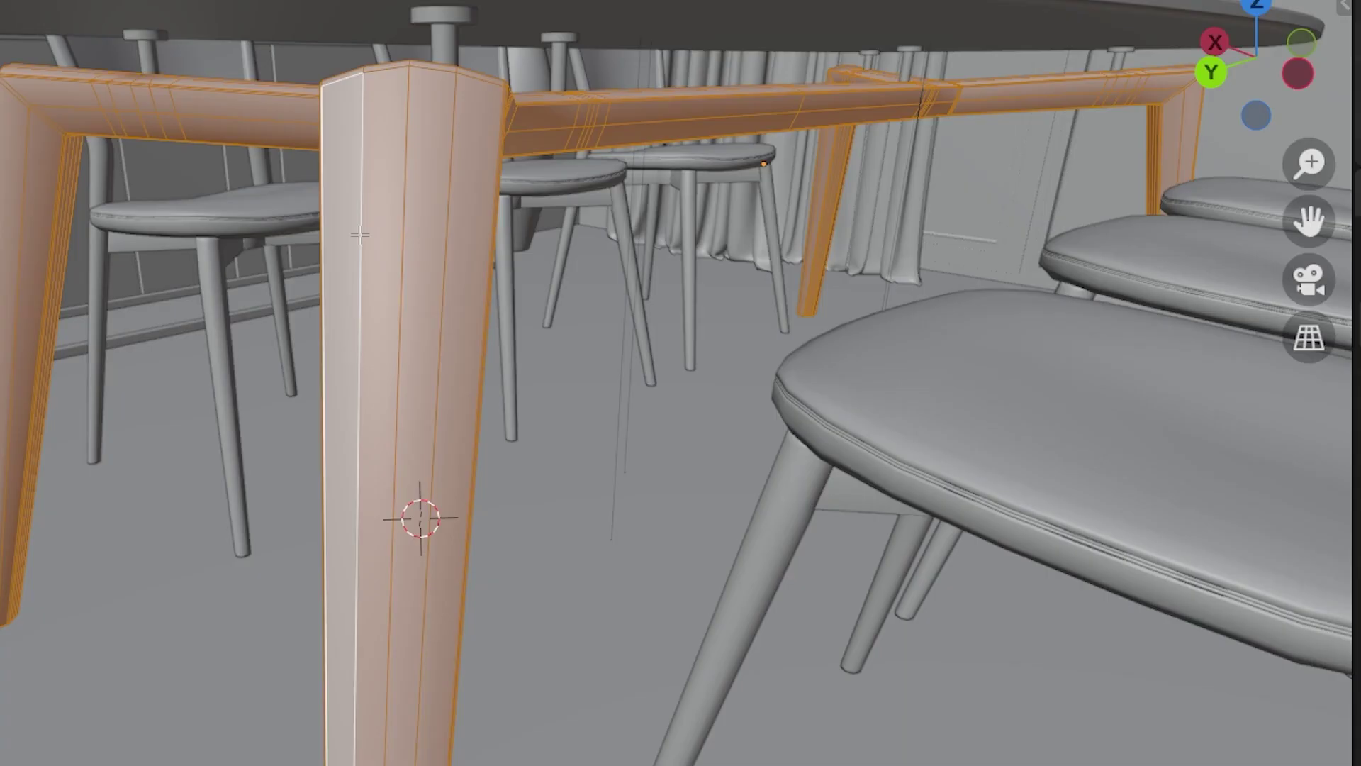
- Deselect the three faces on the table leg and orbit the whole apartment model
left_click(343, 238, "shift")
left_click(391, 240, "shift")
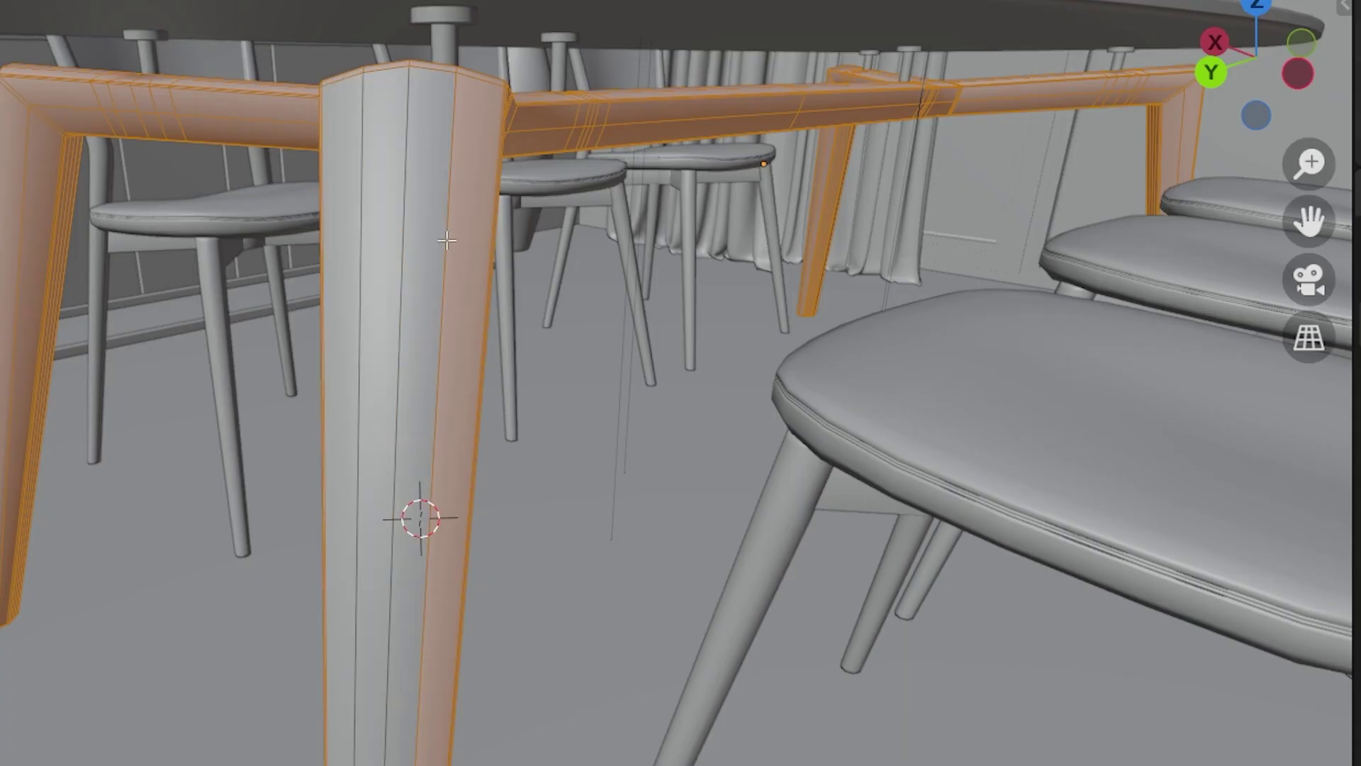
left_click(462, 238, "shift")
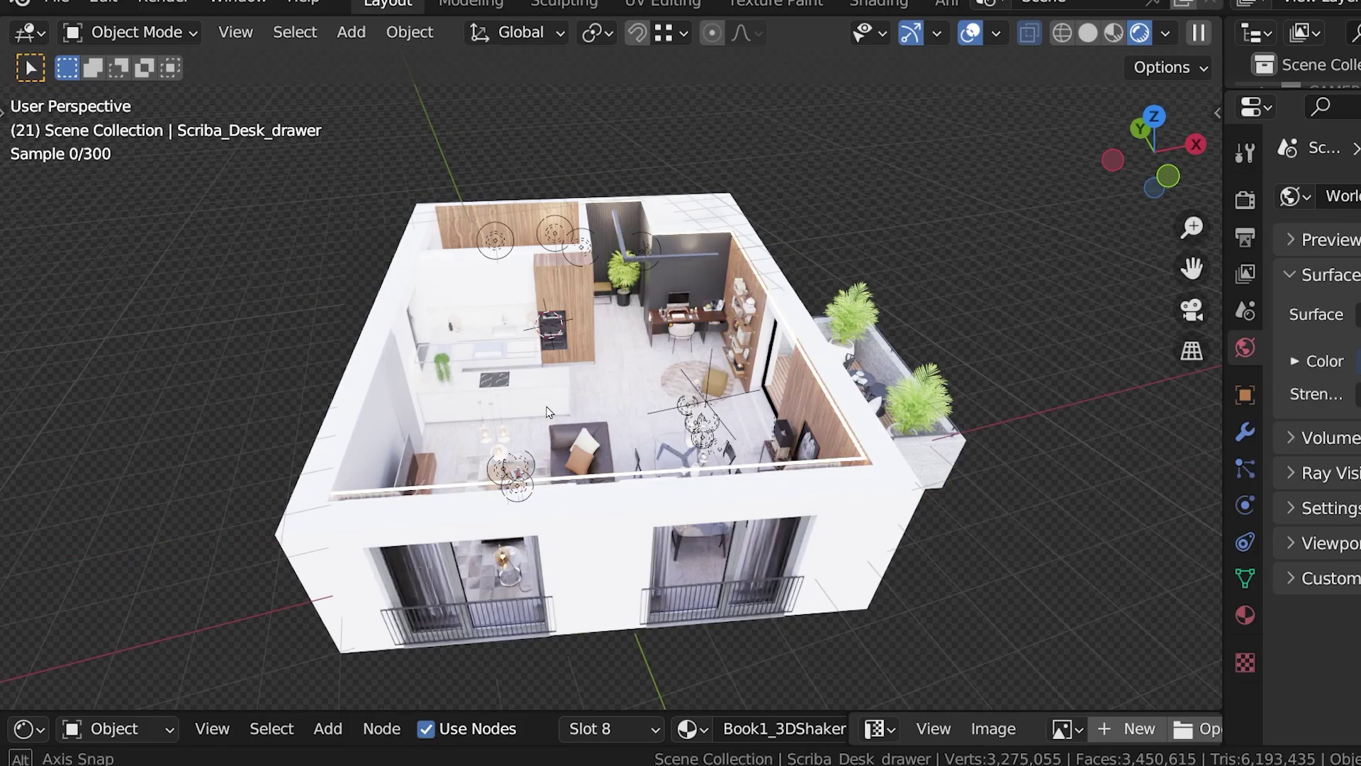
mouse_move(792, 367)
middle_mouse_down()
mouse_move(1083, 366)
mouse_move(1207, 410)
middle_mouse_up()
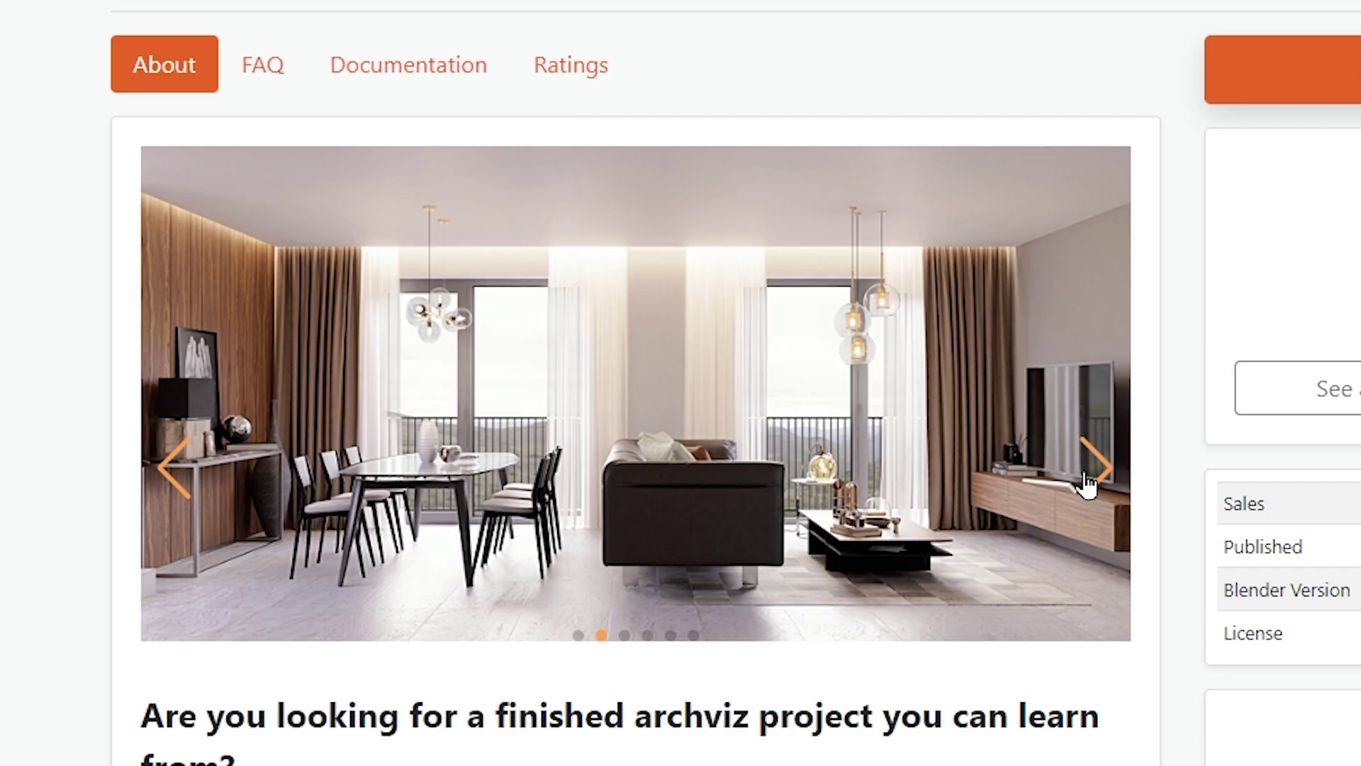
- Step the product gallery through the sofa and dining-room renders to the home-office image
left_click(1087, 478)
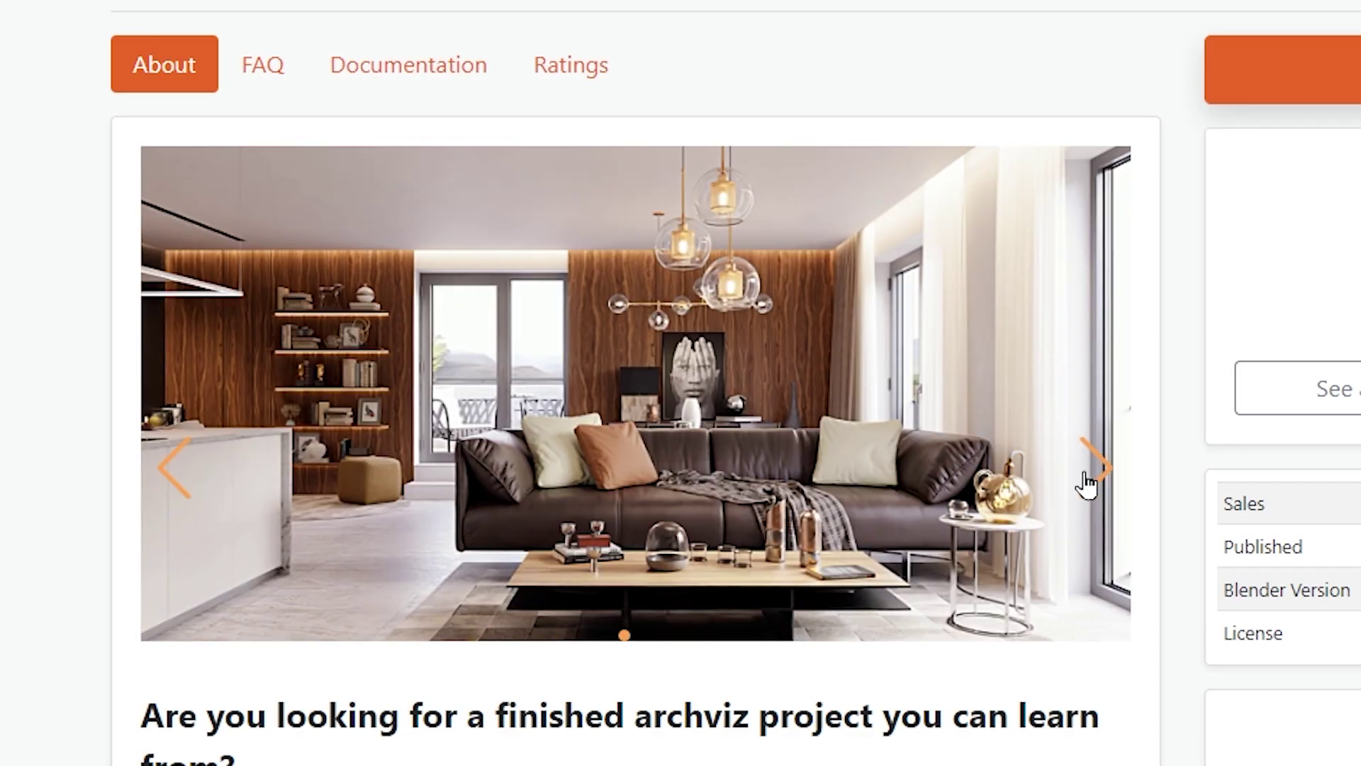
left_click(1087, 479)
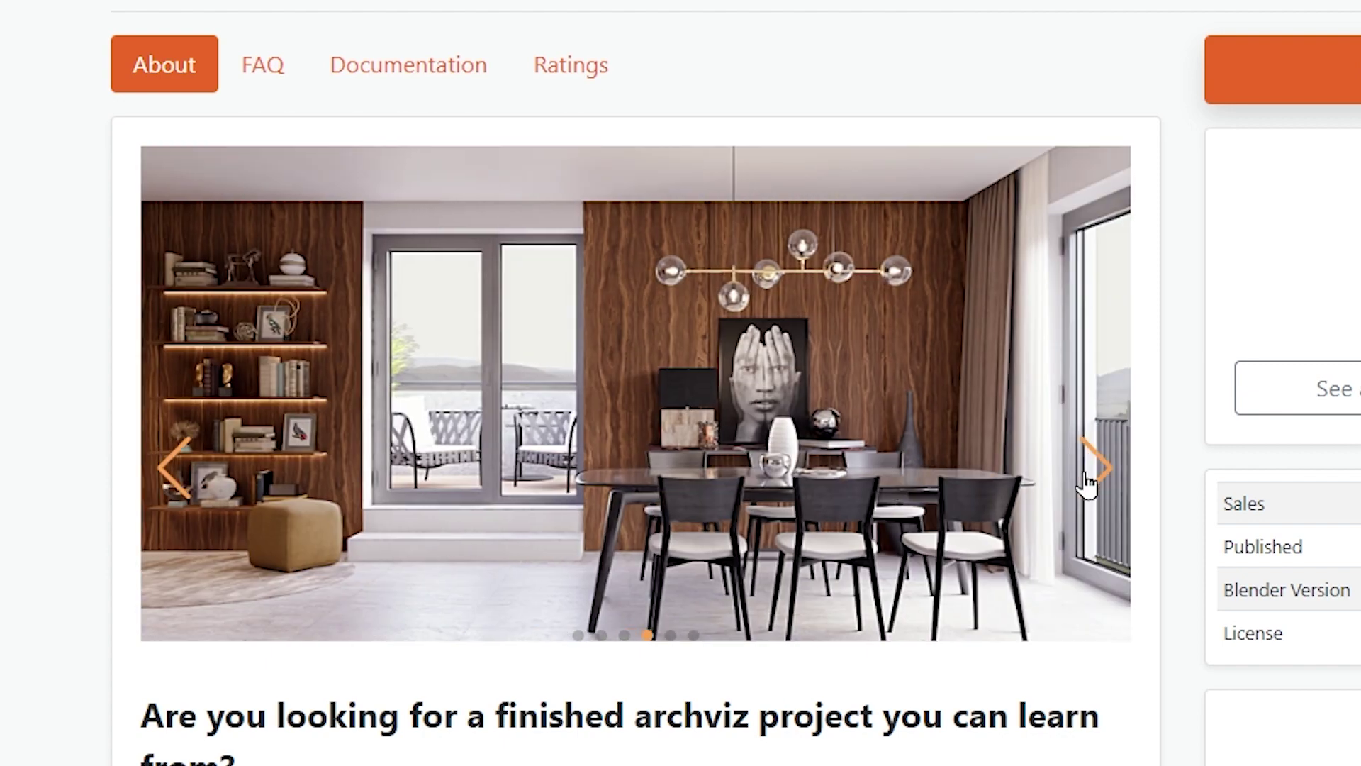
left_click(1087, 484)
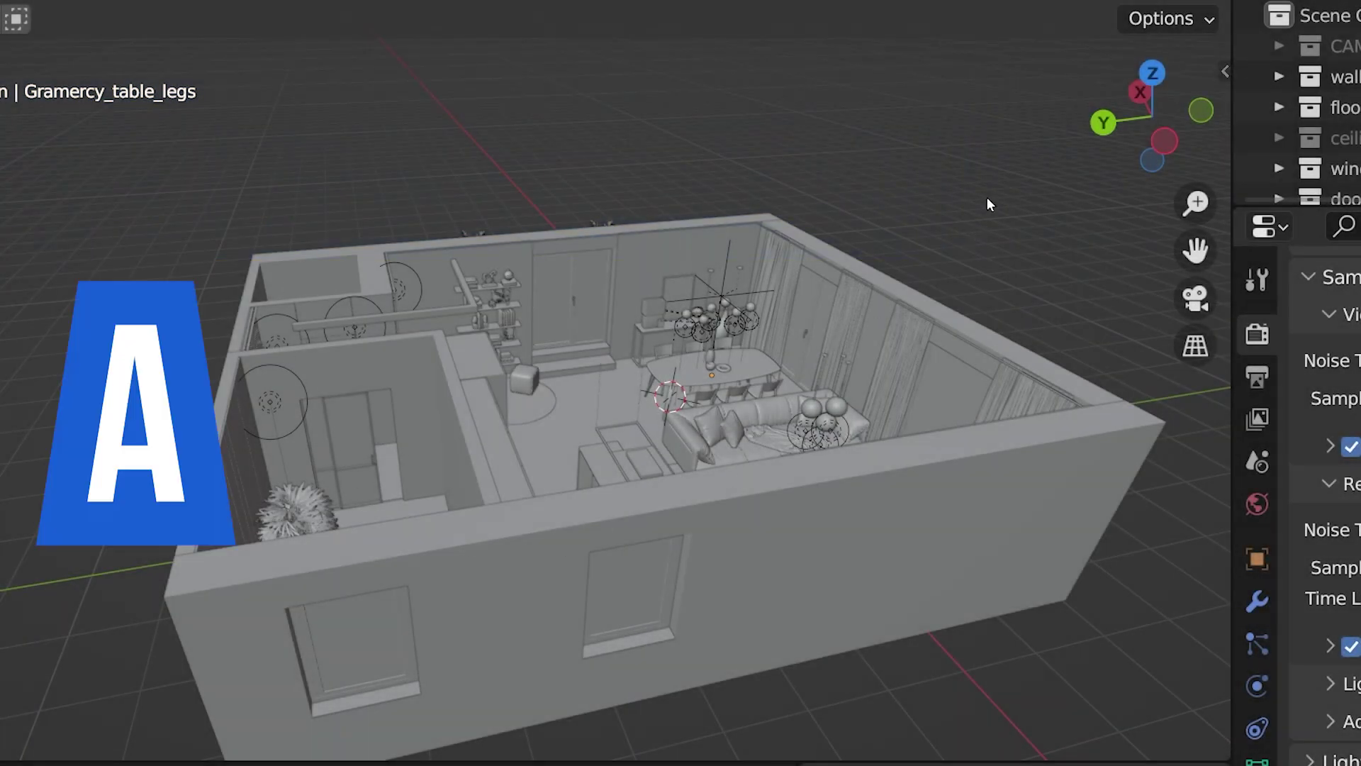
- Select every object in the scene, then the entire sofa mesh, with A
key("a")
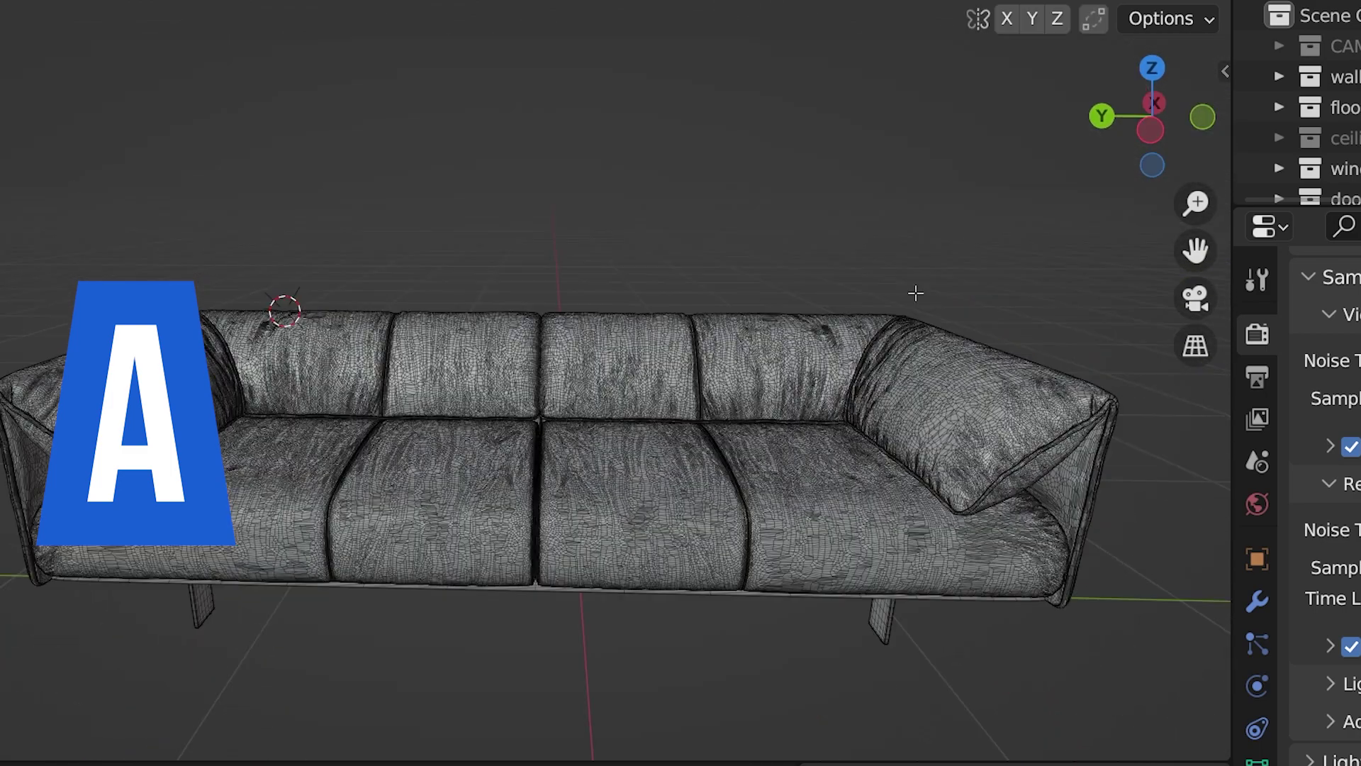
key("a")
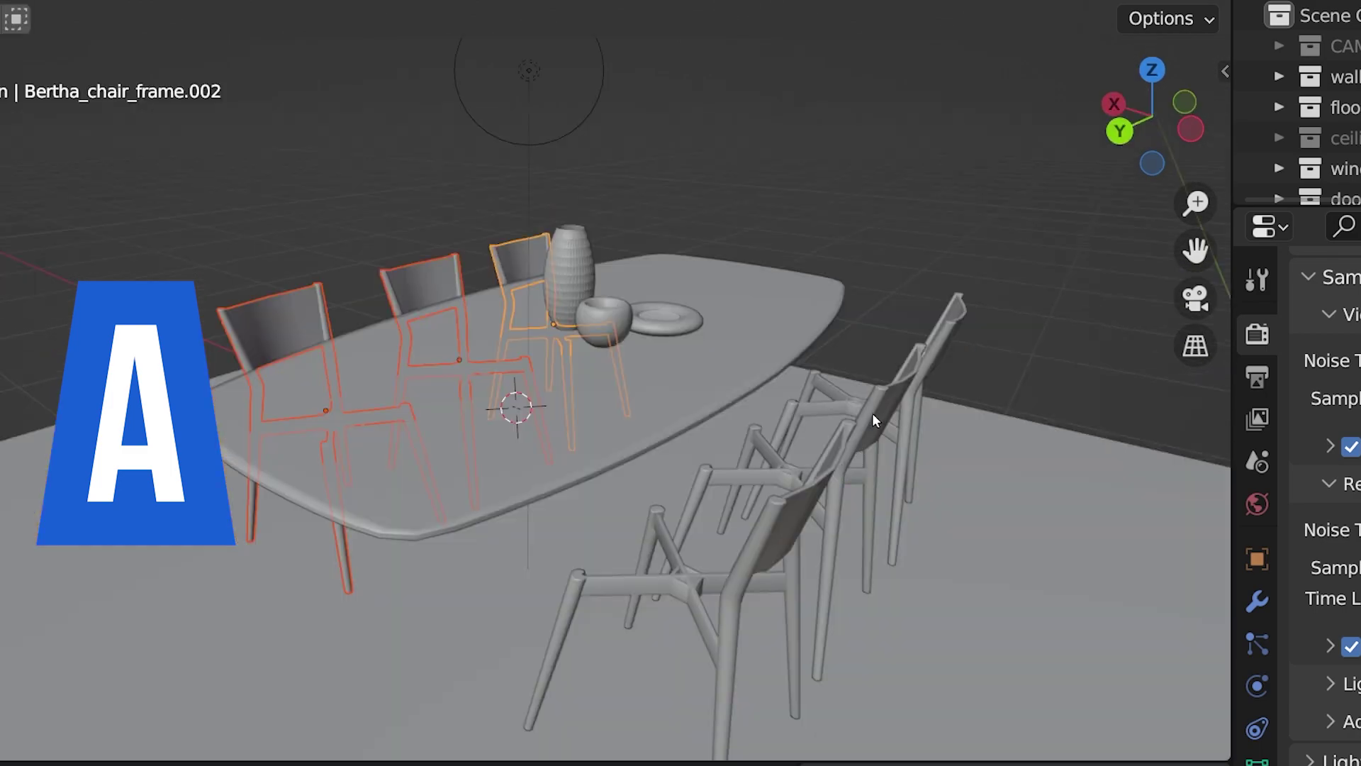
- Select the three dining chairs, hide them with H, and select all remaining table objects
left_click(820, 489, "shift")
left_click(932, 359, "shift")
left_click(958, 323, "shift")
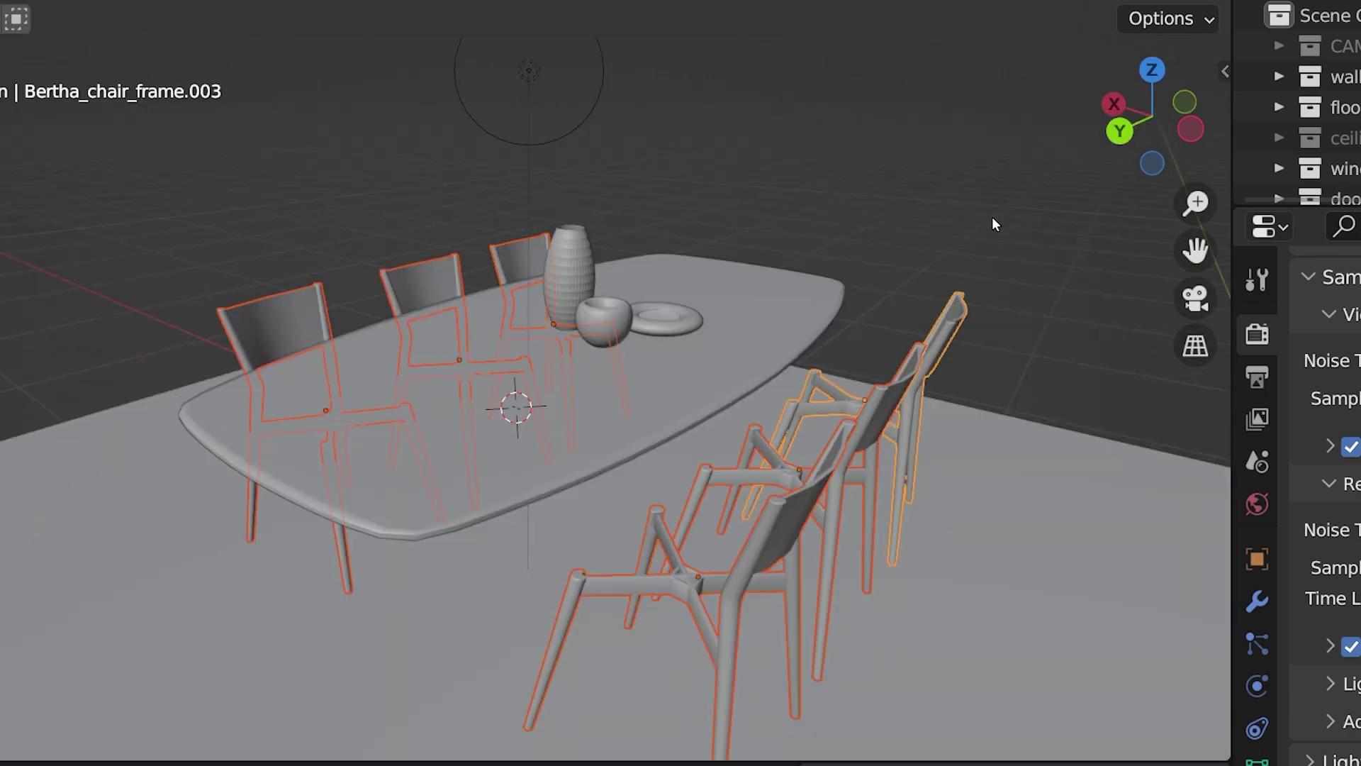
key("h")
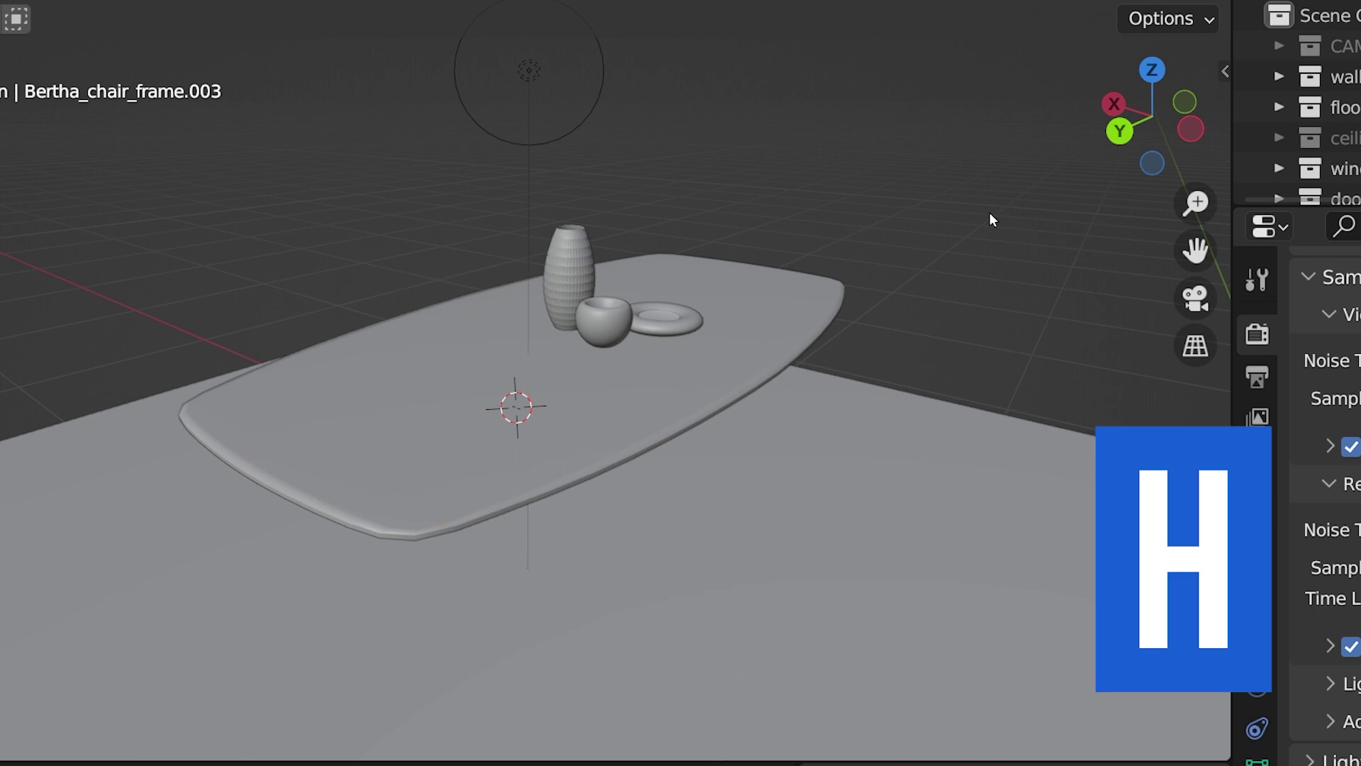
key("a")
mouse_move(982, 221)
middle_mouse_down()
mouse_move(1063, 224)
mouse_move(1016, 213)
middle_mouse_up()
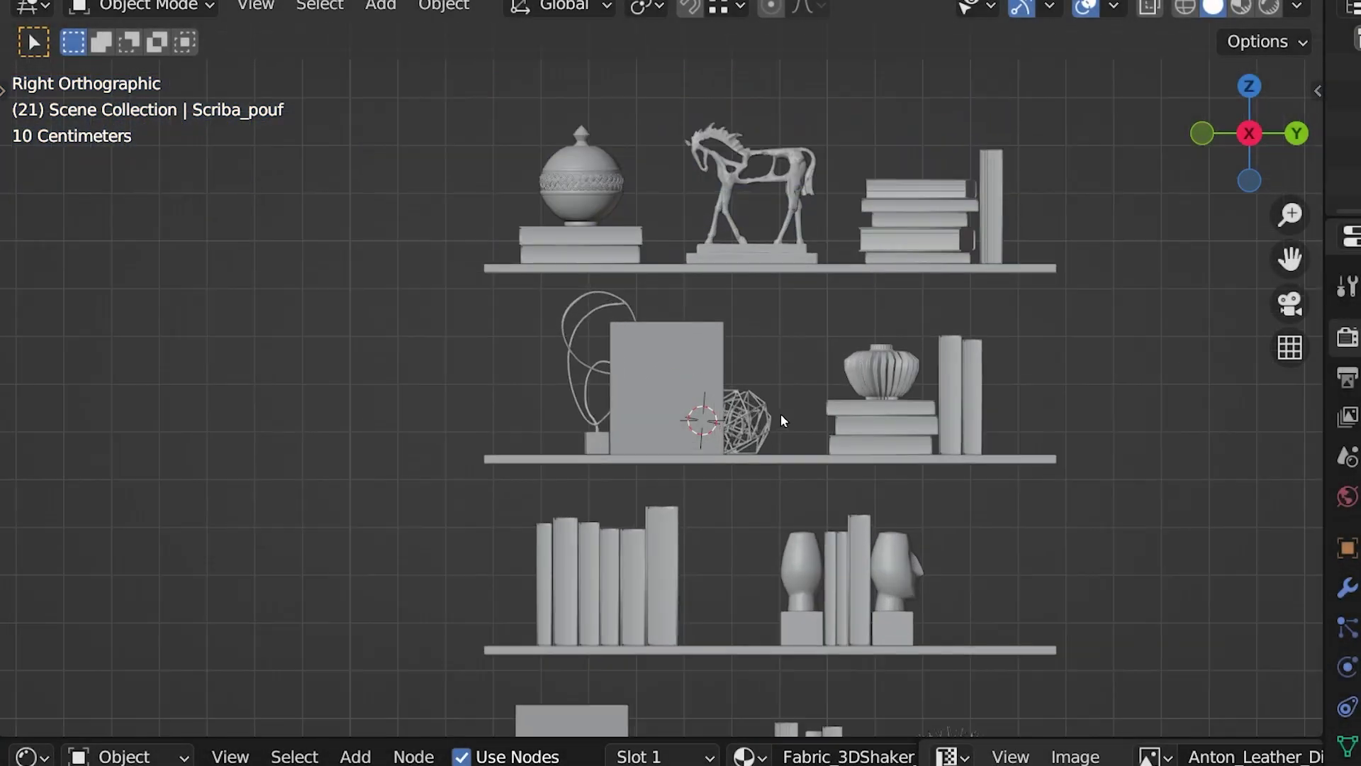
- Box-select the top-shelf objects, lift them with G, box-select part of decor_04's mesh, then clear the selection
mouse_move(781, 413)
middle_mouse_down("shift")
mouse_move(785, 461)
mouse_move(748, 527)
middle_mouse_up("shift")
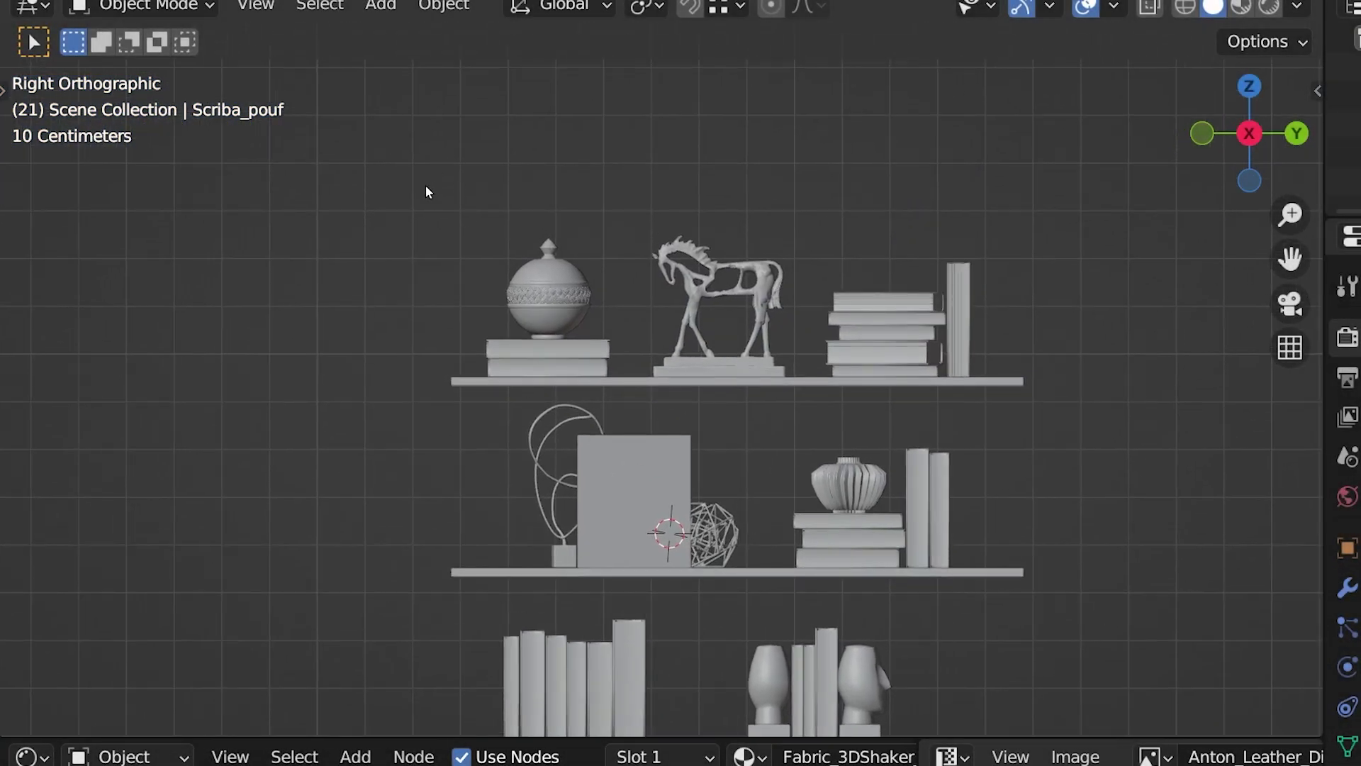
left_click_drag(426, 188, 1051, 372)
key("g")
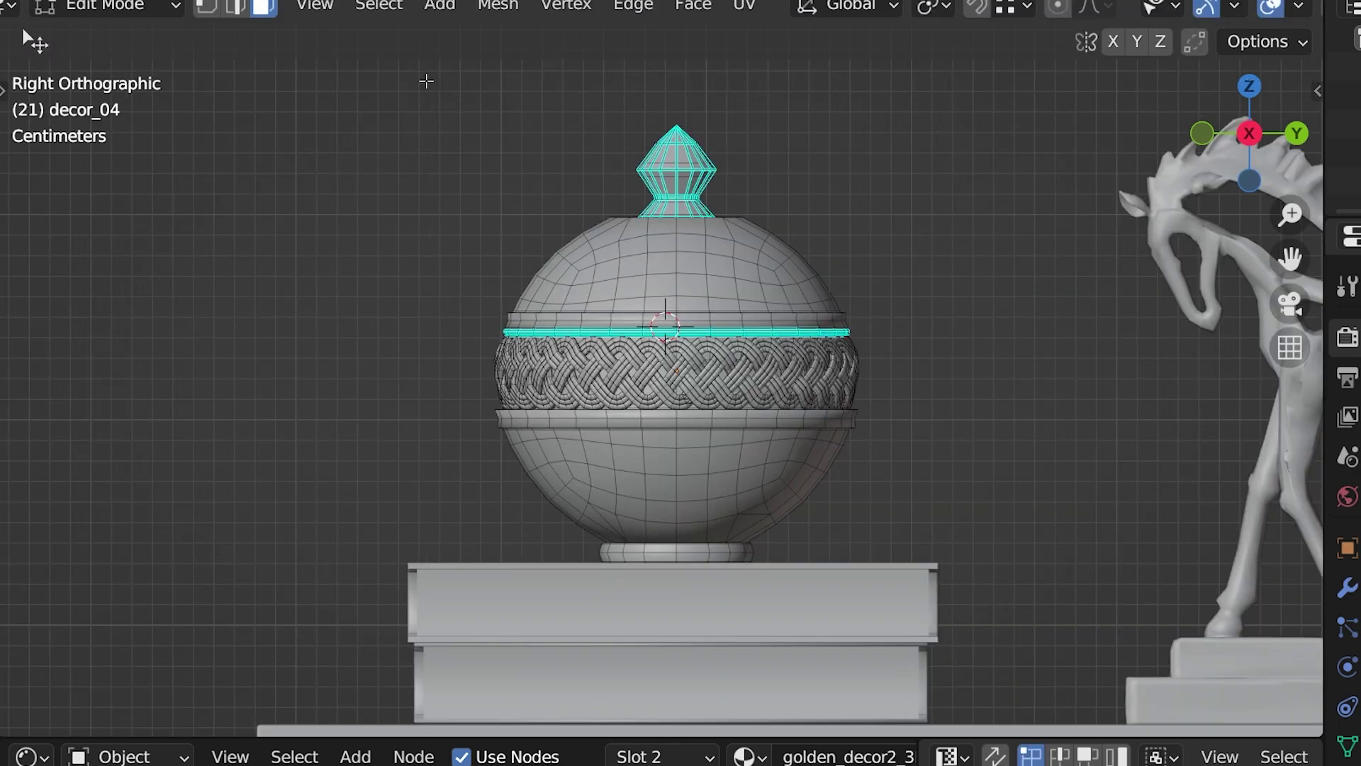
left_click_drag(426, 81, 948, 331)
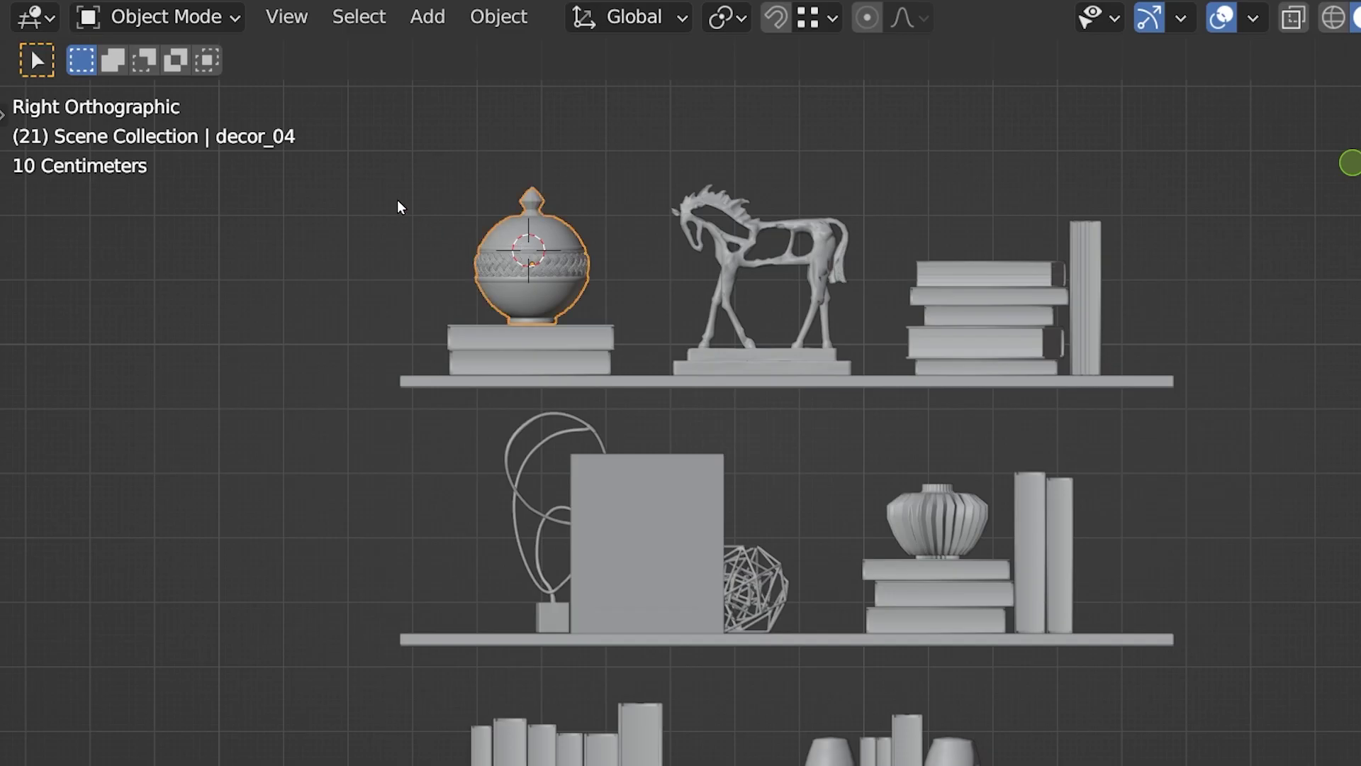
left_click(399, 206)
- Keep Select Box active in the toolbar flyout and box-select the jar, horse sculpture and book stacks with B
key("t")
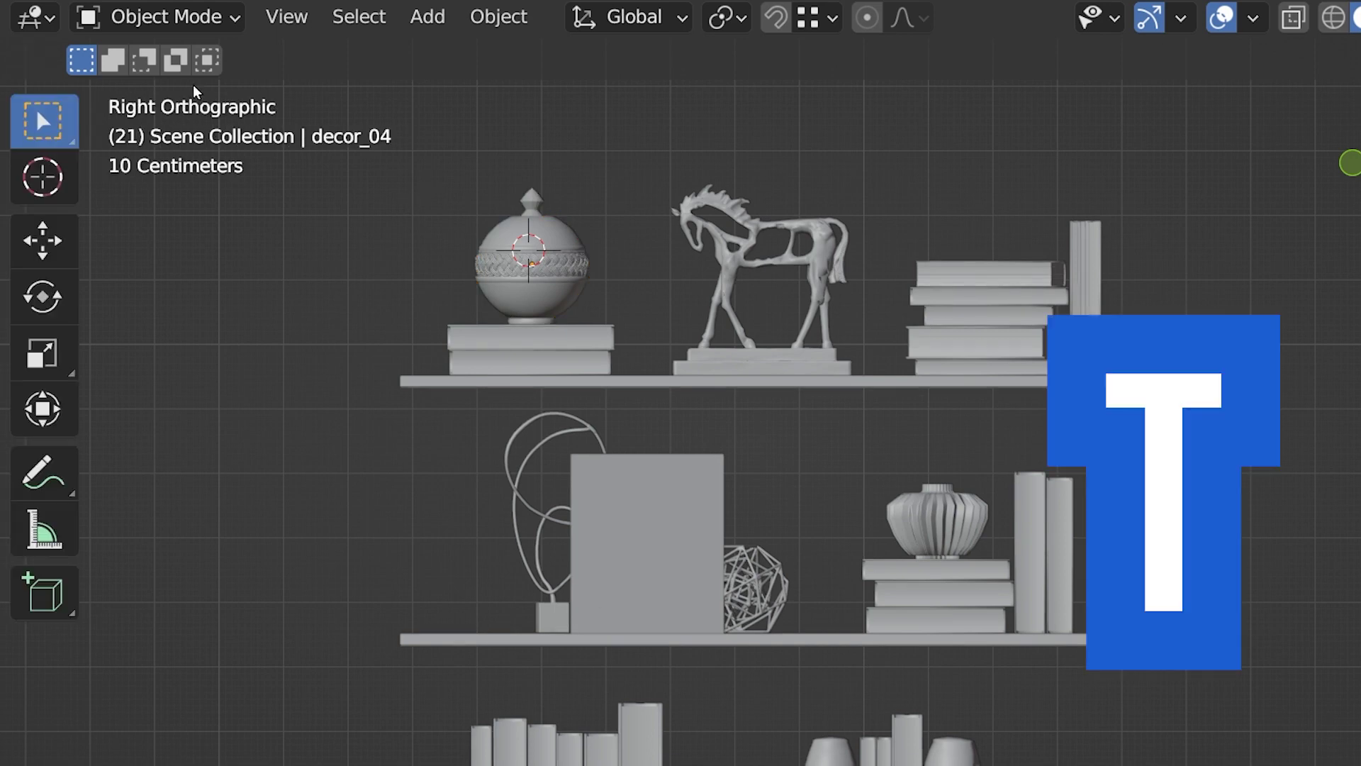
left_click(50, 122)
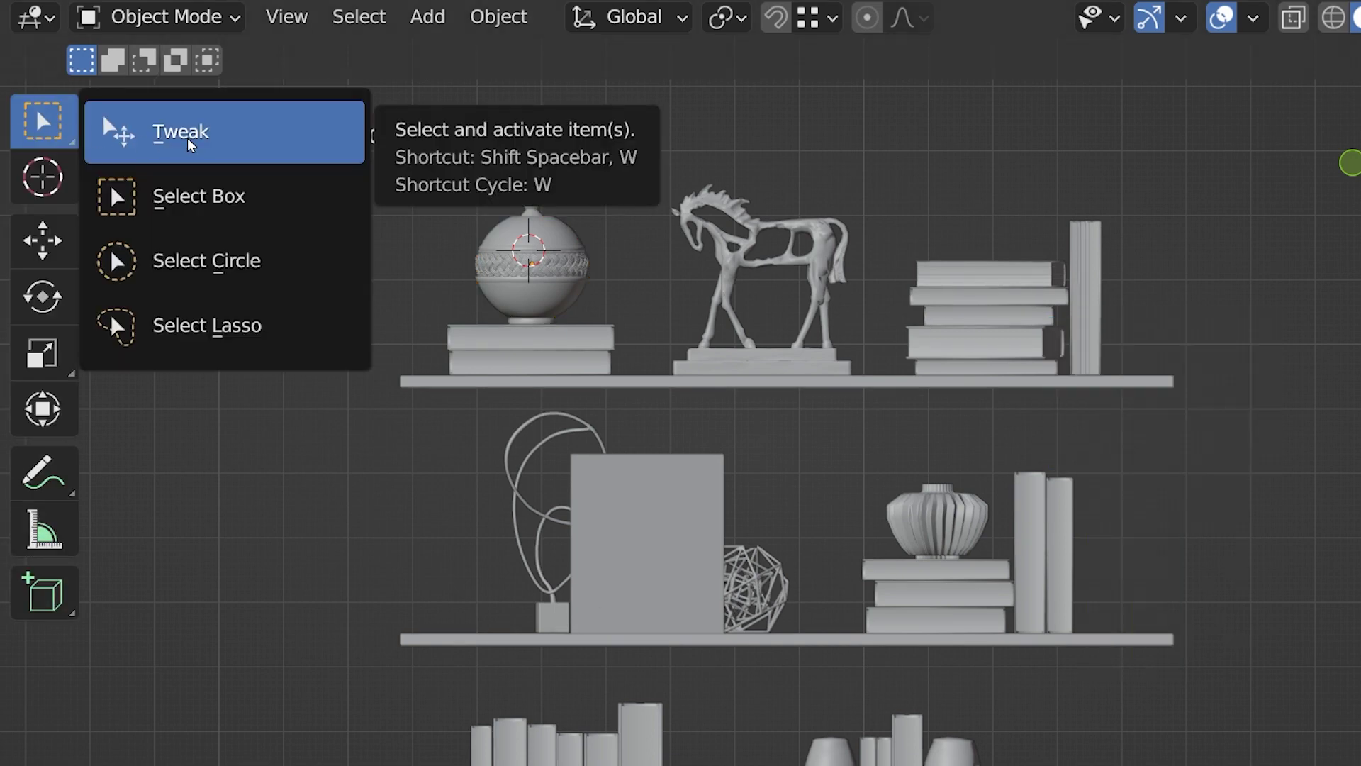
left_click(298, 204)
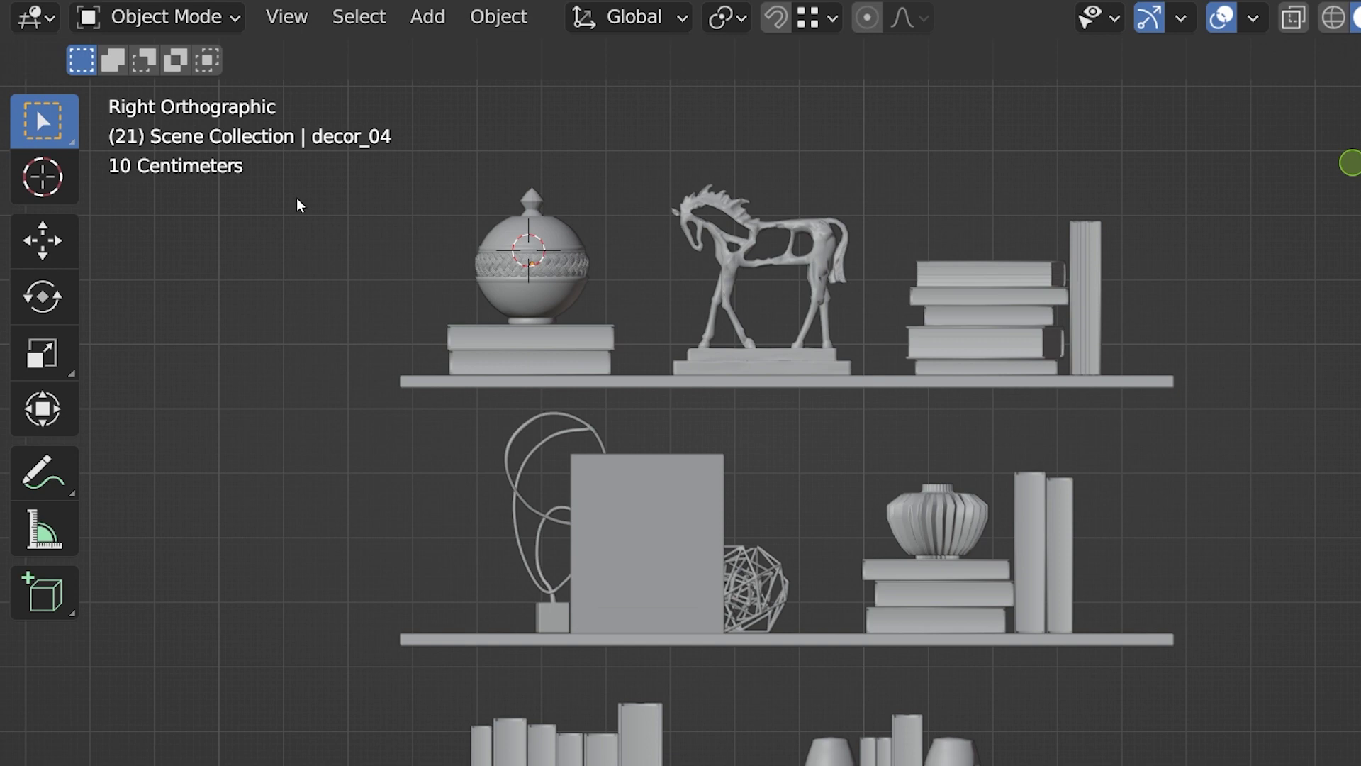
key("b")
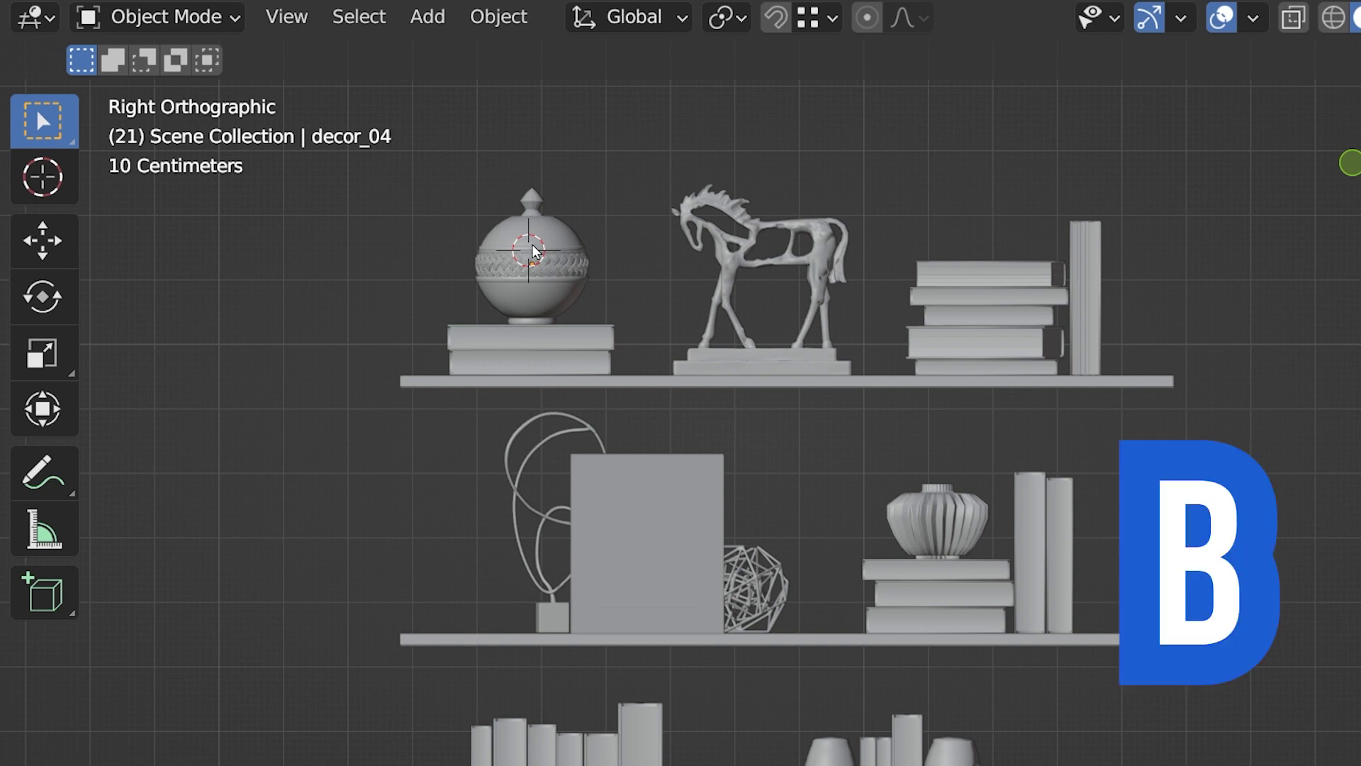
left_click_drag(365, 164, 1221, 376)
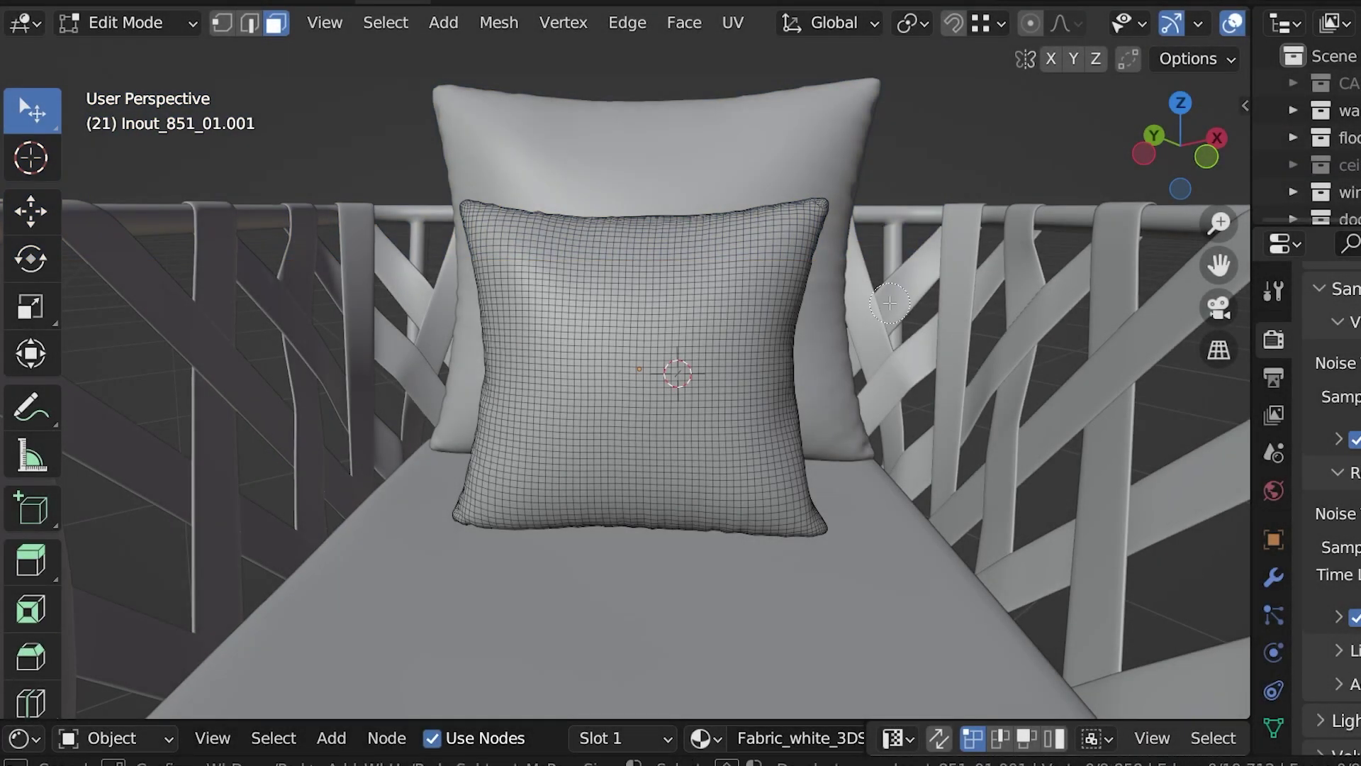
- Circle-select a band of faces across the pillow with C, then reach the select tool variants
key("c")
mouse_move(761, 288)
left_mouse_down()
mouse_move(561, 333)
mouse_move(746, 395)
mouse_move(564, 458)
mouse_move(548, 425)
left_mouse_up()
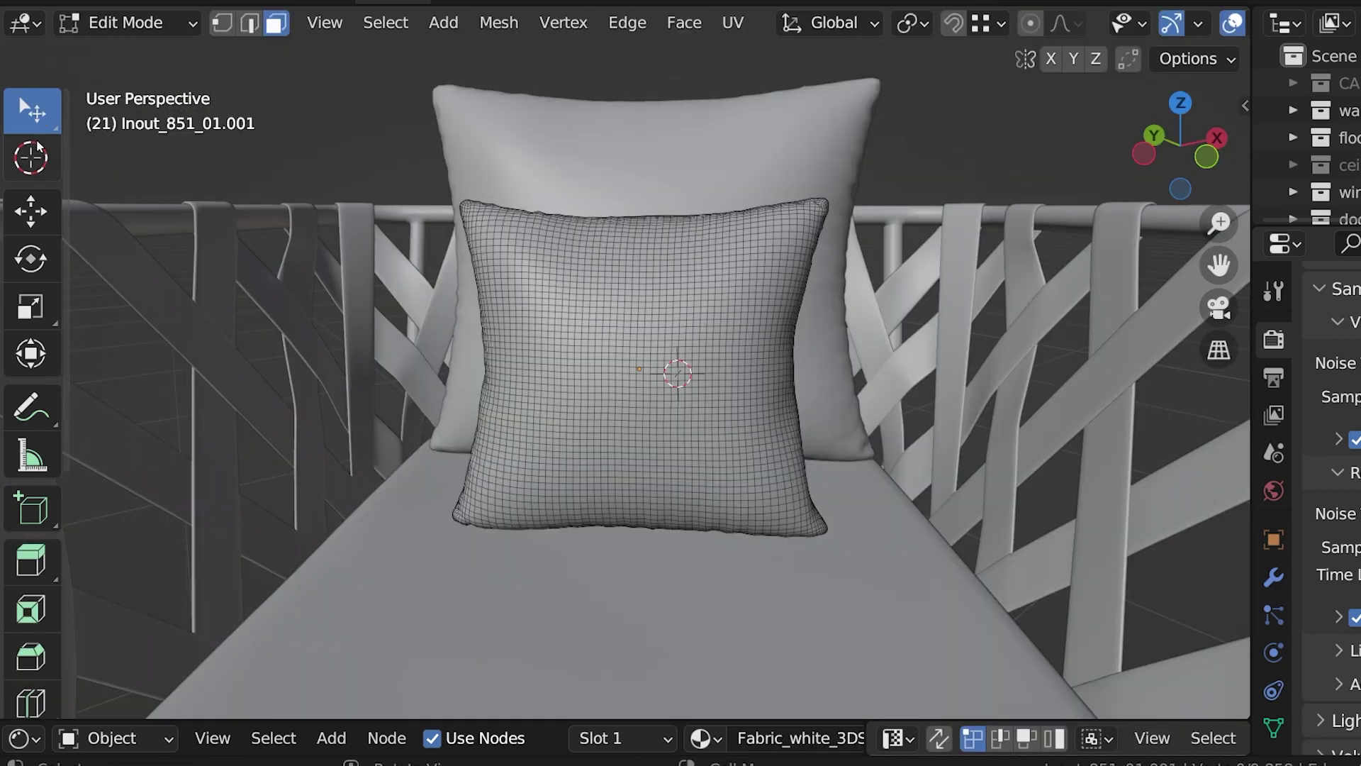
left_click(37, 146)
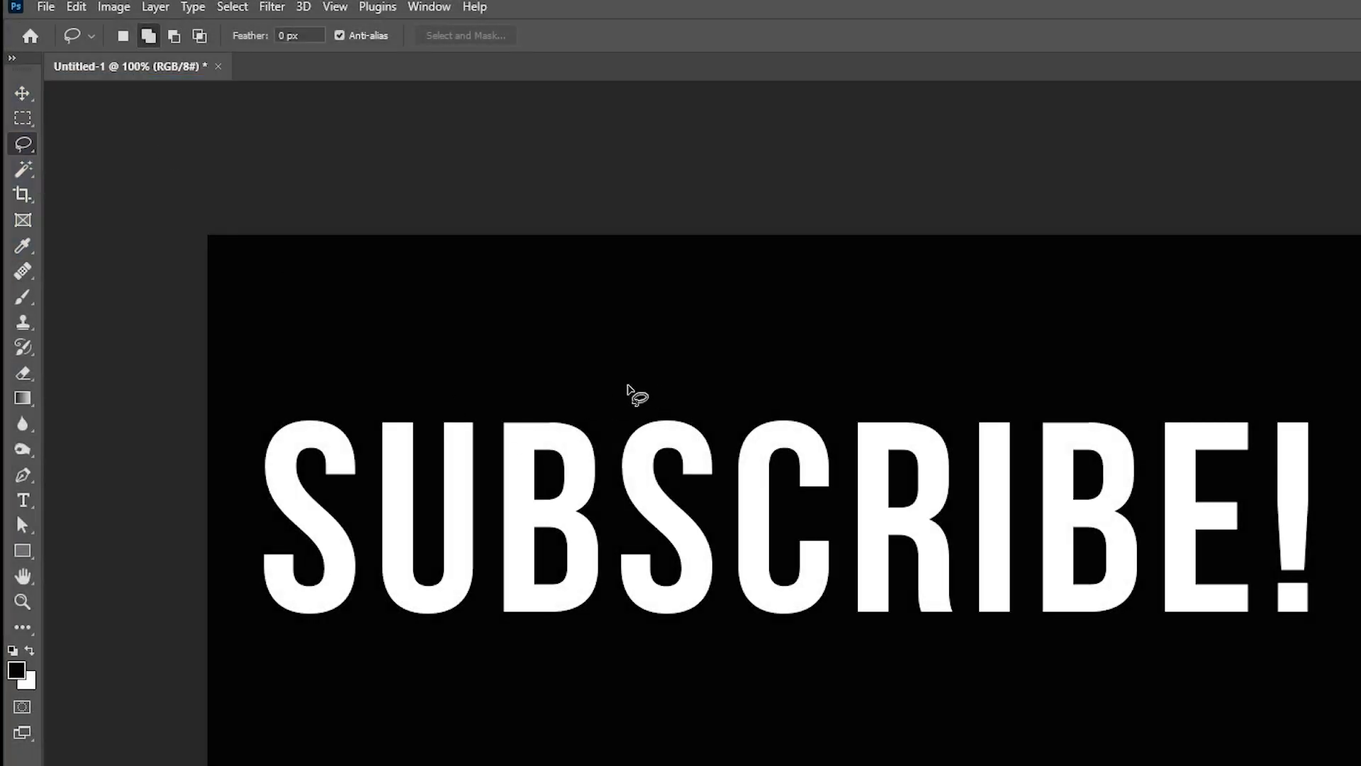
- Lasso a freehand loop around the SUBSCRIBE! text, then reach Blender's select tool variants
left_click_drag(590, 406, 582, 406)
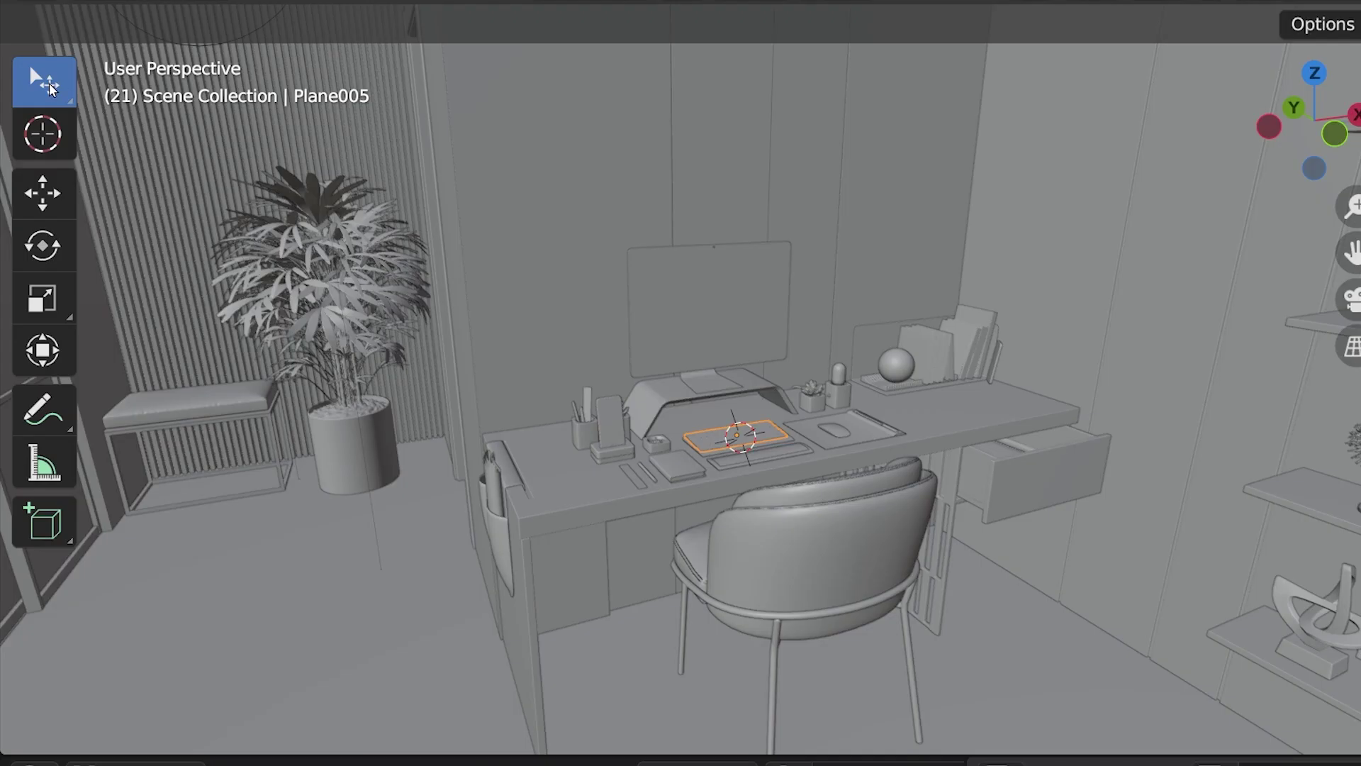
left_click(44, 82)
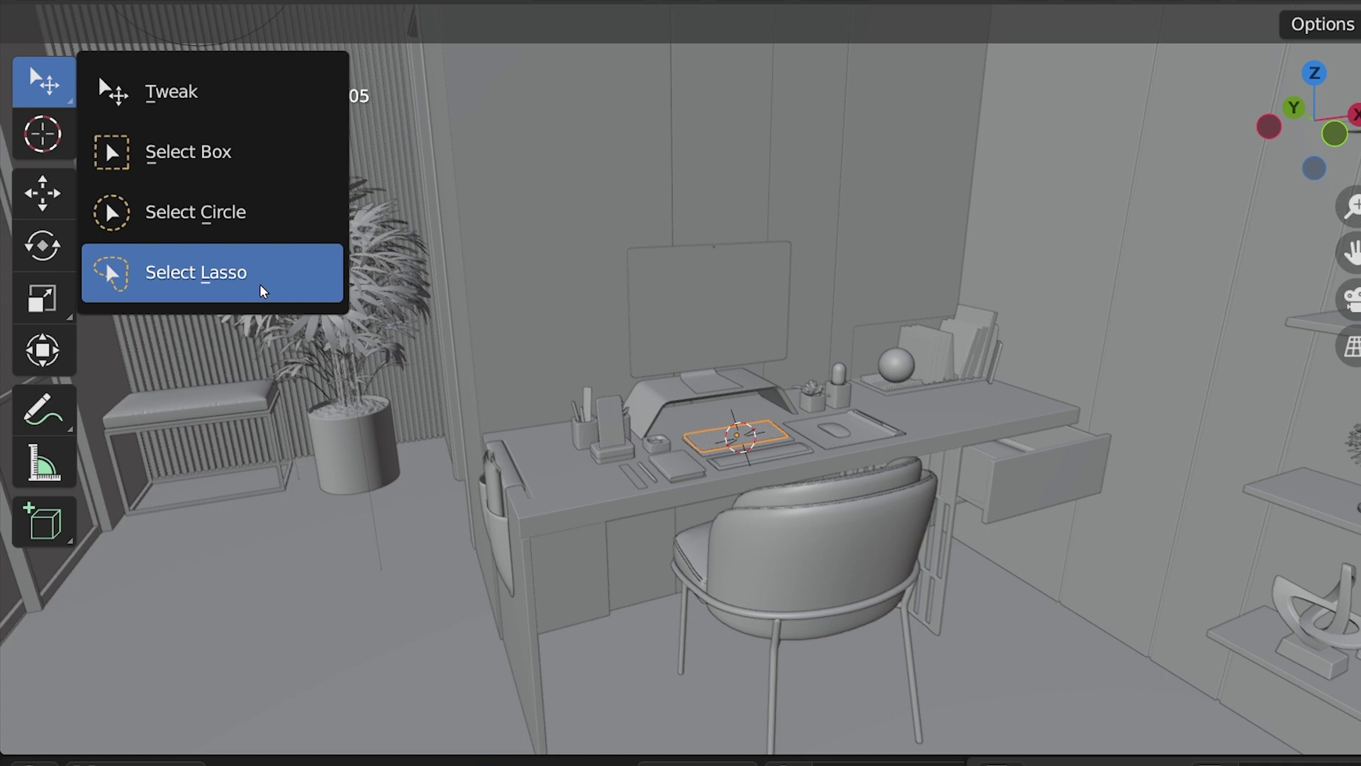
- Make Select Lasso the active selection tool in the office scene
left_click(261, 290)
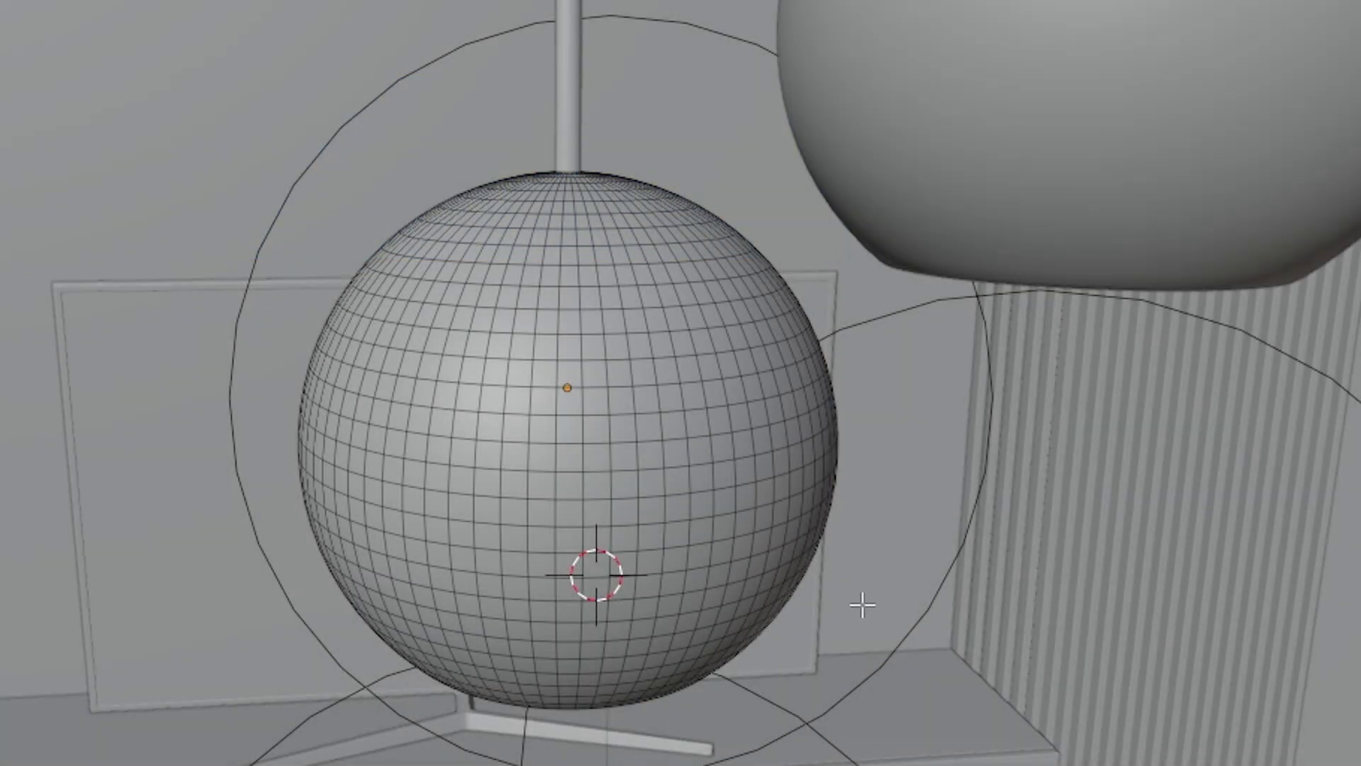
scroll(846, 533, "up", 2)
scroll(837, 462, "up", 1)
scroll(826, 465, "up", 1)
scroll(829, 465, "up", 1)
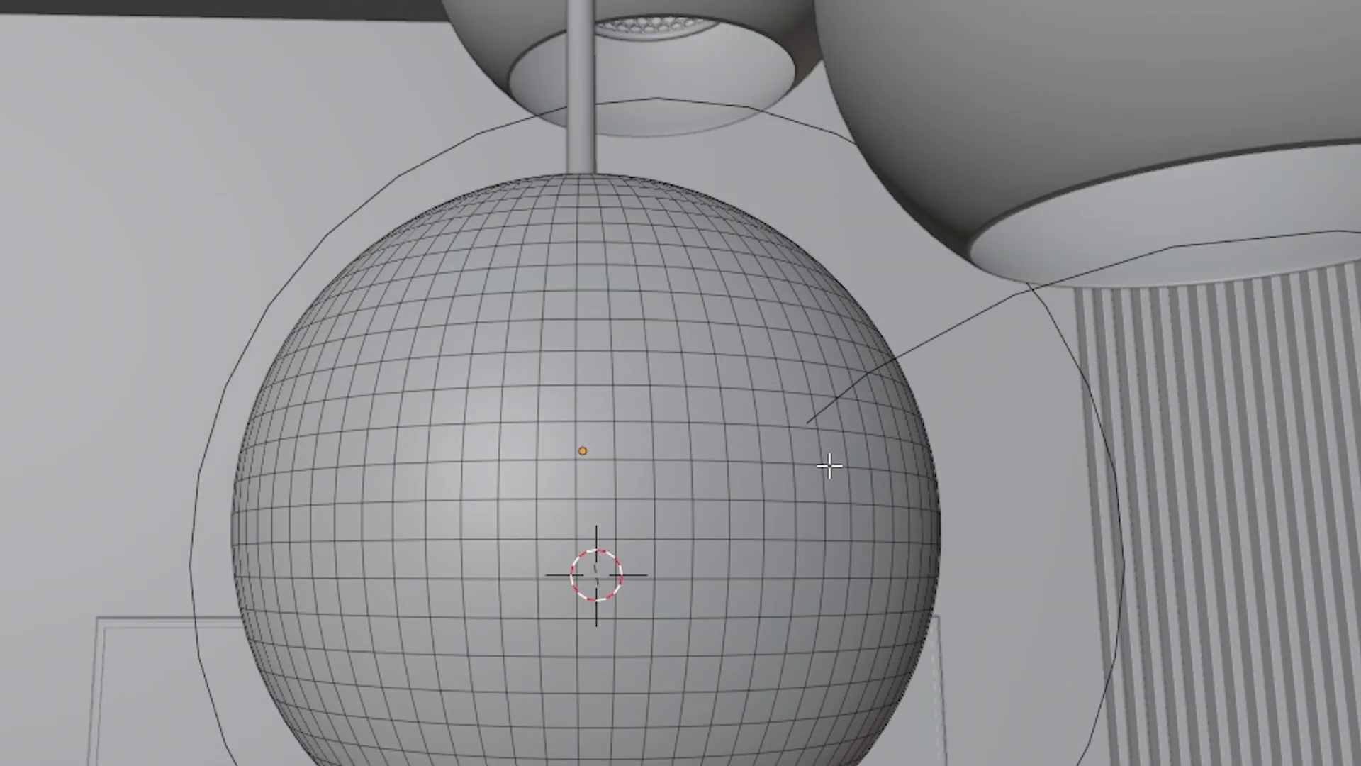
- Alt-select a horizontal and a vertical edge loop on the sphere, then switch to vertex mode
middle_click_drag(828, 465, 858, 485)
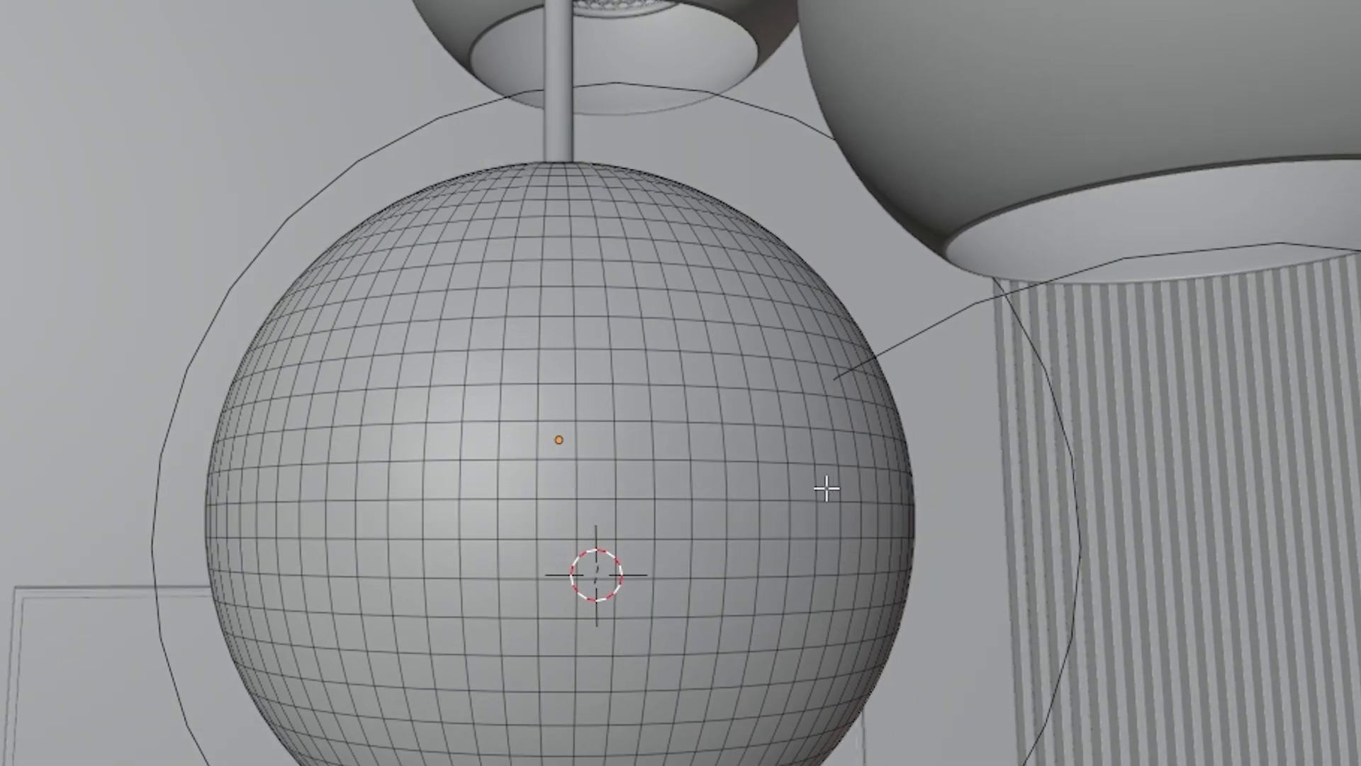
scroll(755, 491, "up", 1)
scroll(748, 492, "up", 1)
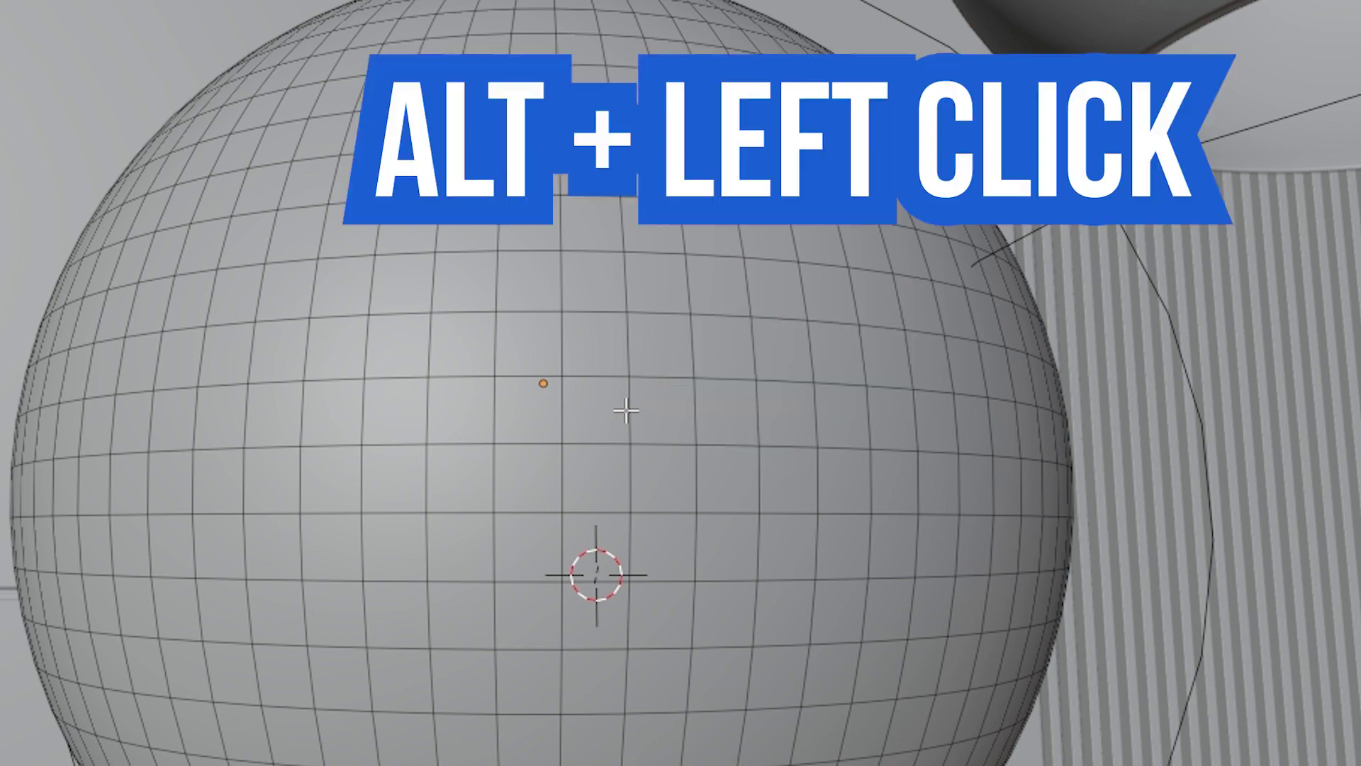
left_click(626, 410, "alt")
mouse_move(727, 487)
middle_mouse_down()
mouse_move(922, 568)
mouse_move(912, 596)
mouse_move(359, 565)
middle_mouse_up()
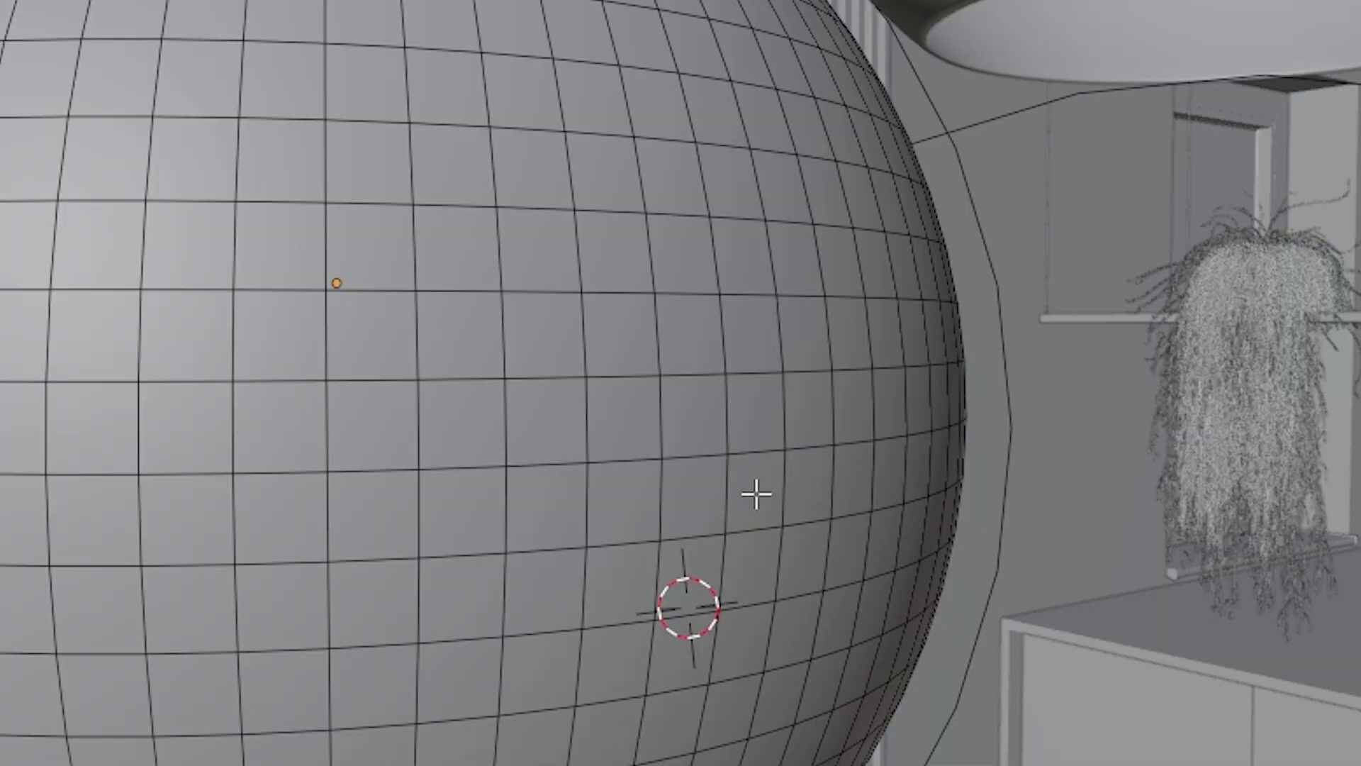
left_click(658, 263, "alt")
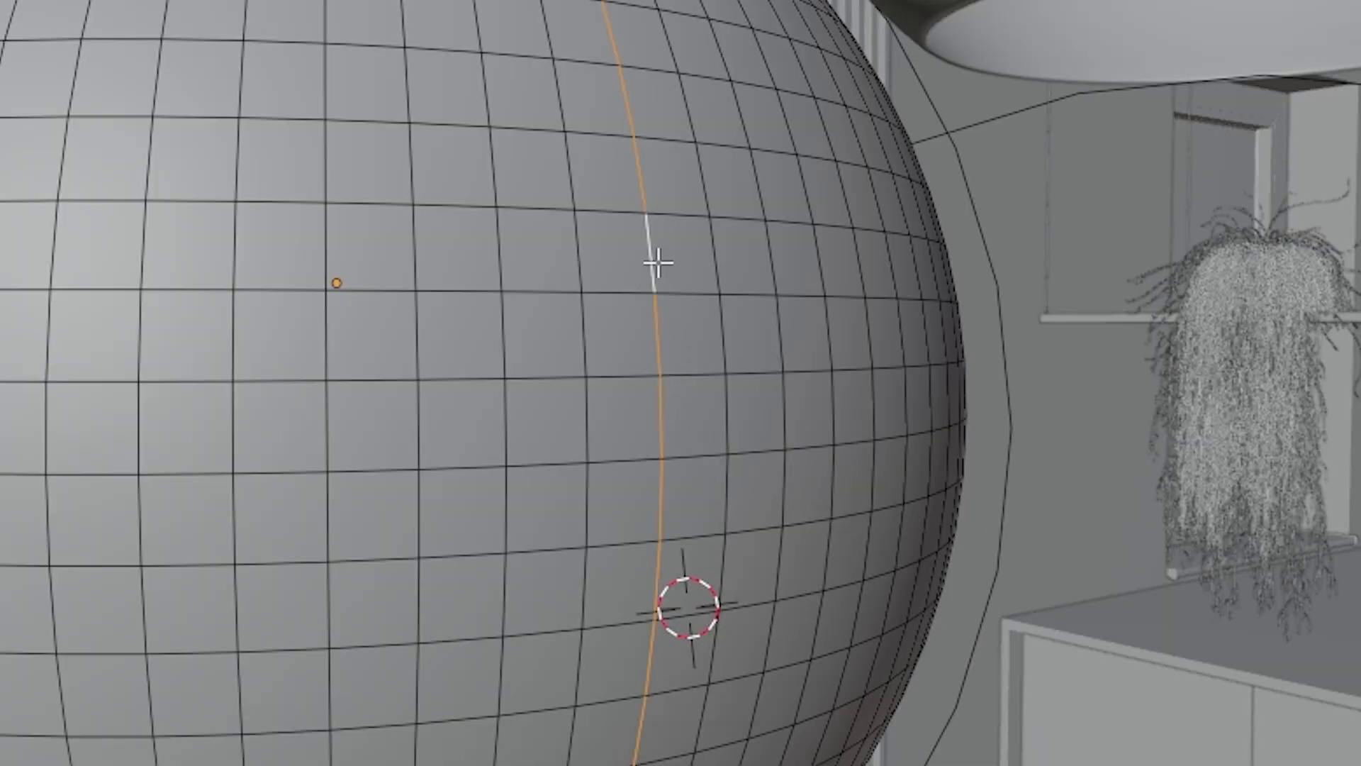
middle_click_drag(753, 654, 774, 675)
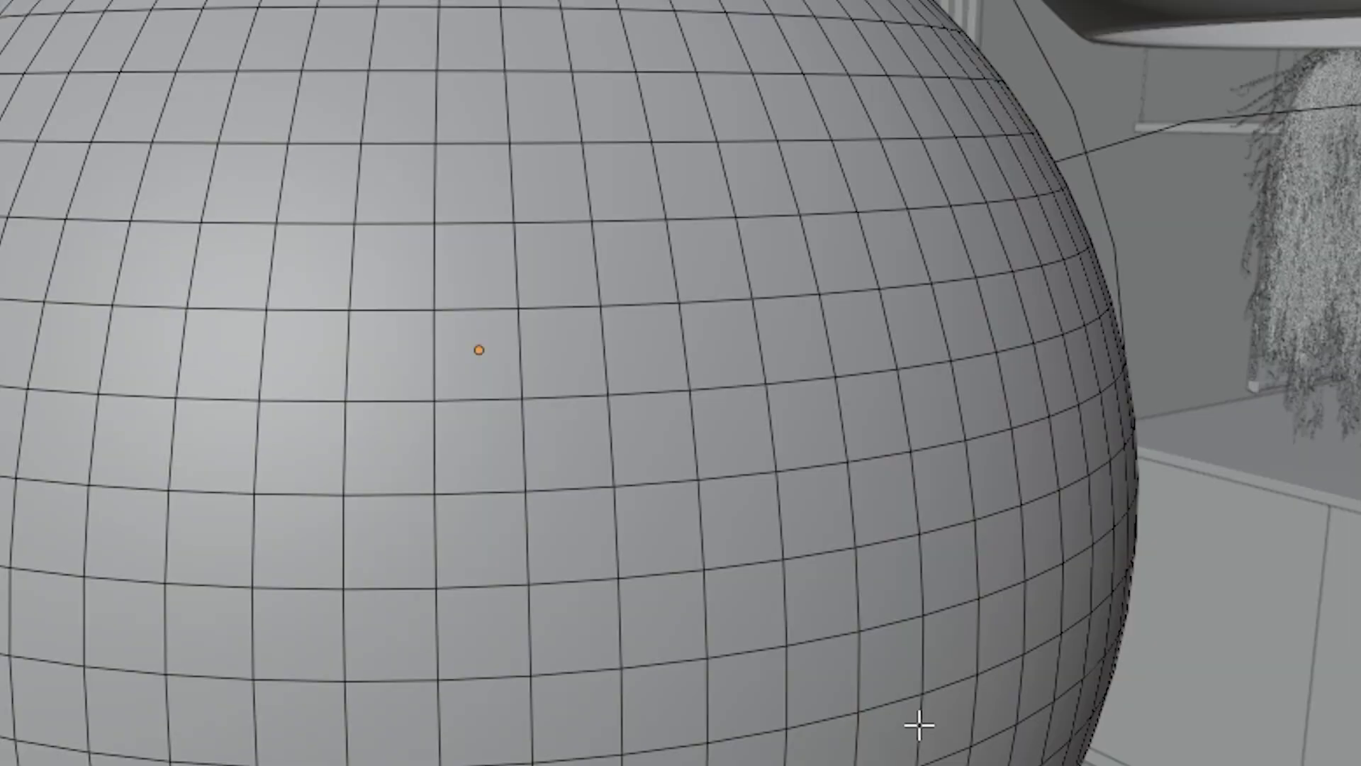
key("1")
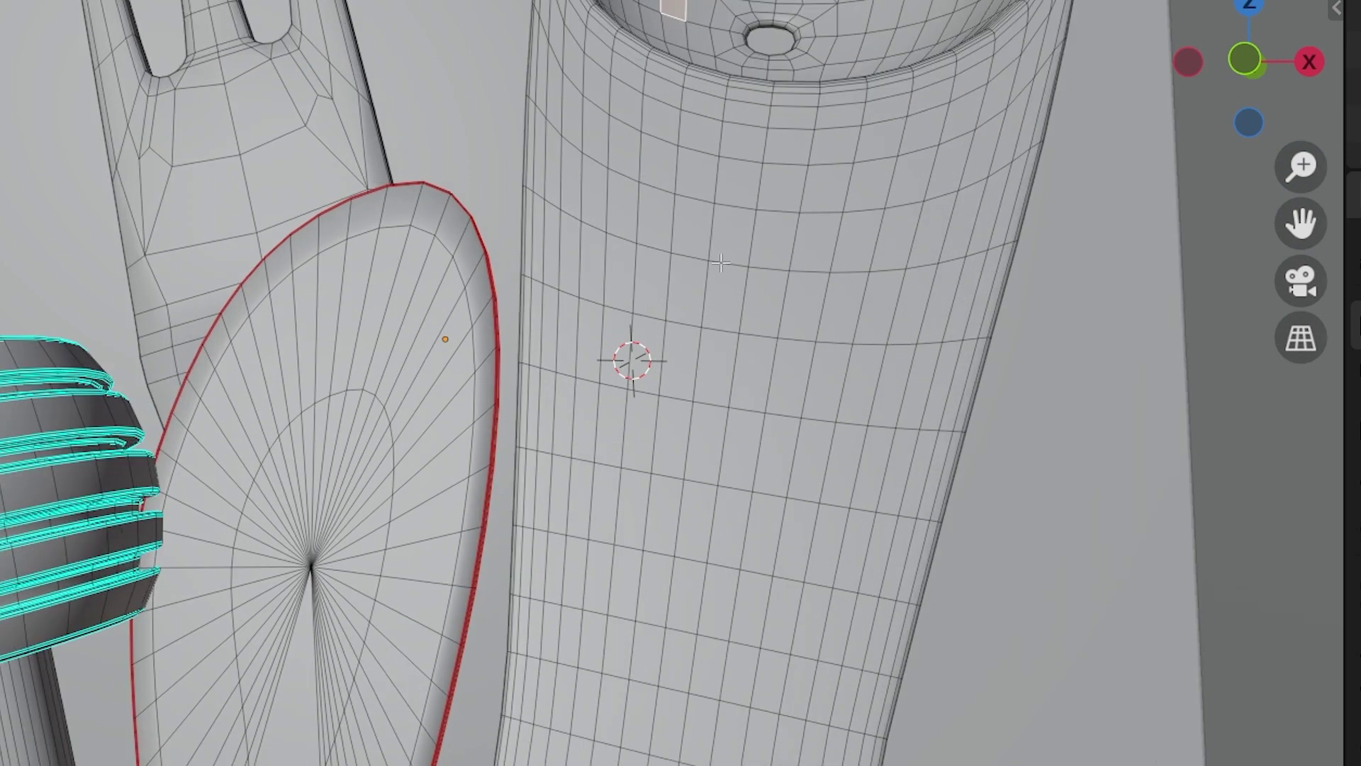
- Clear the selection and trace shortest face paths from a start face across and down the cylinder
key("alt+a")
left_click(561, 171)
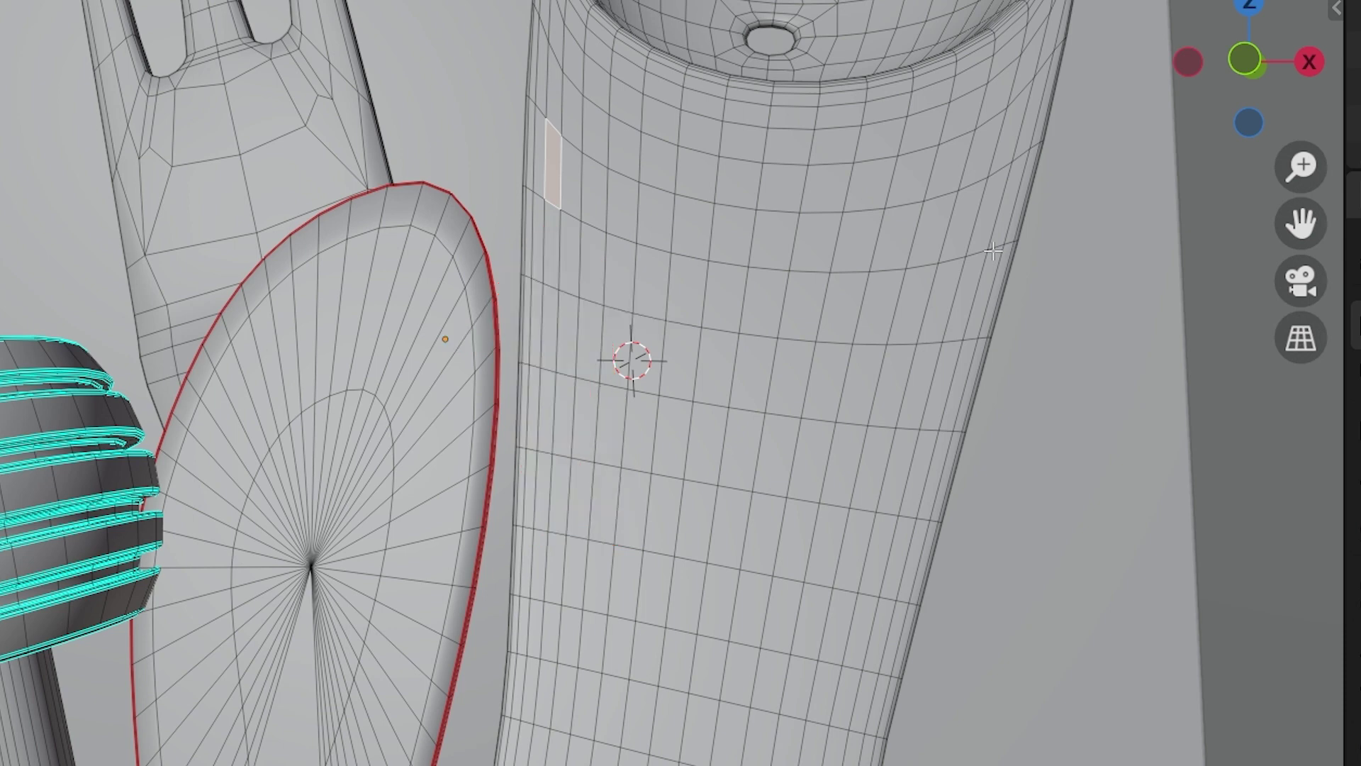
left_click(991, 211, "ctrl")
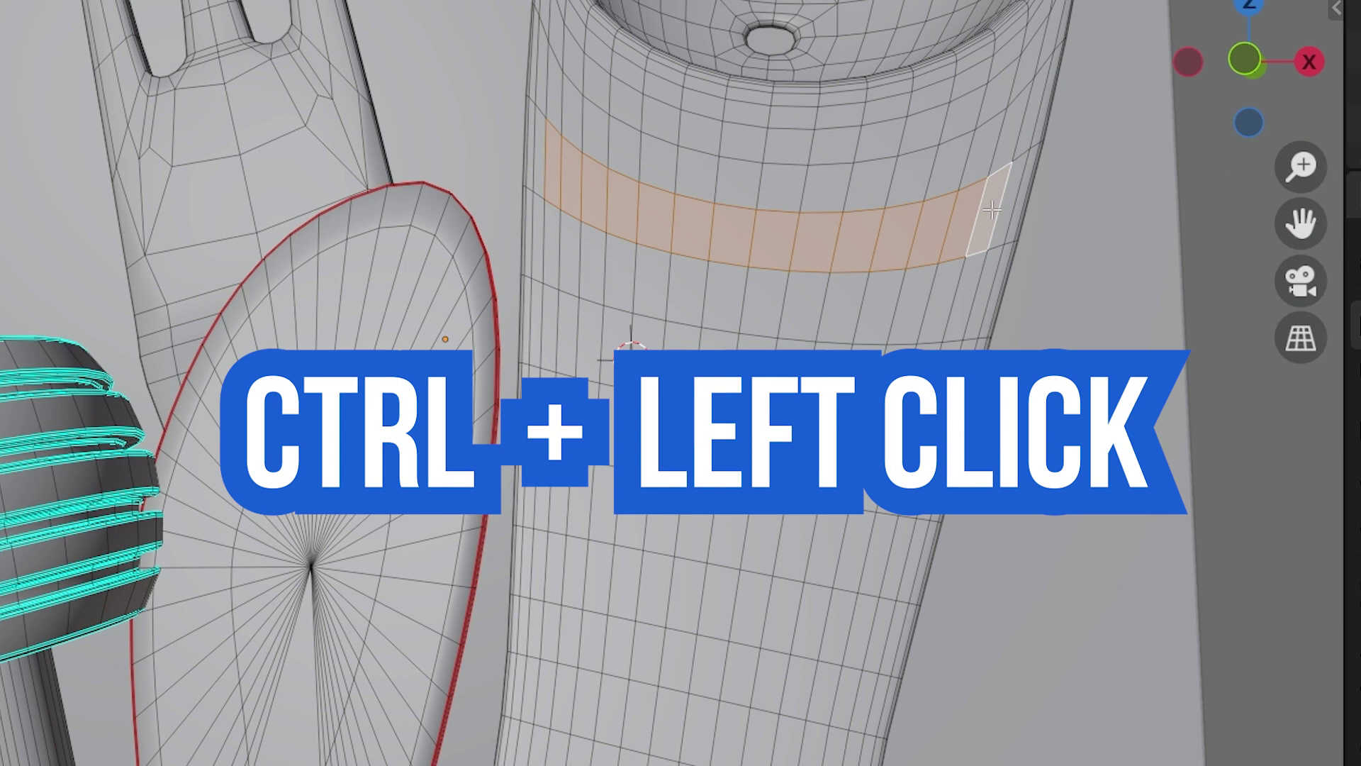
left_click(859, 706, "ctrl")
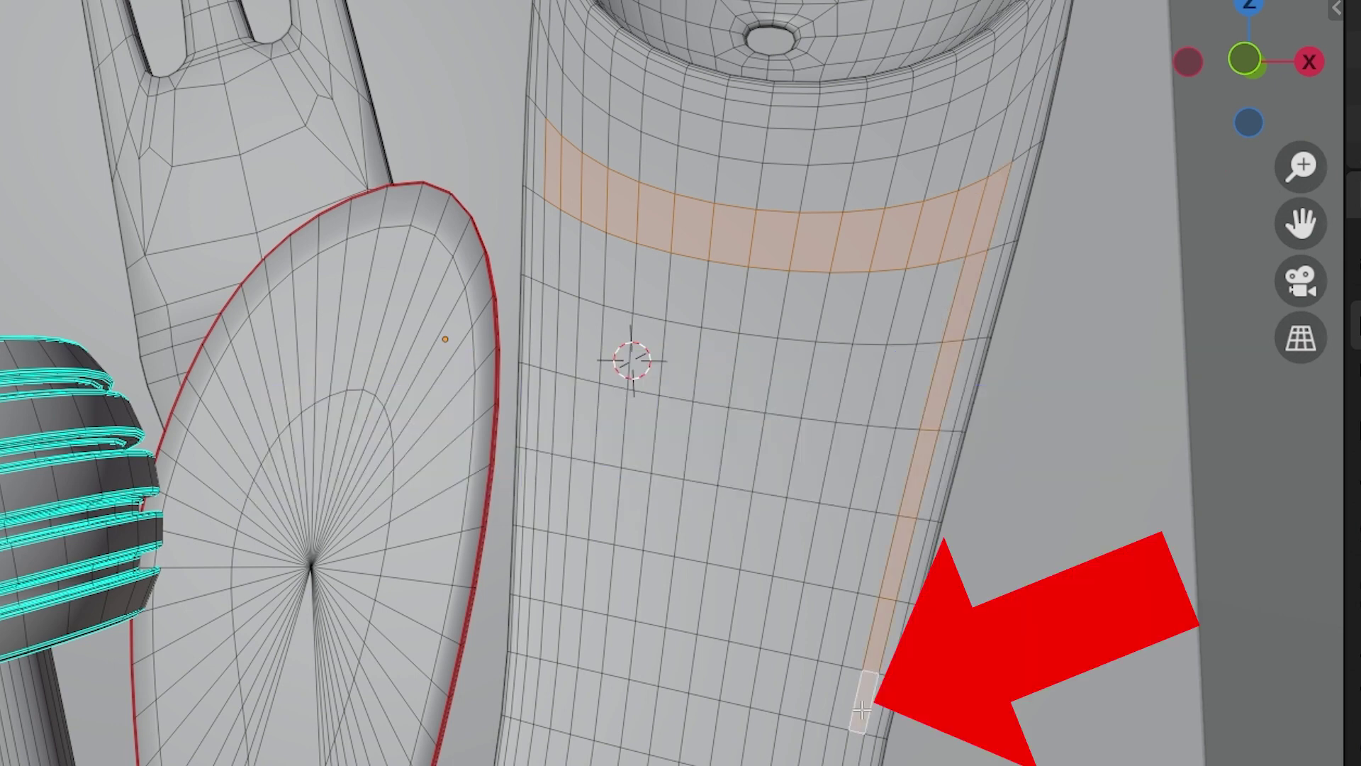
- Close the rectangular face loop along the bottom band and extend a path to one more face
left_click(538, 630, "ctrl")
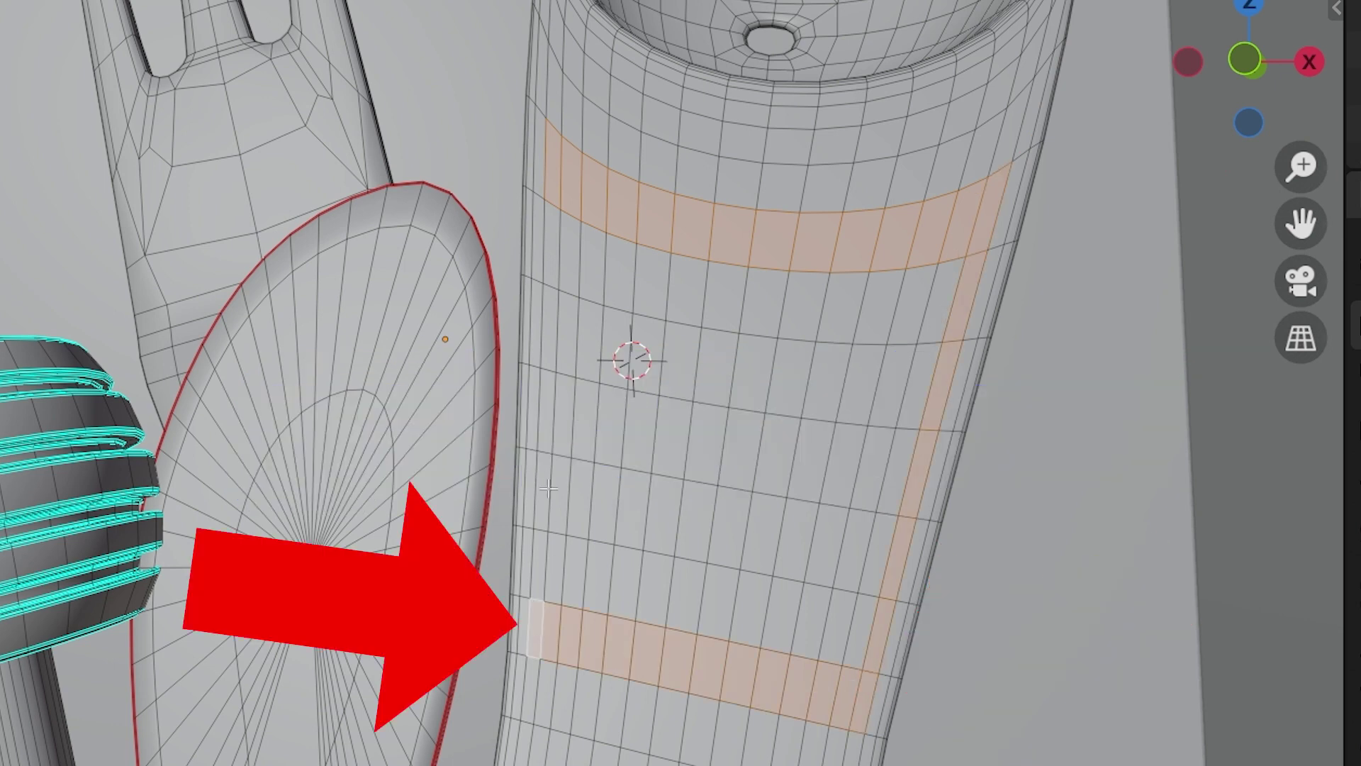
left_click(551, 240, "ctrl")
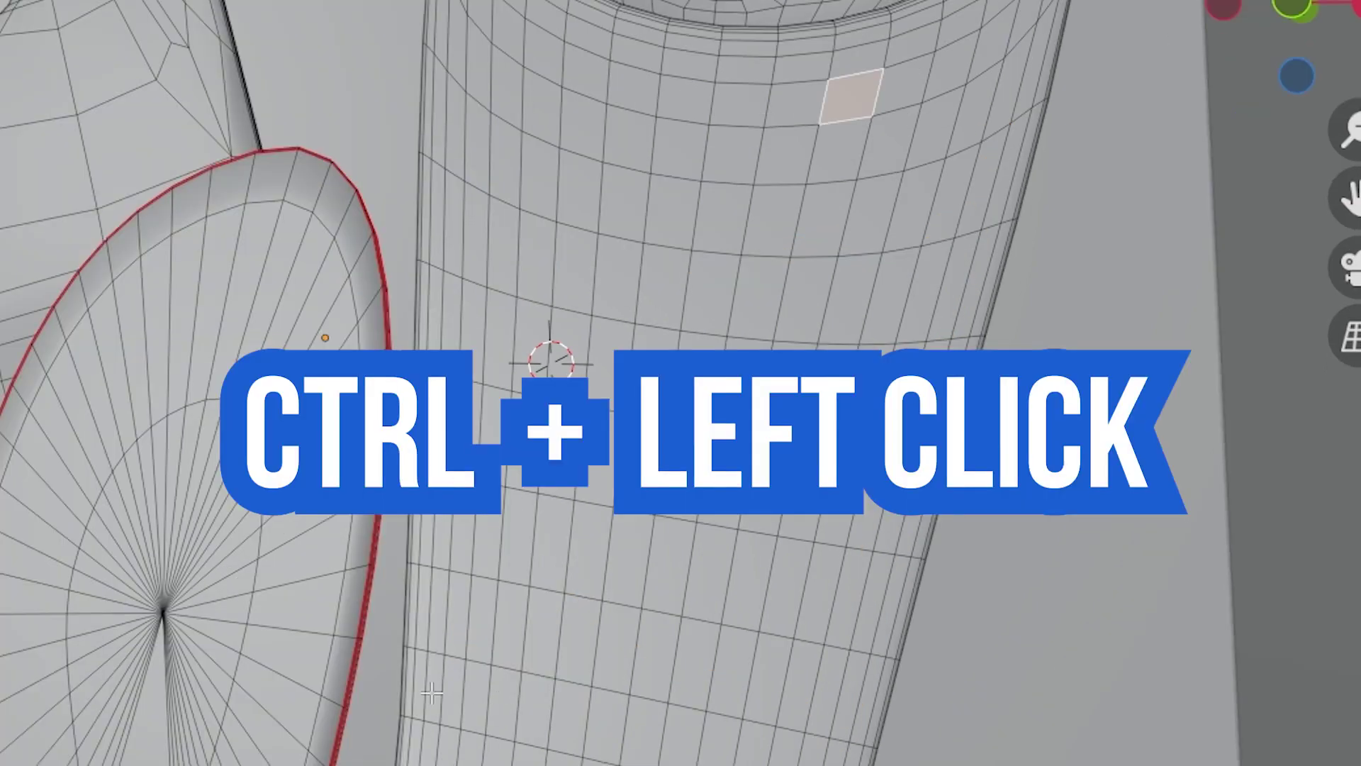
left_click(430, 691, "ctrl")
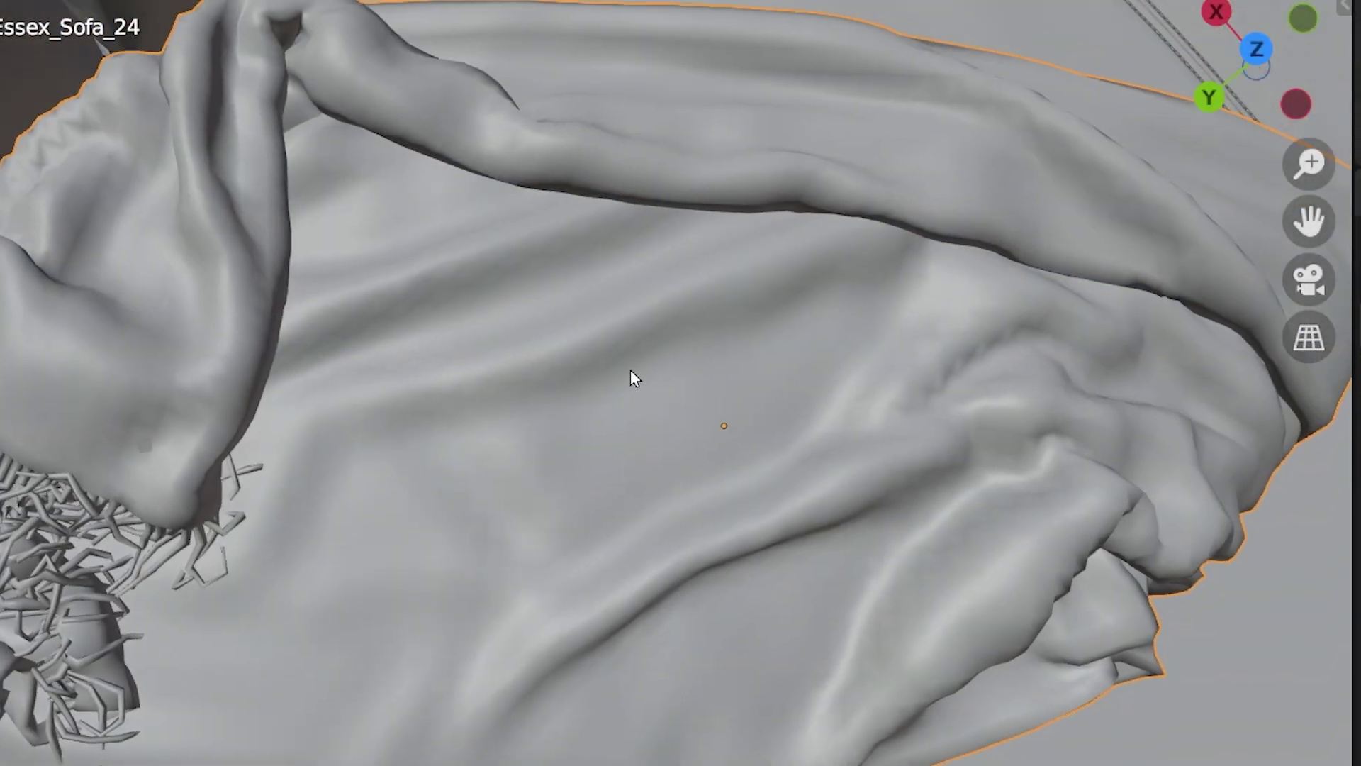
- Edit the blanket mesh, grow its face selection twice, then shrink it back twice
key("Tab")
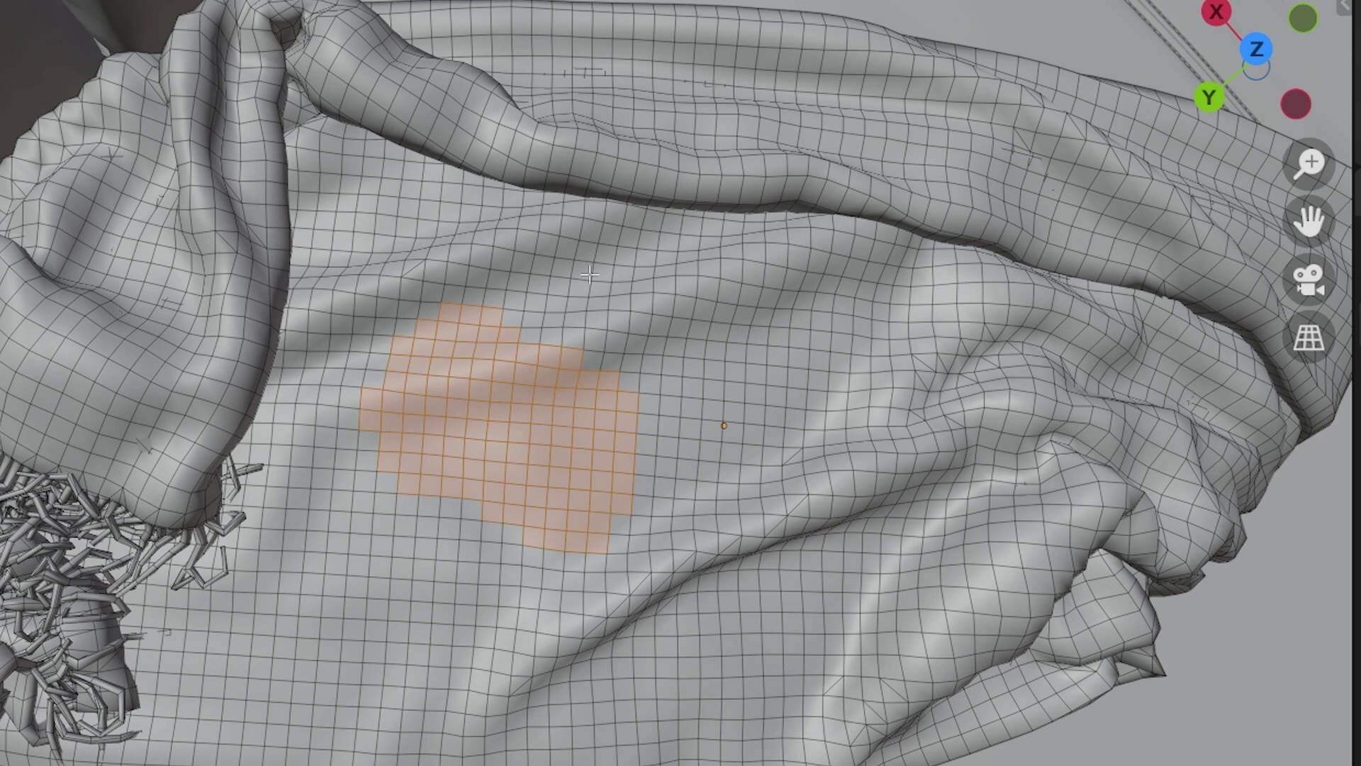
key("ctrl+KP_Add")
key("ctrl+KP_Add")
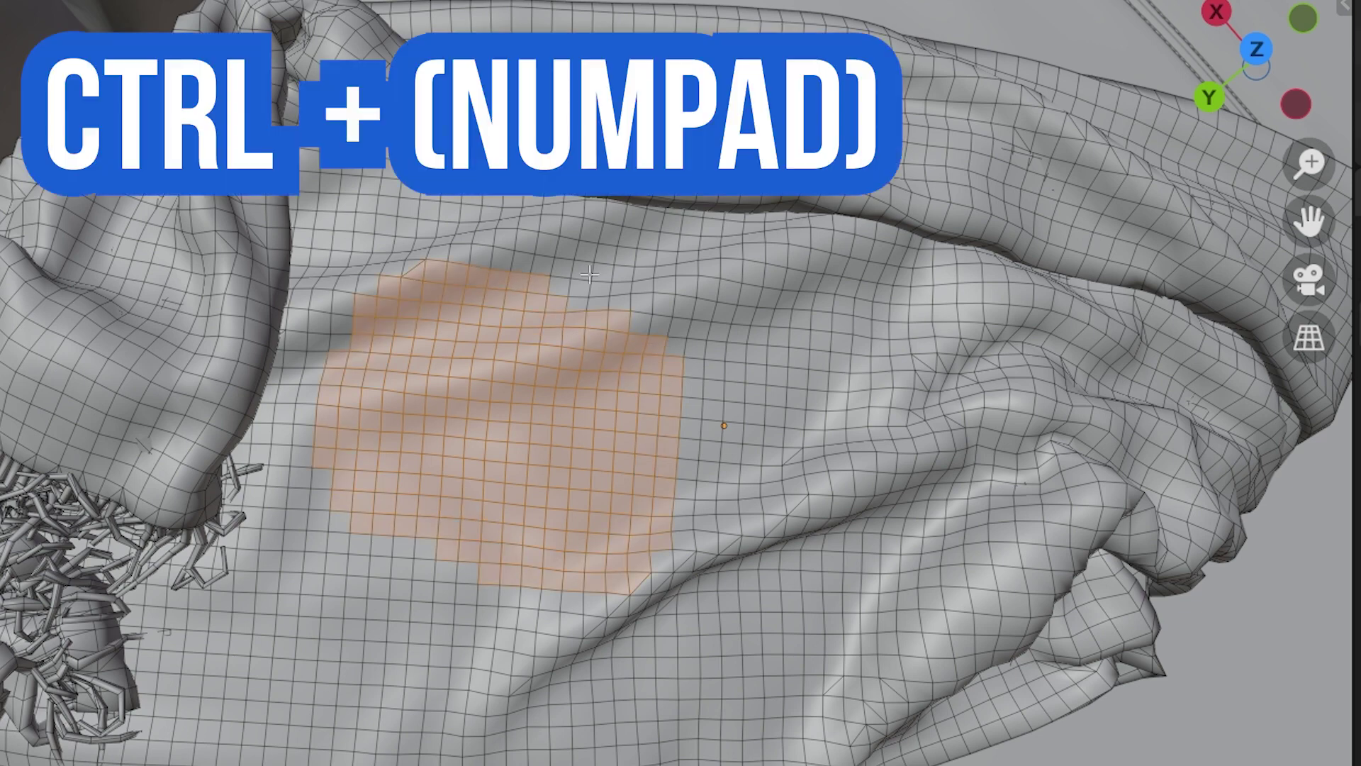
key("ctrl+KP_Add")
key("ctrl+KP_Add")
key("ctrl+KP_Add")
key("ctrl+KP_Add")
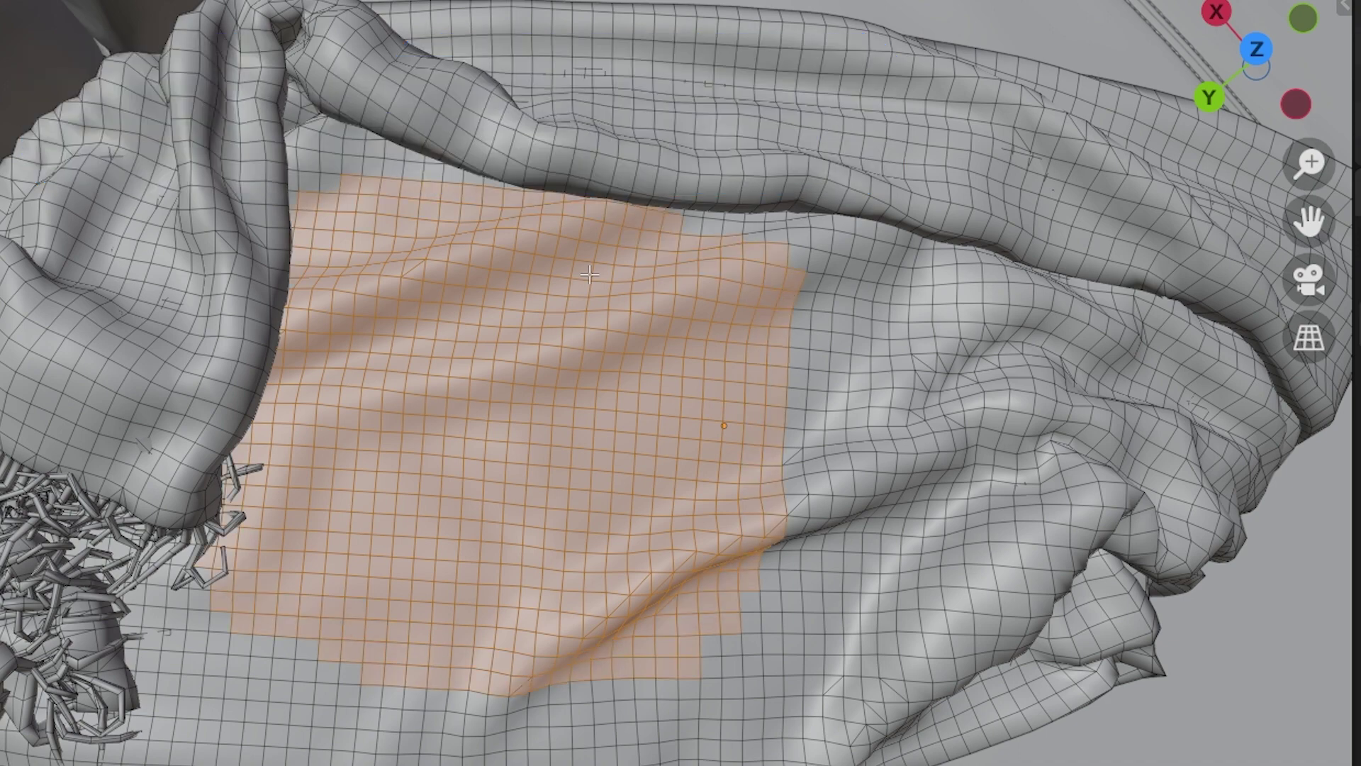
key("ctrl+KP_Subtract")
key("ctrl+KP_Subtract")
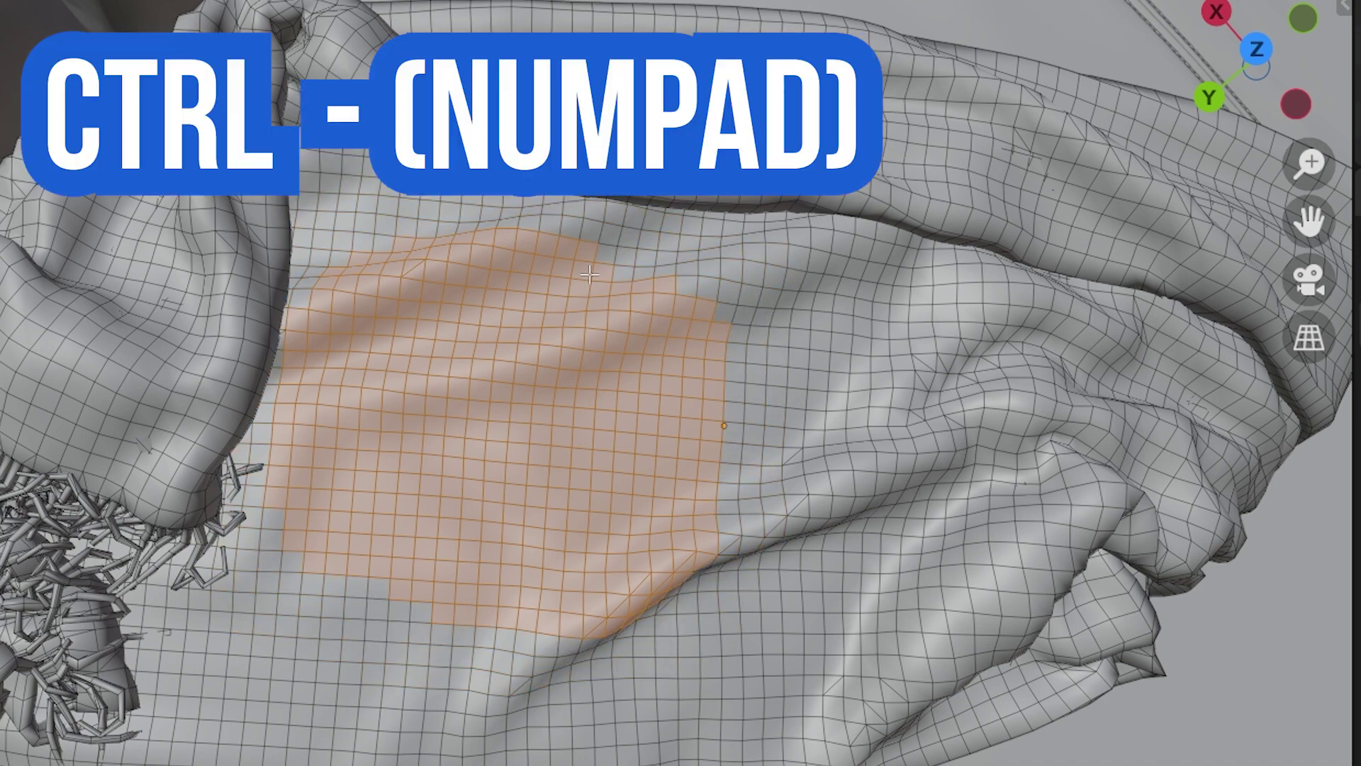
key("ctrl+KP_Subtract")
key("ctrl+KP_Subtract")
key("ctrl+KP_Subtract")
key("ctrl+KP_Subtract")
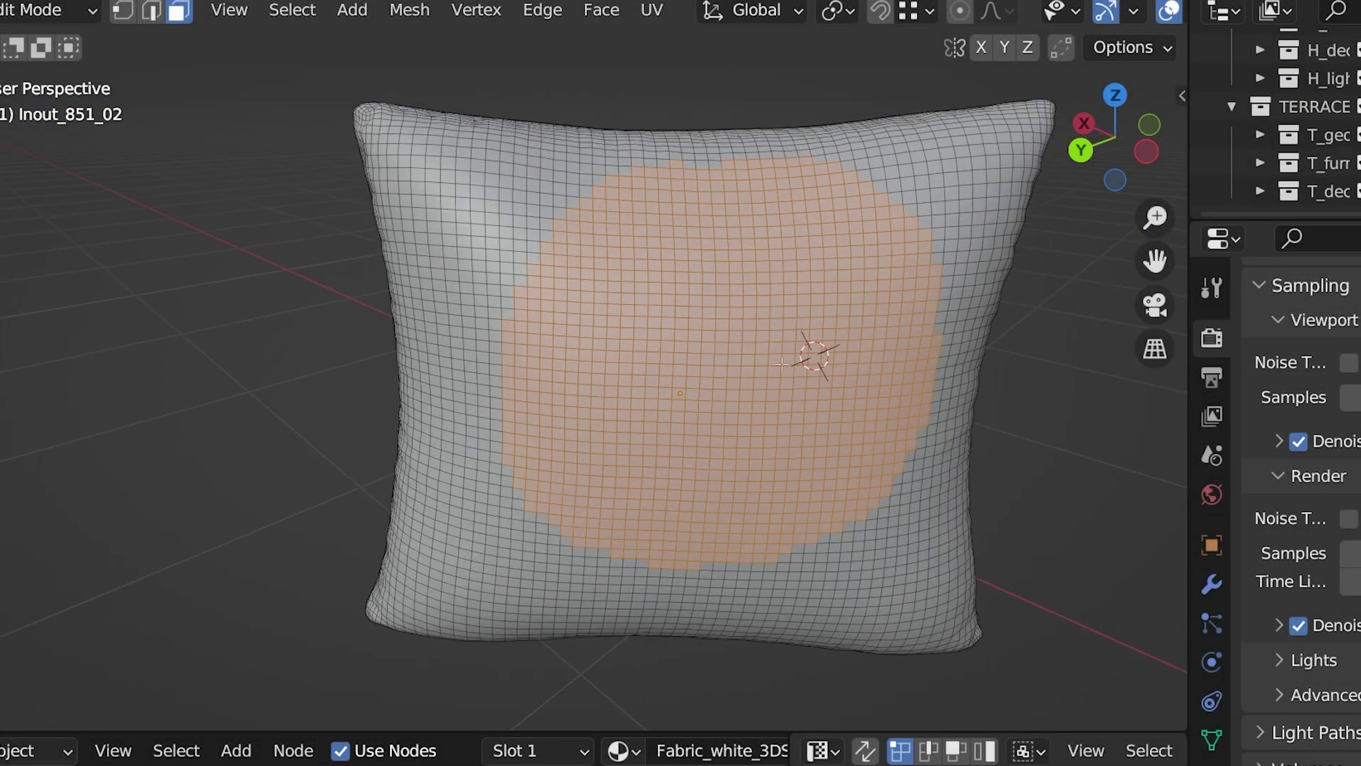
scroll(766, 356, "up", 1)
scroll(744, 367, "up", 1)
- Invert the pillow's faces, invert the dining-set objects onto the chairs, and isolate them in view
middle_click_drag(746, 365, 736, 362)
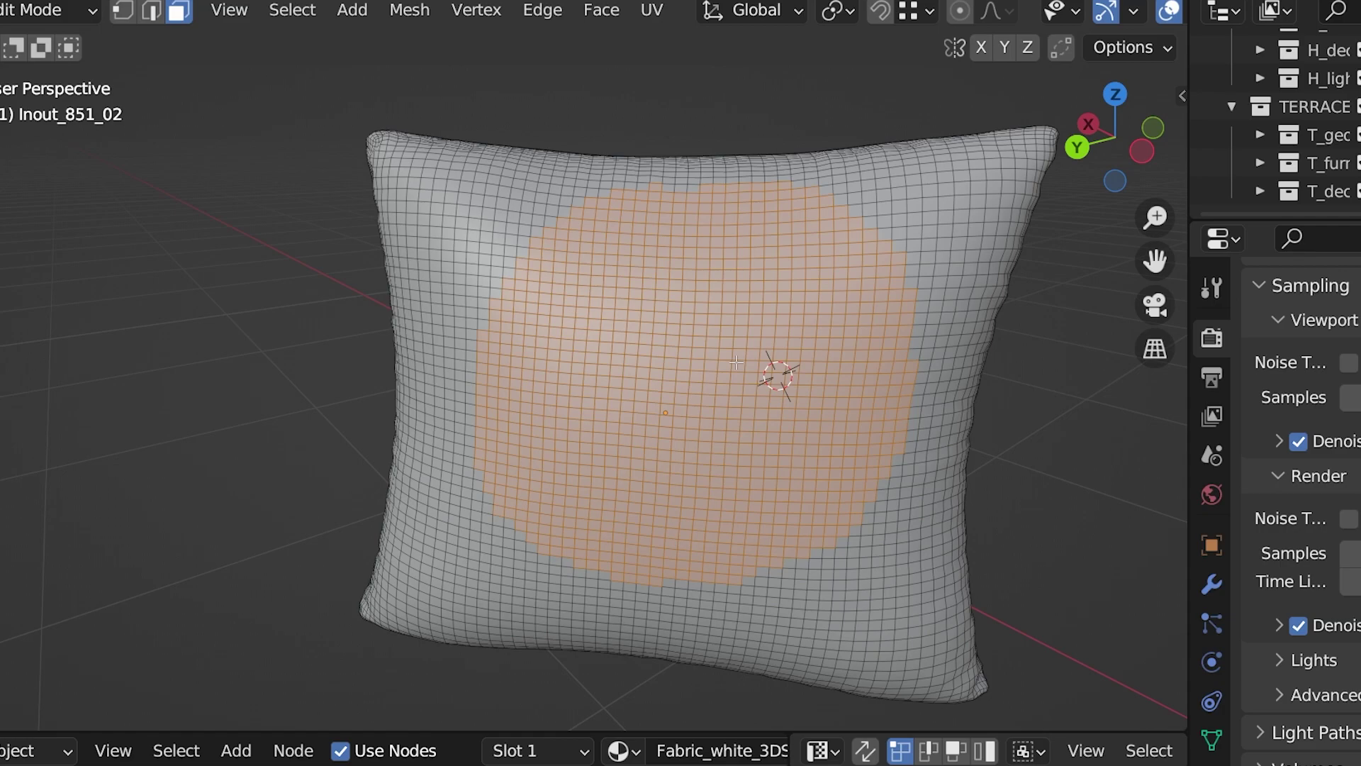
key("ctrl+i")
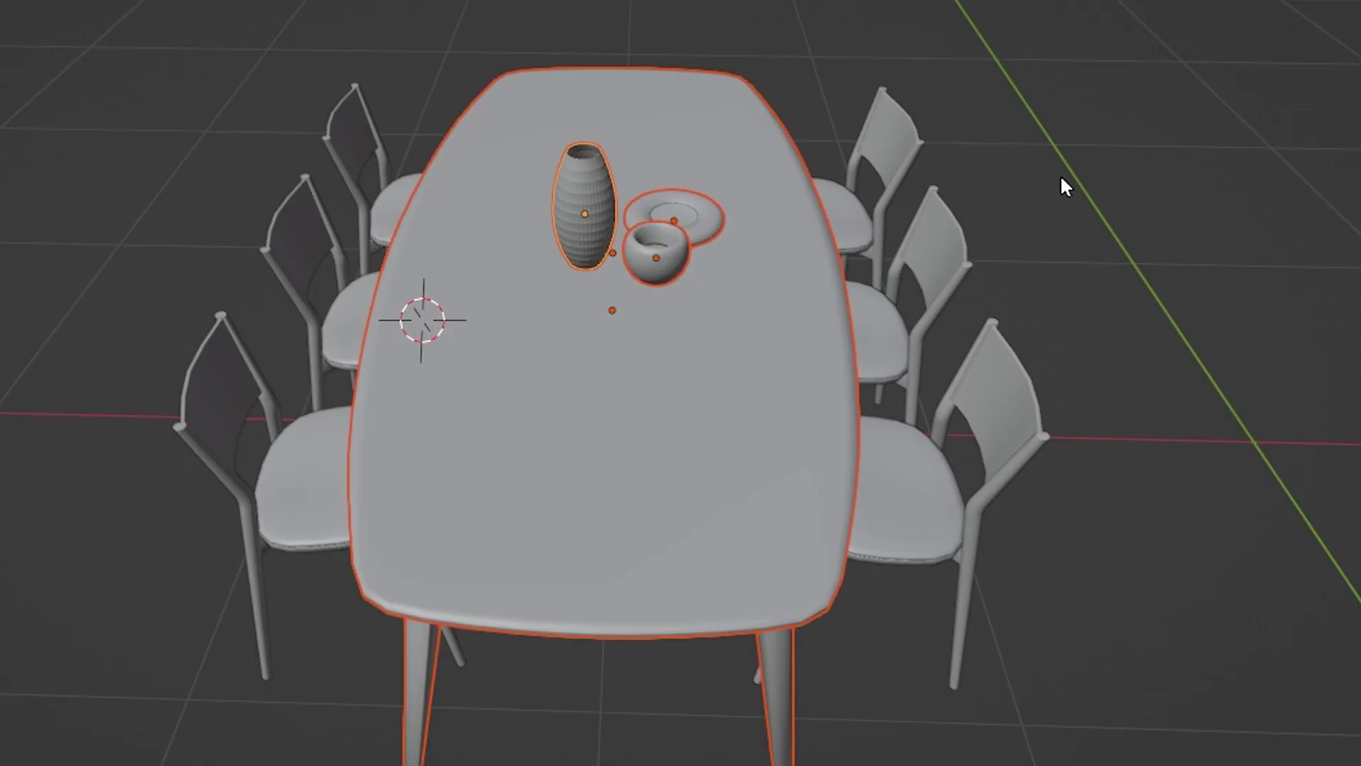
key("ctrl+i")
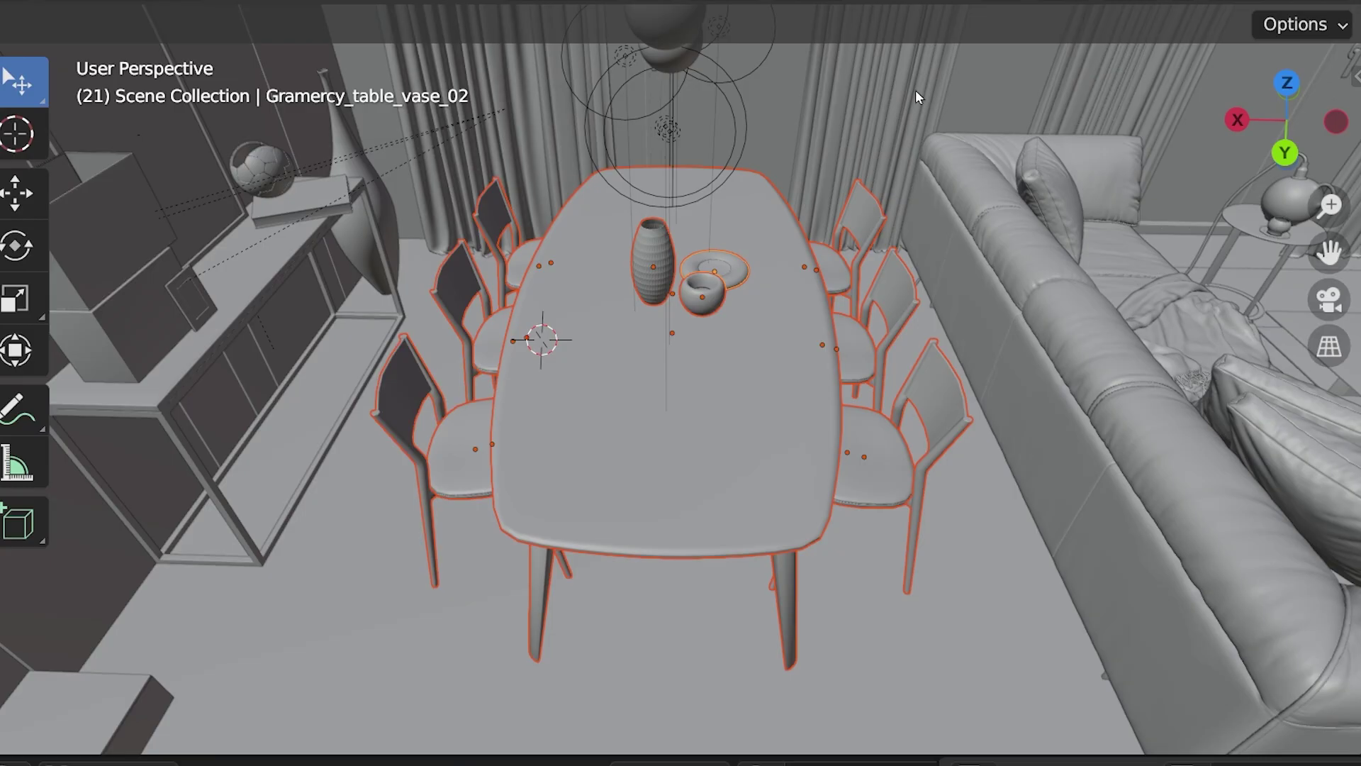
key("shift+h")
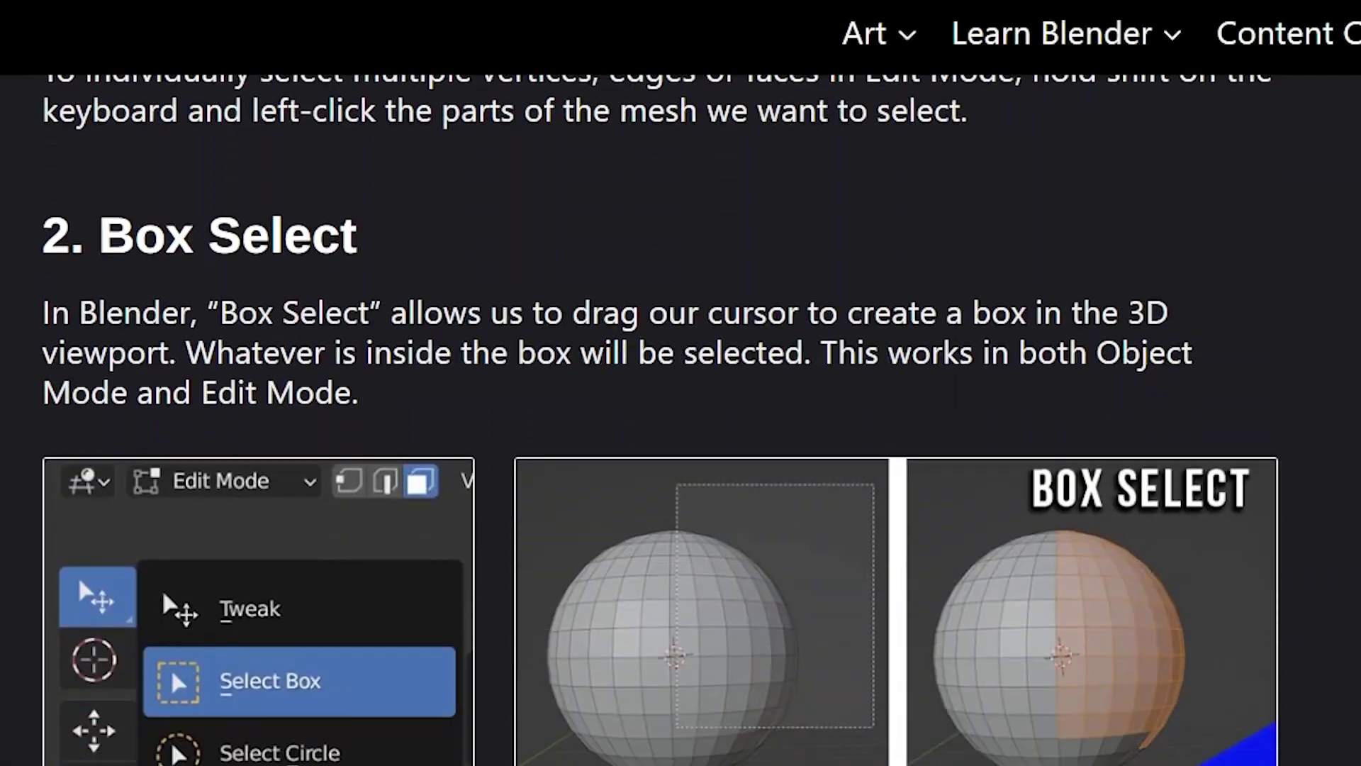
scroll(680, 425, "down", 3)
scroll(681, 426, "down", 4)
scroll(681, 426, "down", 4)
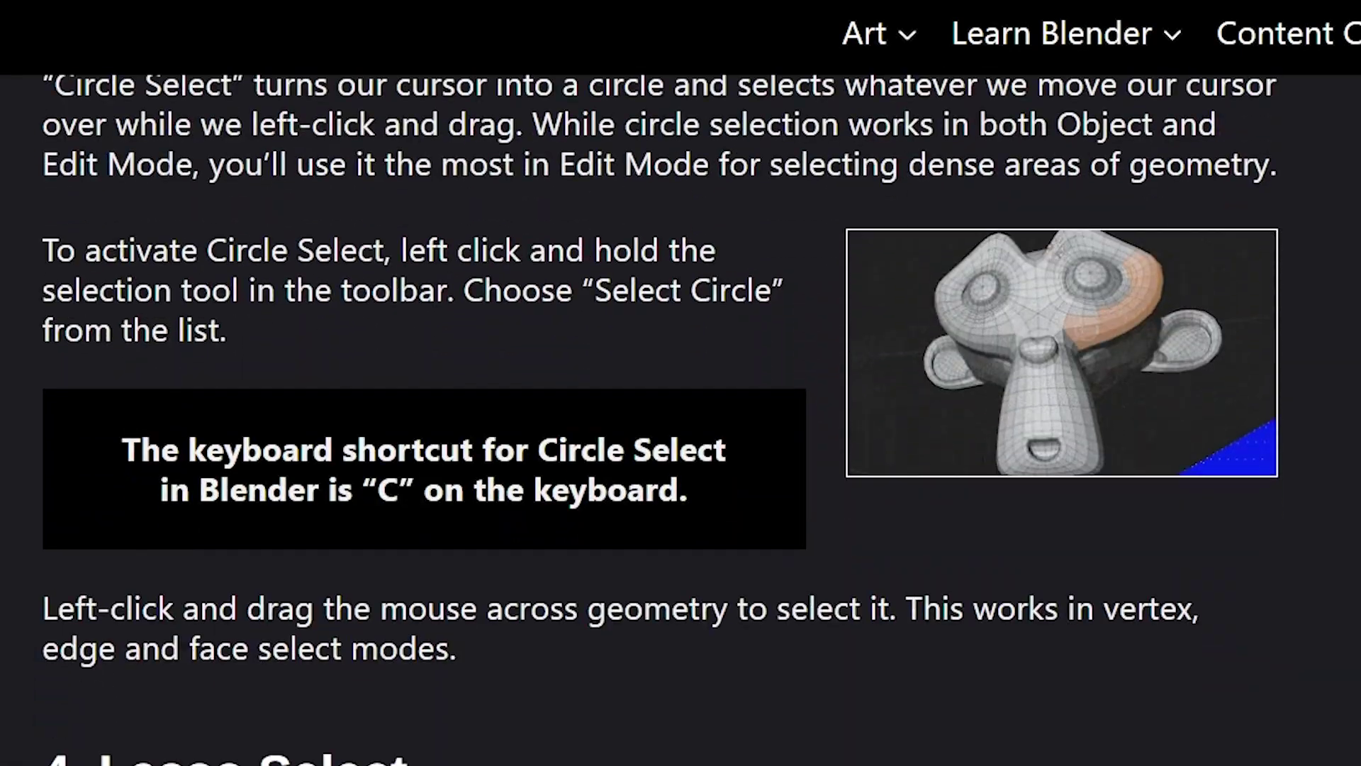
scroll(681, 426, "down", 5)
scroll(680, 427, "down", 4)
scroll(681, 425, "down", 2)
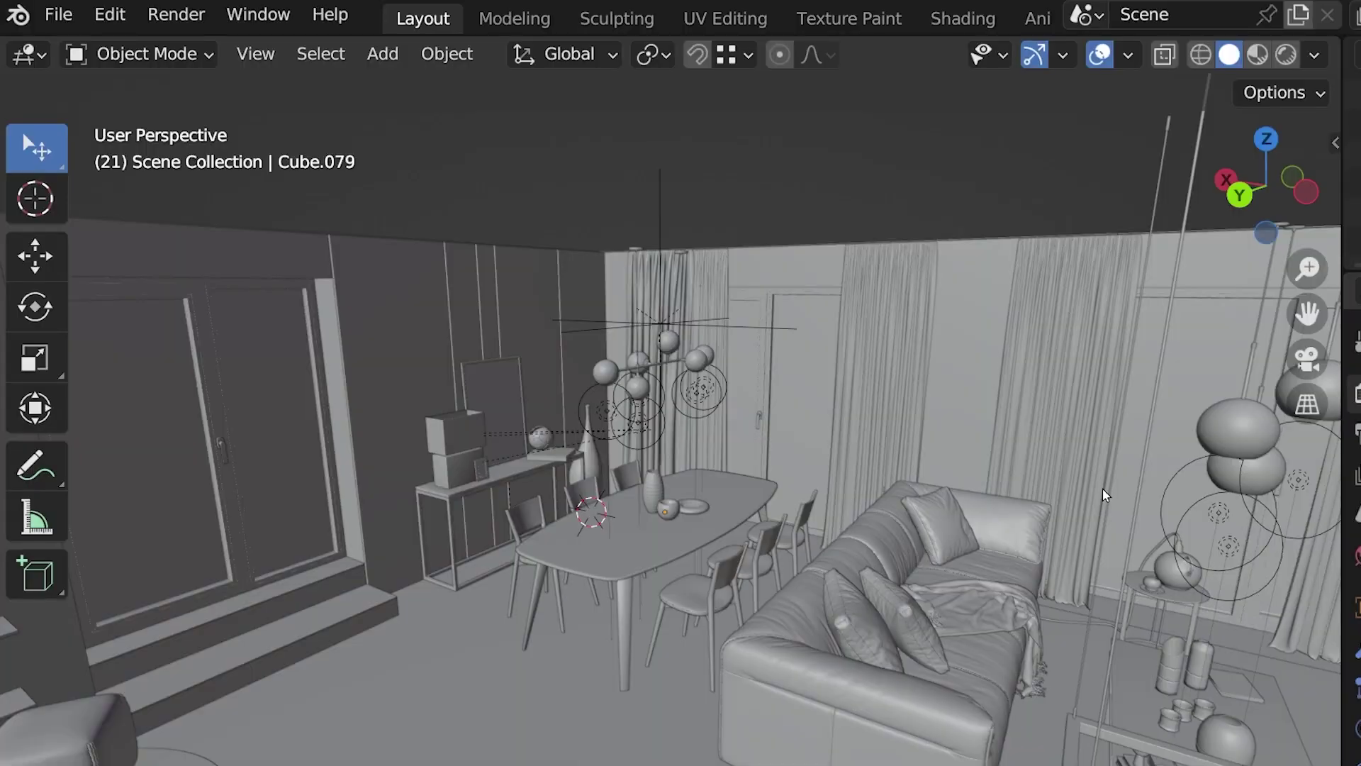
- Select every object in the room, deselect all again, and bring up the Select menu
key("a")
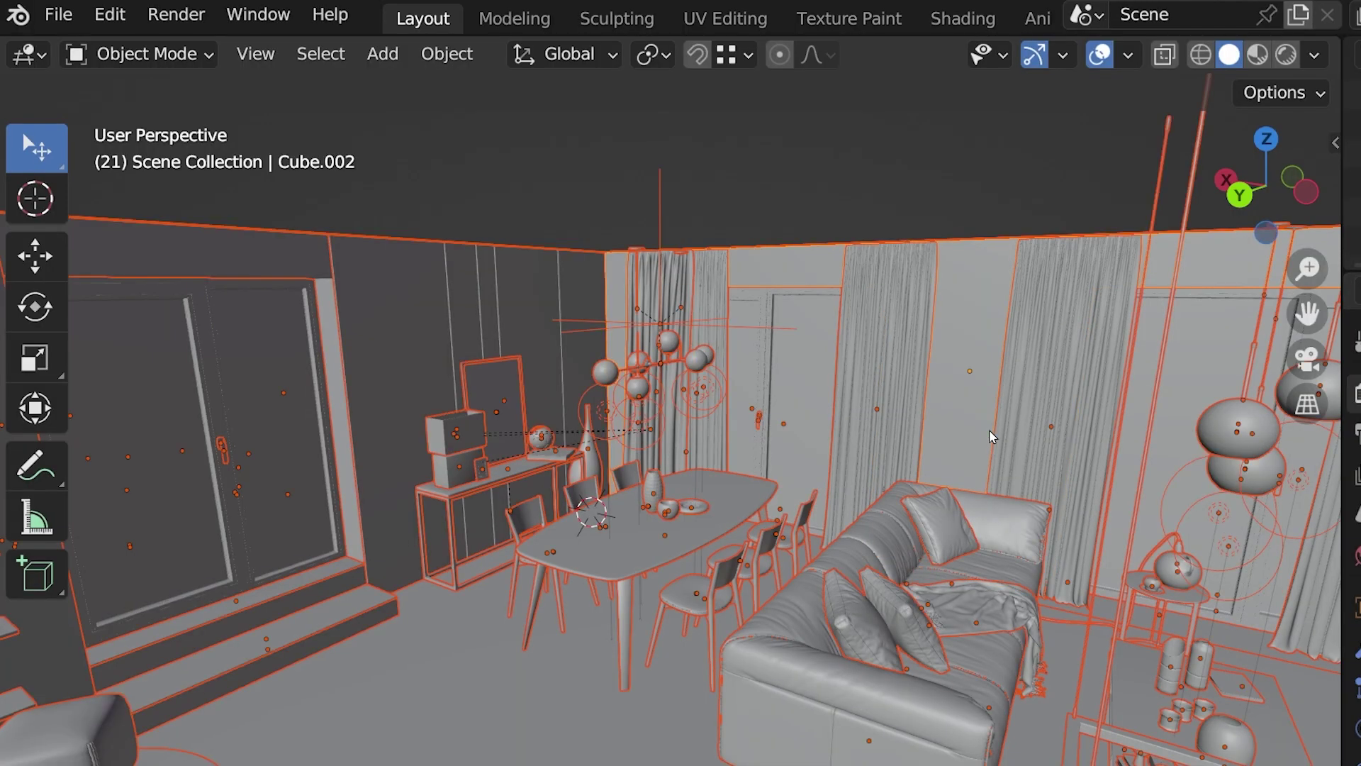
mouse_move(991, 436)
middle_mouse_down()
mouse_move(961, 425)
mouse_move(1040, 436)
middle_mouse_up()
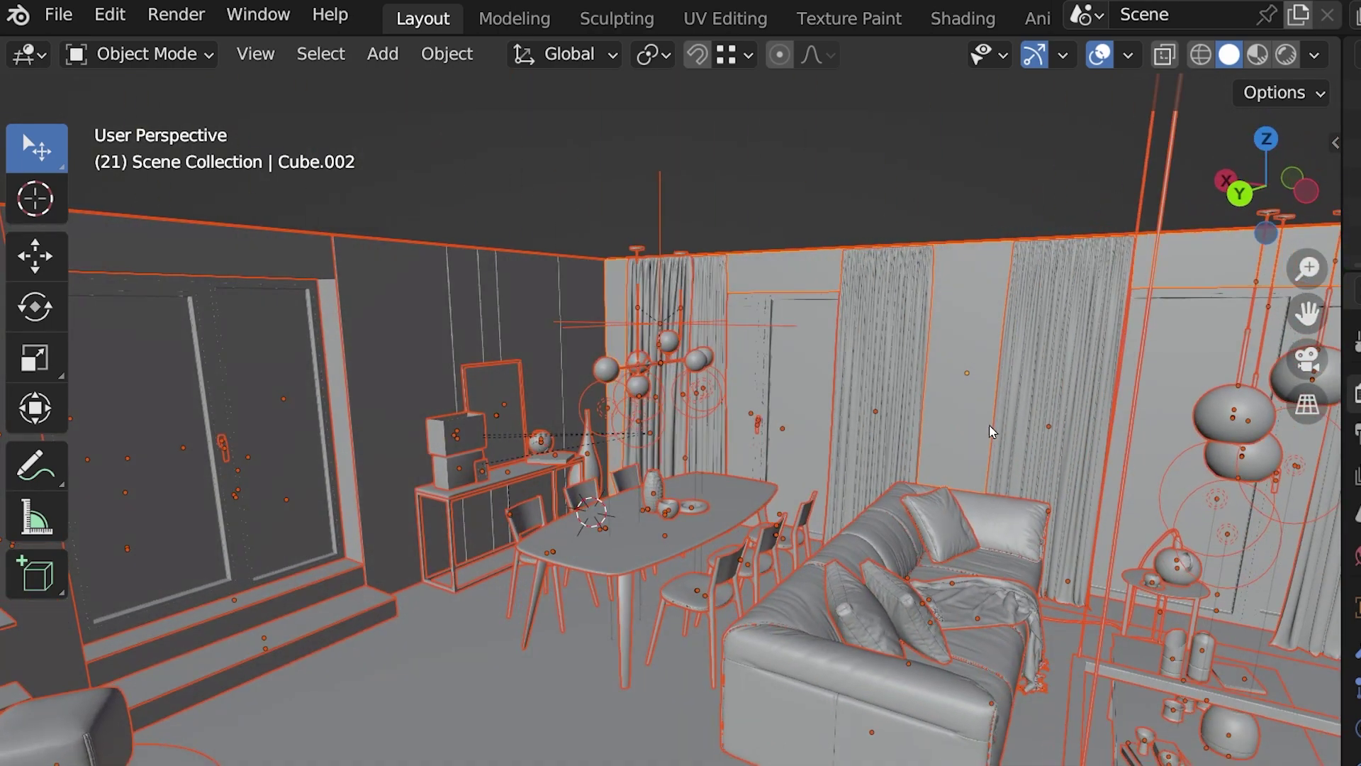
scroll(1041, 437, "down", 10)
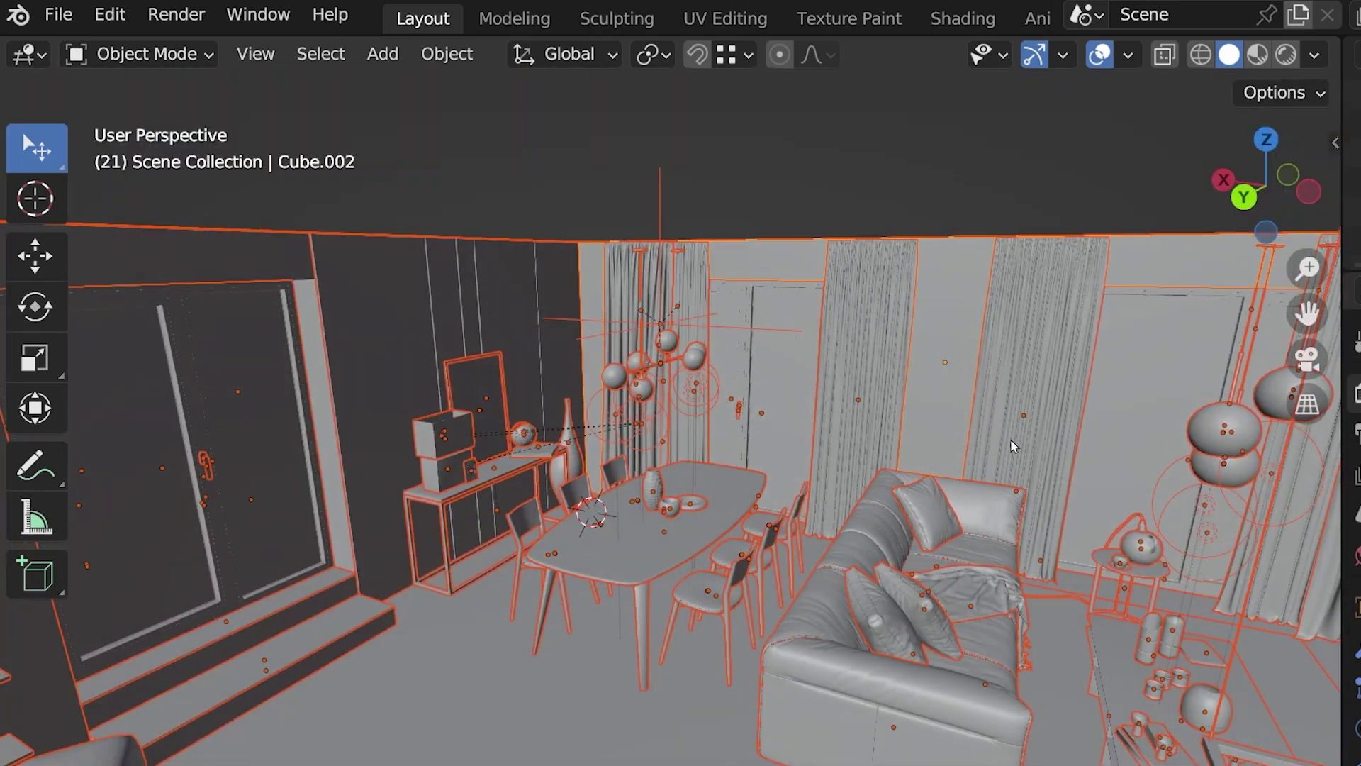
scroll(1011, 452, "up", 3)
scroll(974, 469, "up", 2)
scroll(974, 468, "down", 1)
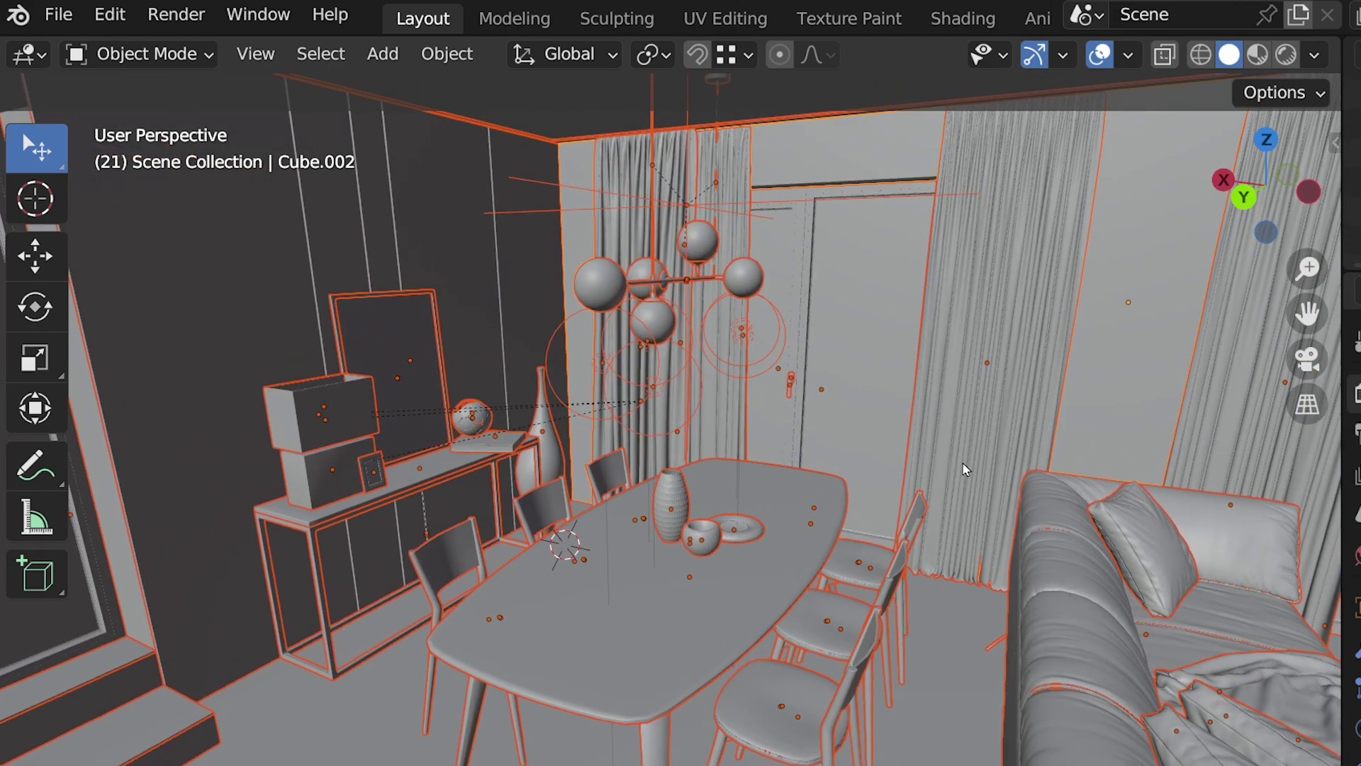
key("alt+a")
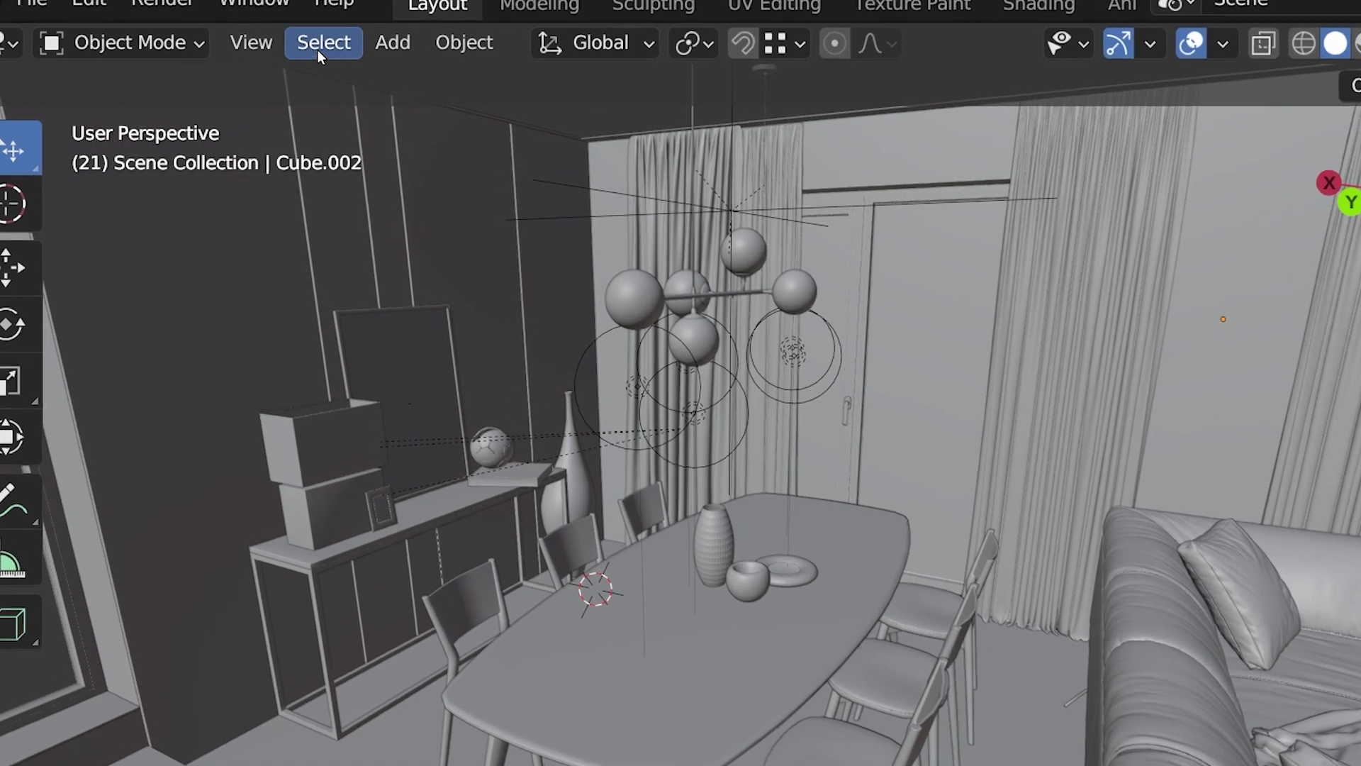
left_click(318, 54)
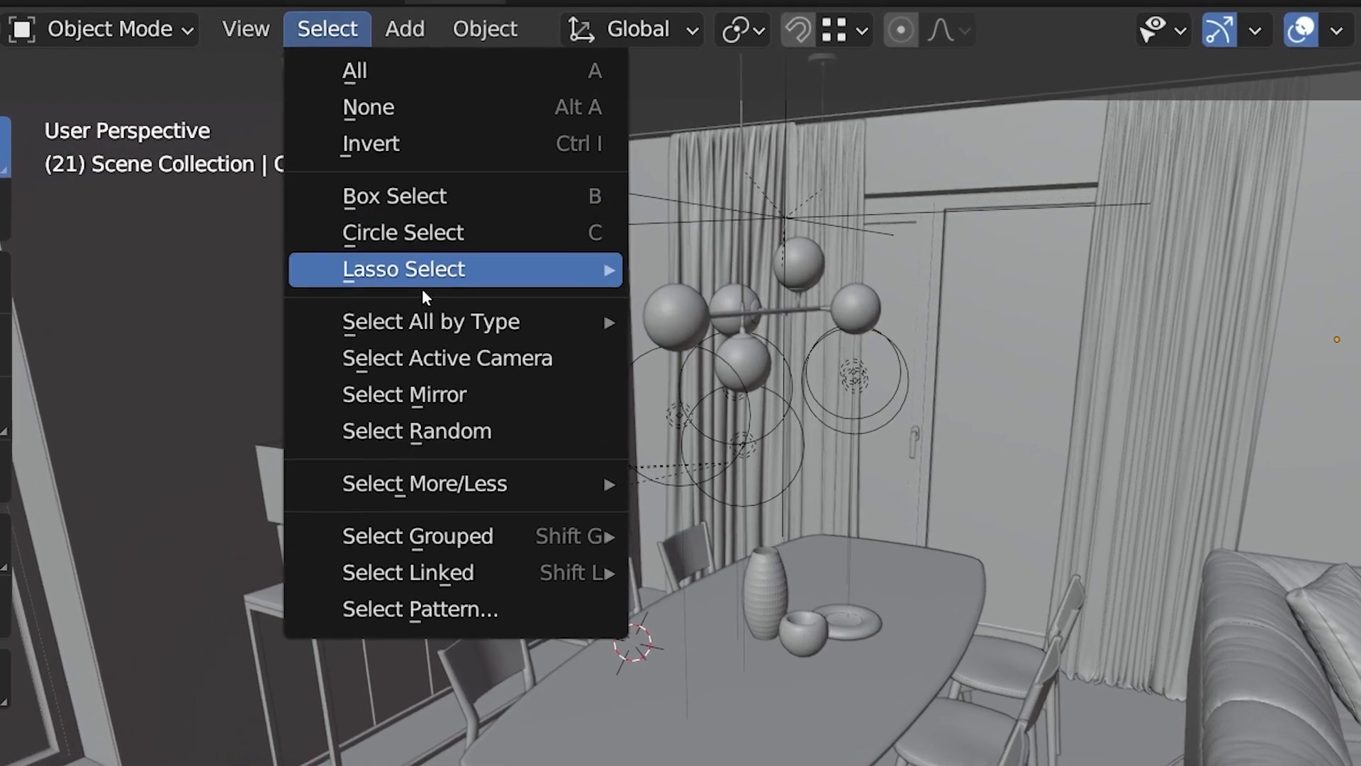
mouse_move(447, 324)
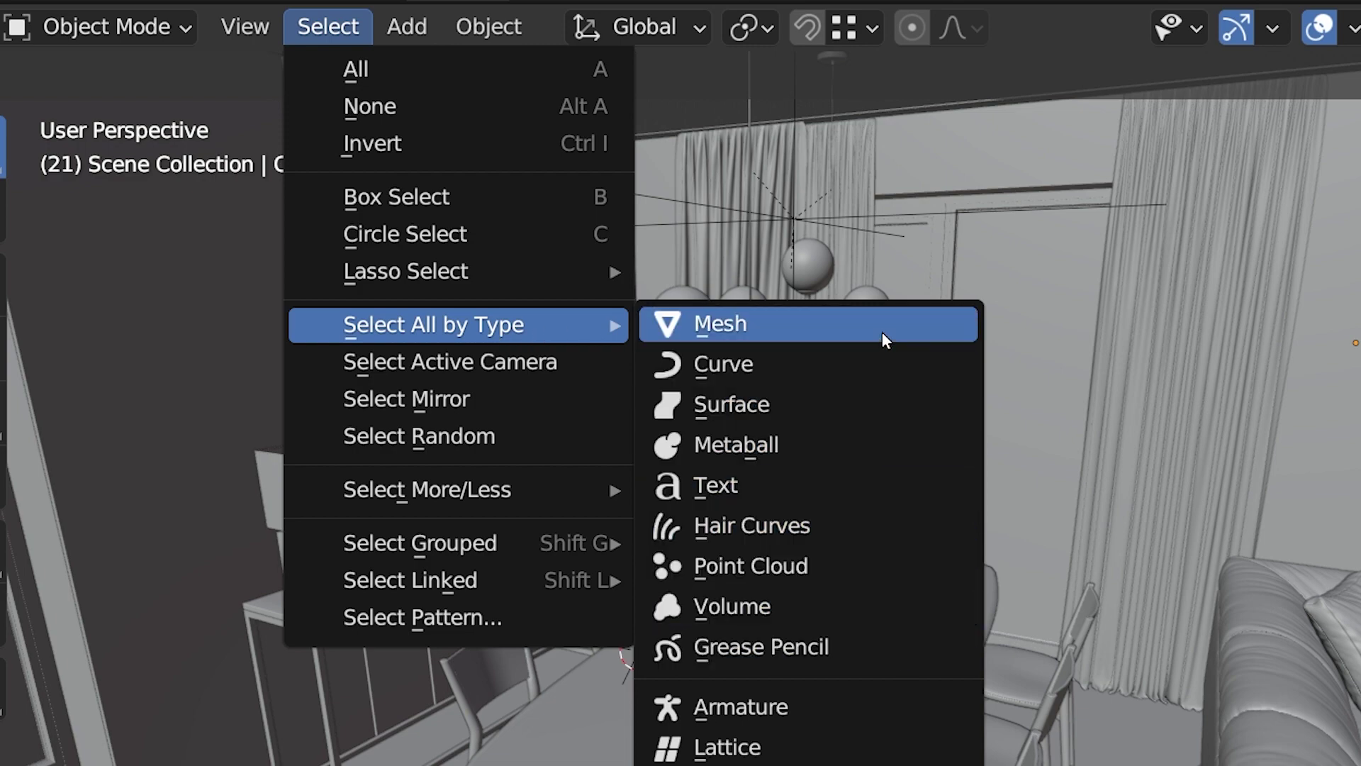
- Select all Mesh objects by type and reveal the operator settings
left_click(882, 332)
middle_click_drag(886, 463, 696, 415)
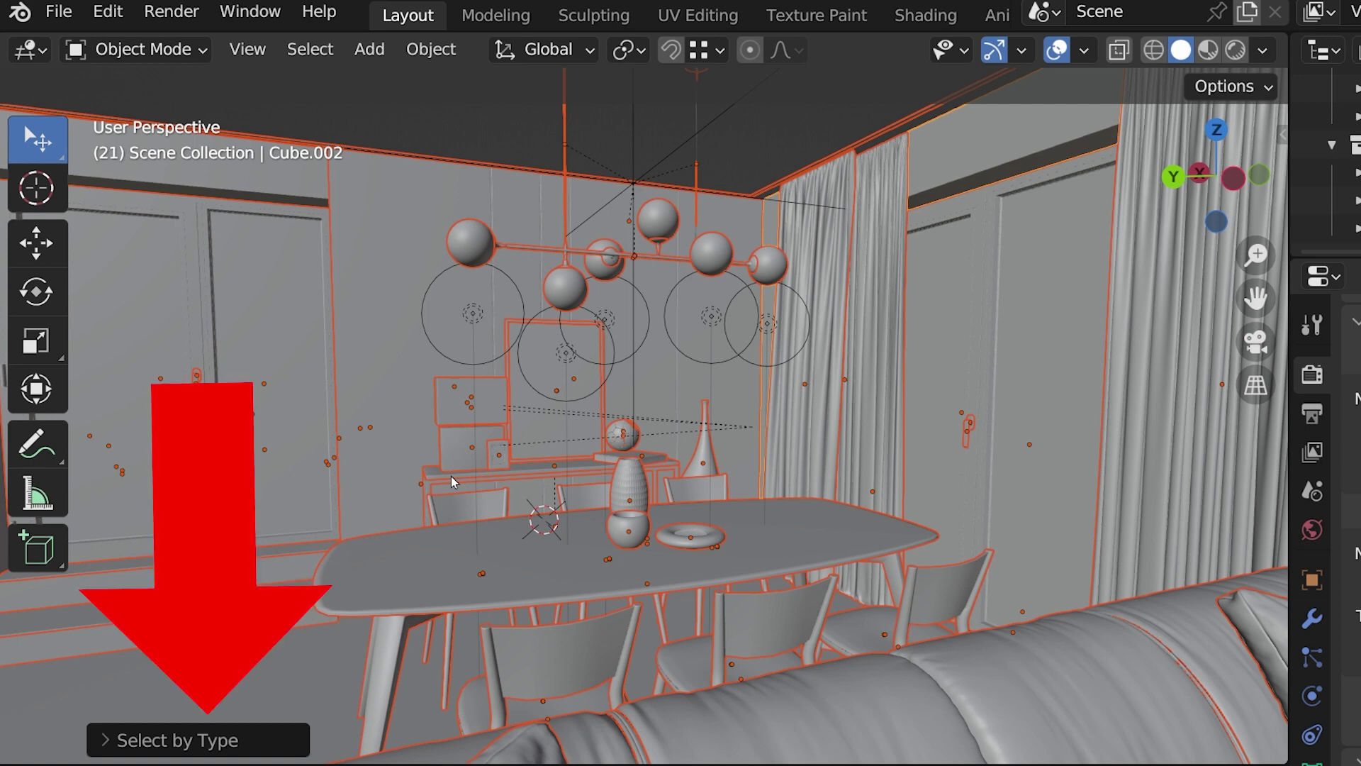
left_click(105, 740)
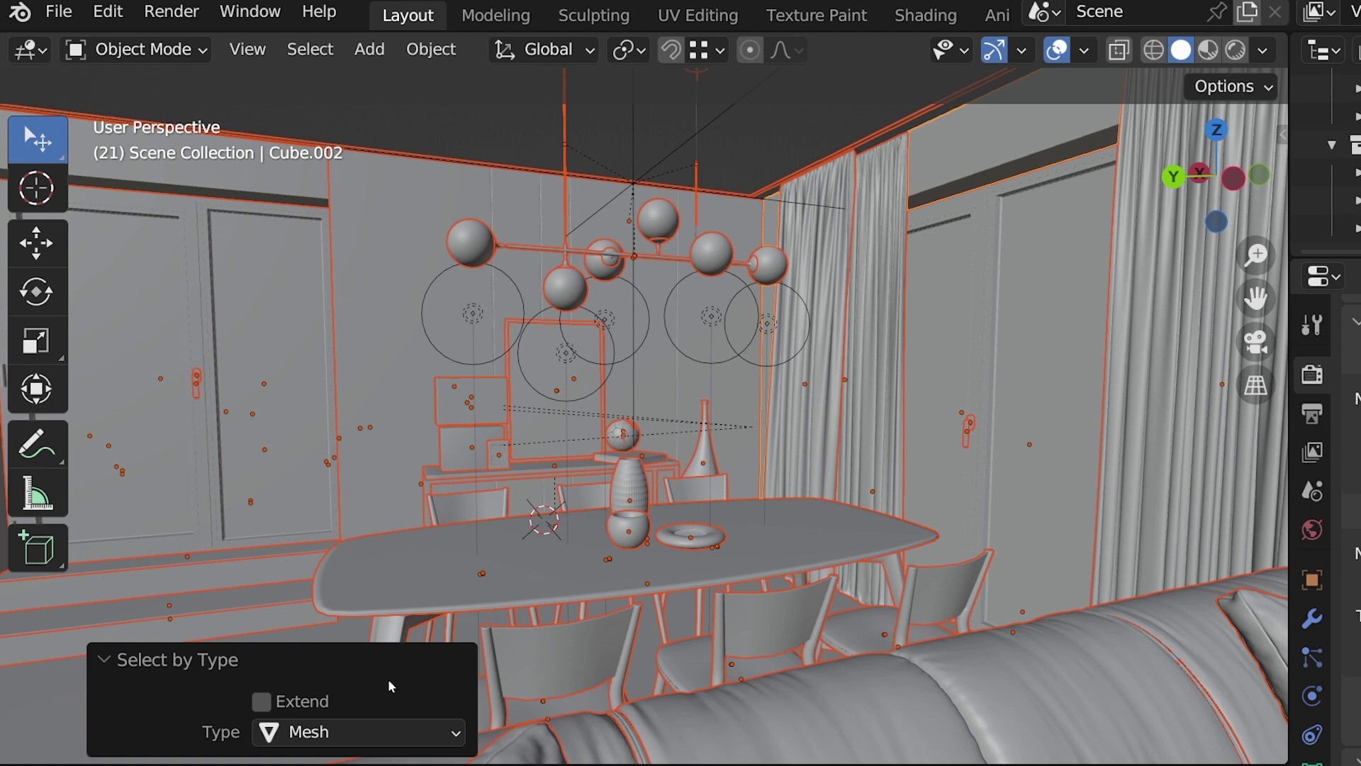
- Select all Light objects by type with Extend ticked so the meshes stay selected
left_click(319, 49)
mouse_move(390, 274)
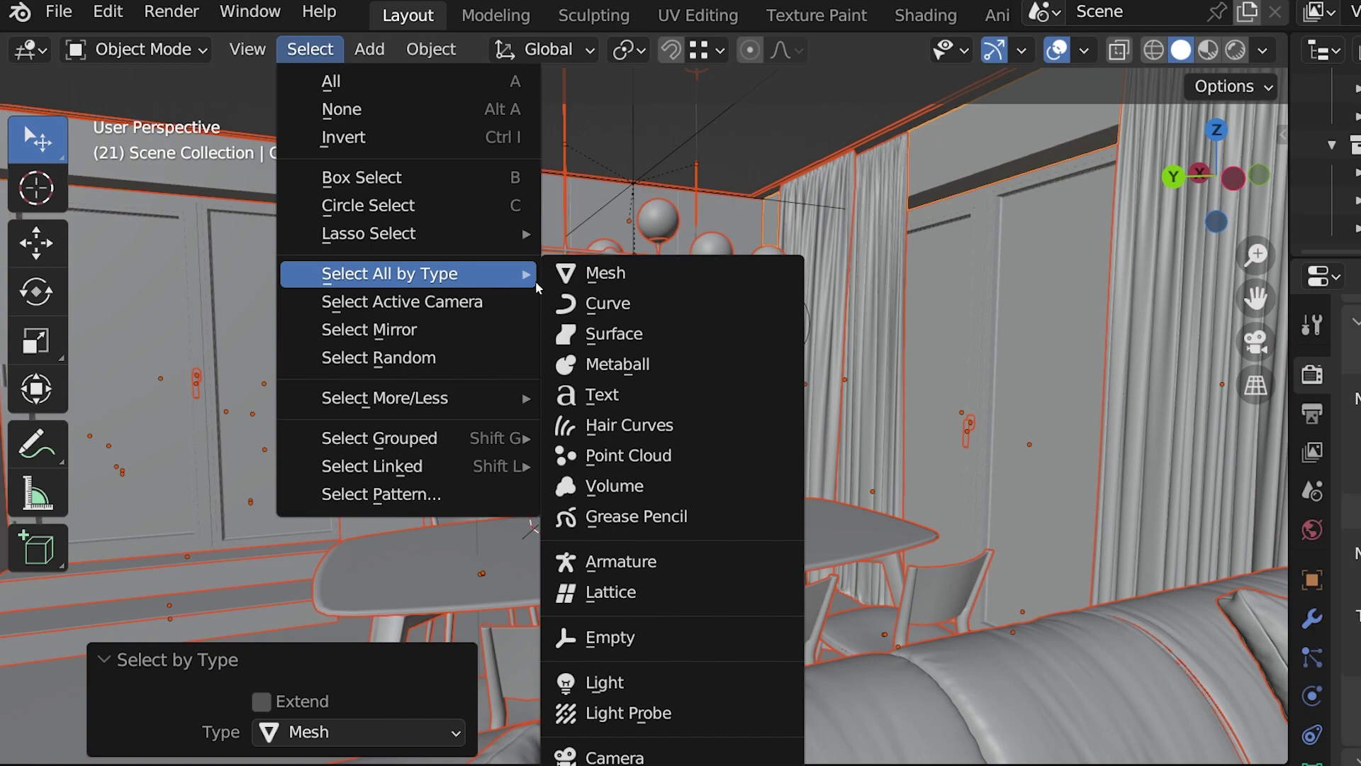
left_click(656, 684)
middle_click_drag(657, 687, 579, 385)
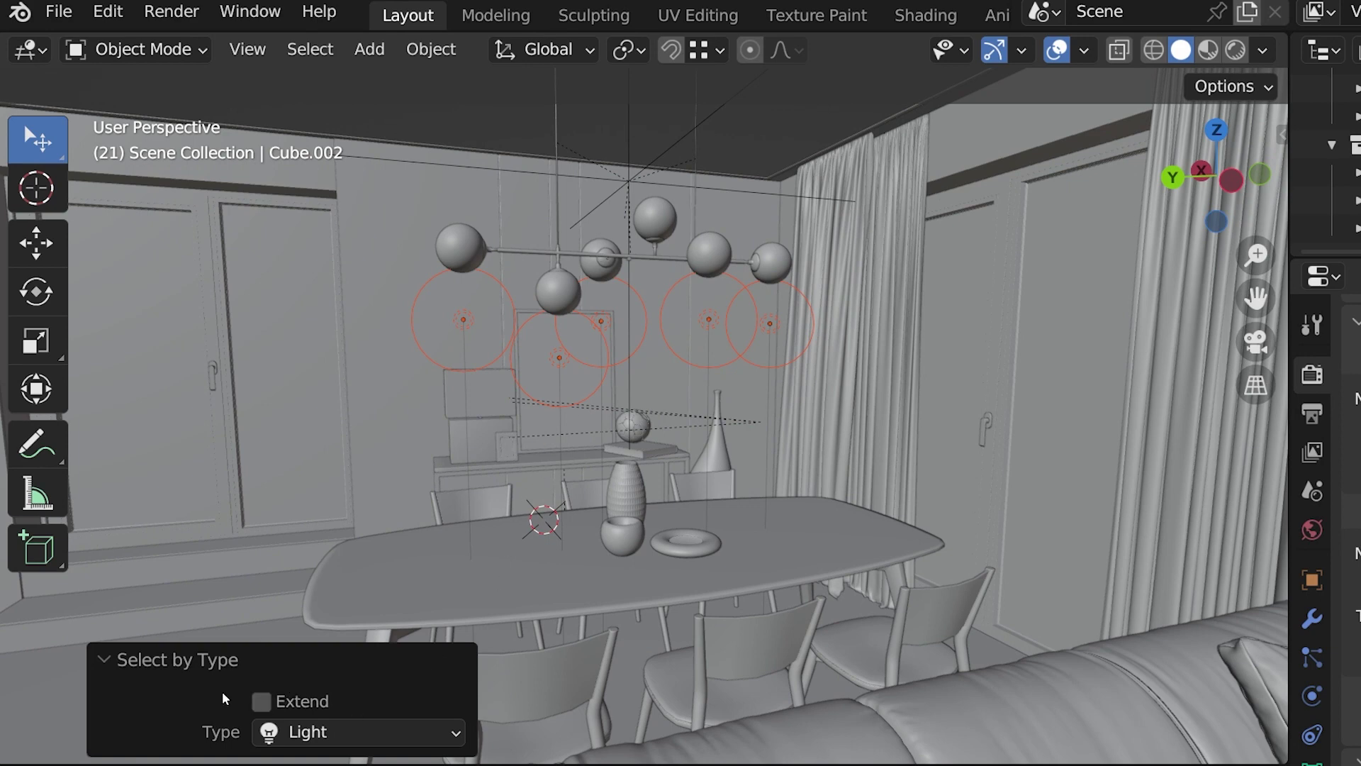
left_click(261, 703)
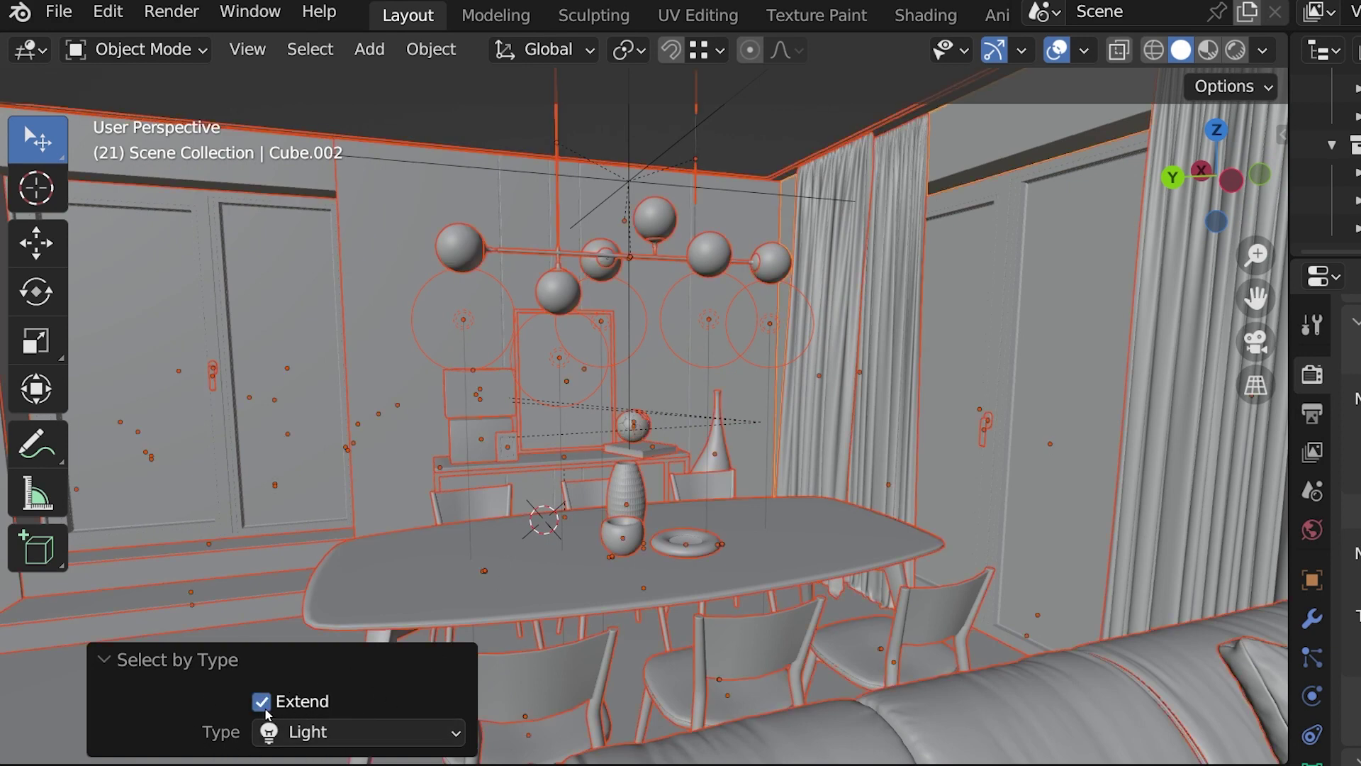
middle_click_drag(612, 476, 630, 467)
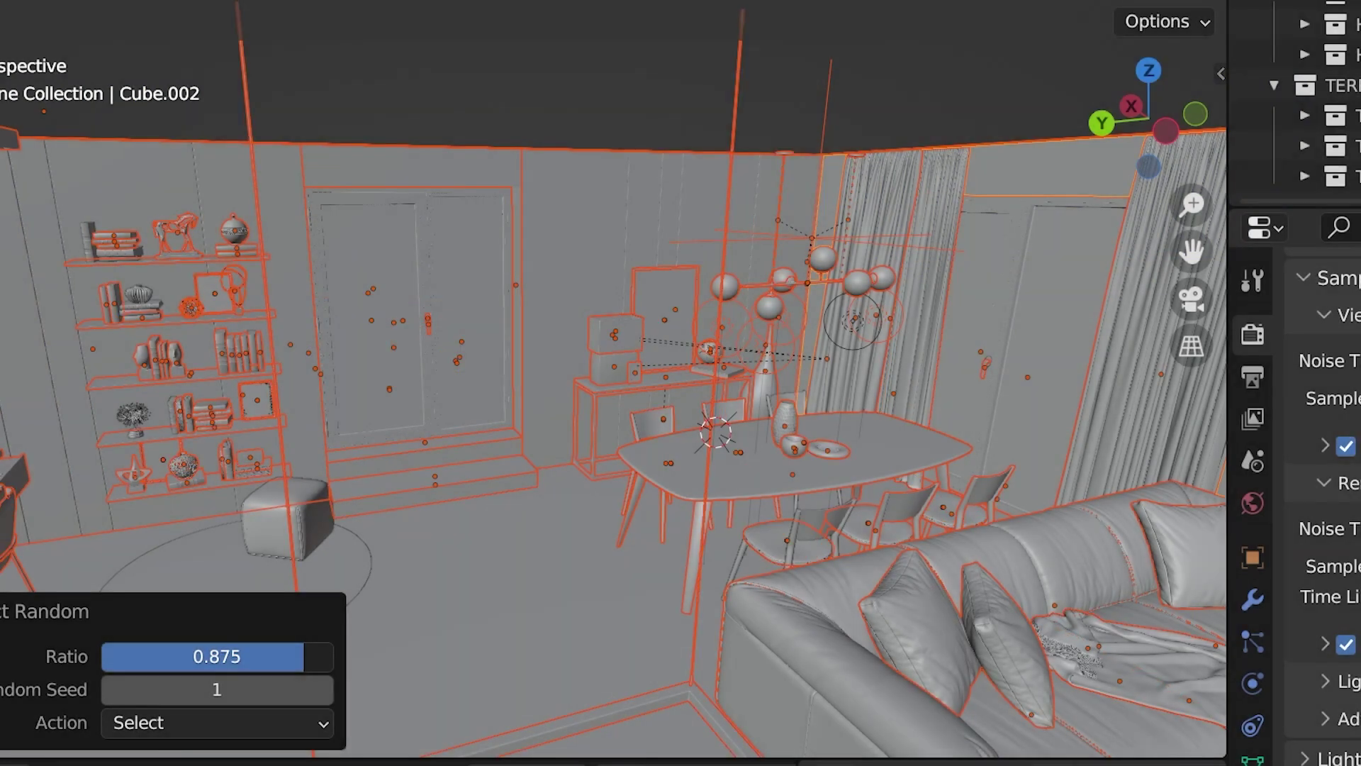
- Lower the Select Random ratio to about 0.22 and step through several random seeds
left_click_drag(306, 656, 152, 656)
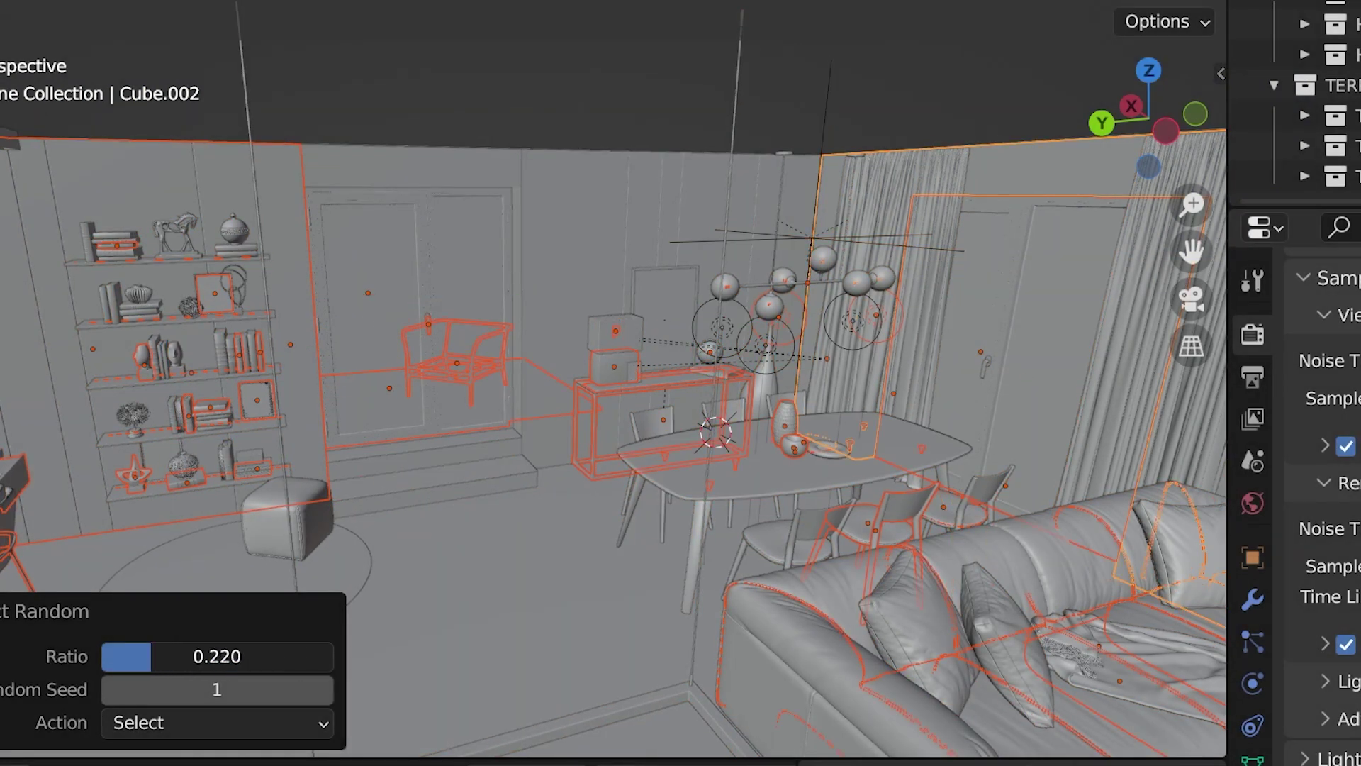
mouse_move(217, 689)
left_click(322, 691)
left_click(322, 690)
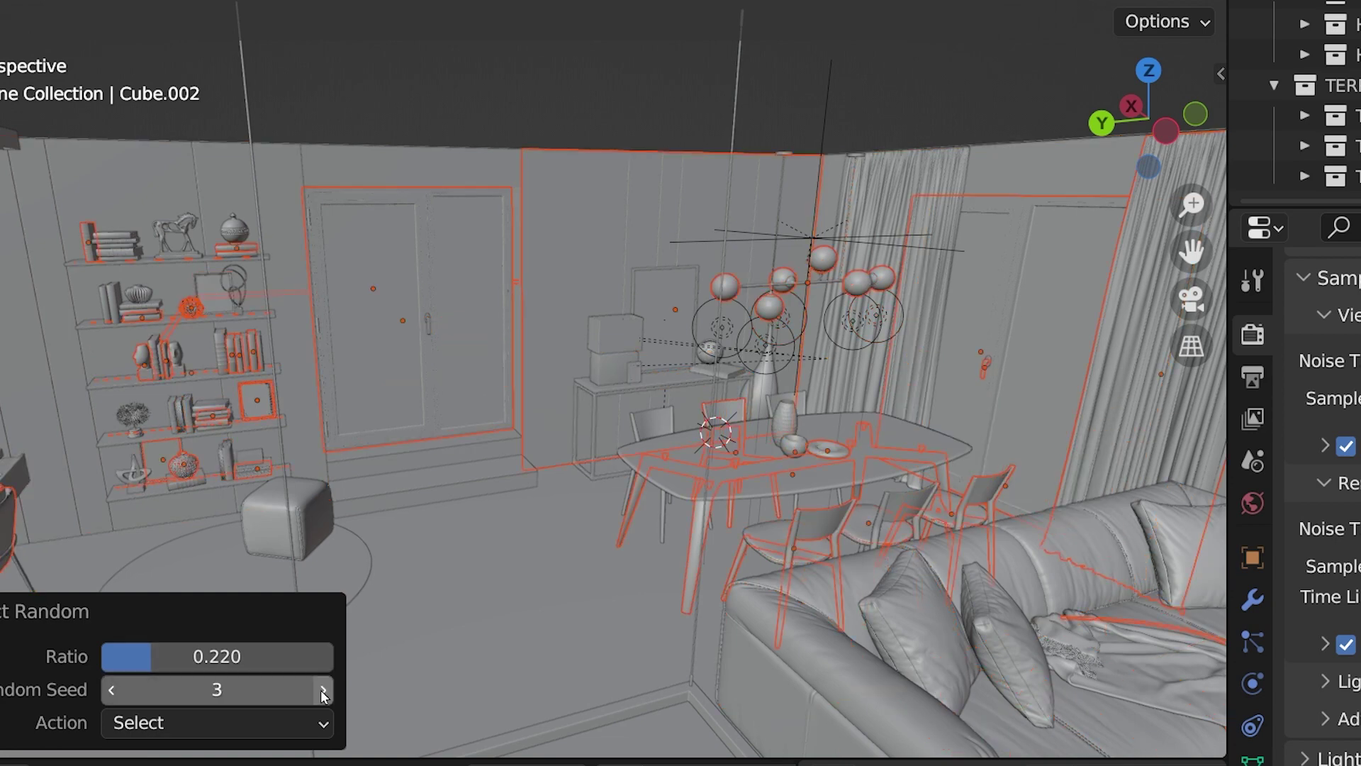
left_click(323, 690)
left_click(322, 691)
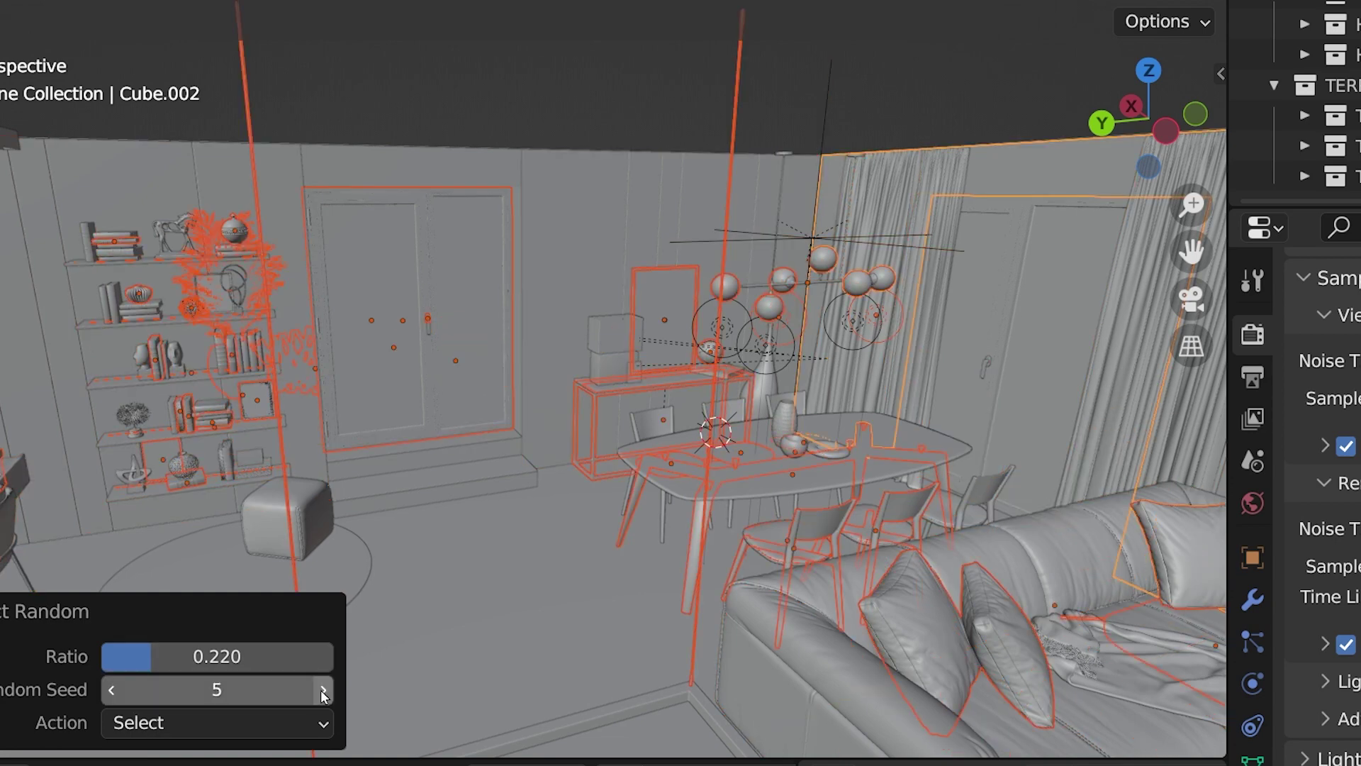
left_click(323, 691)
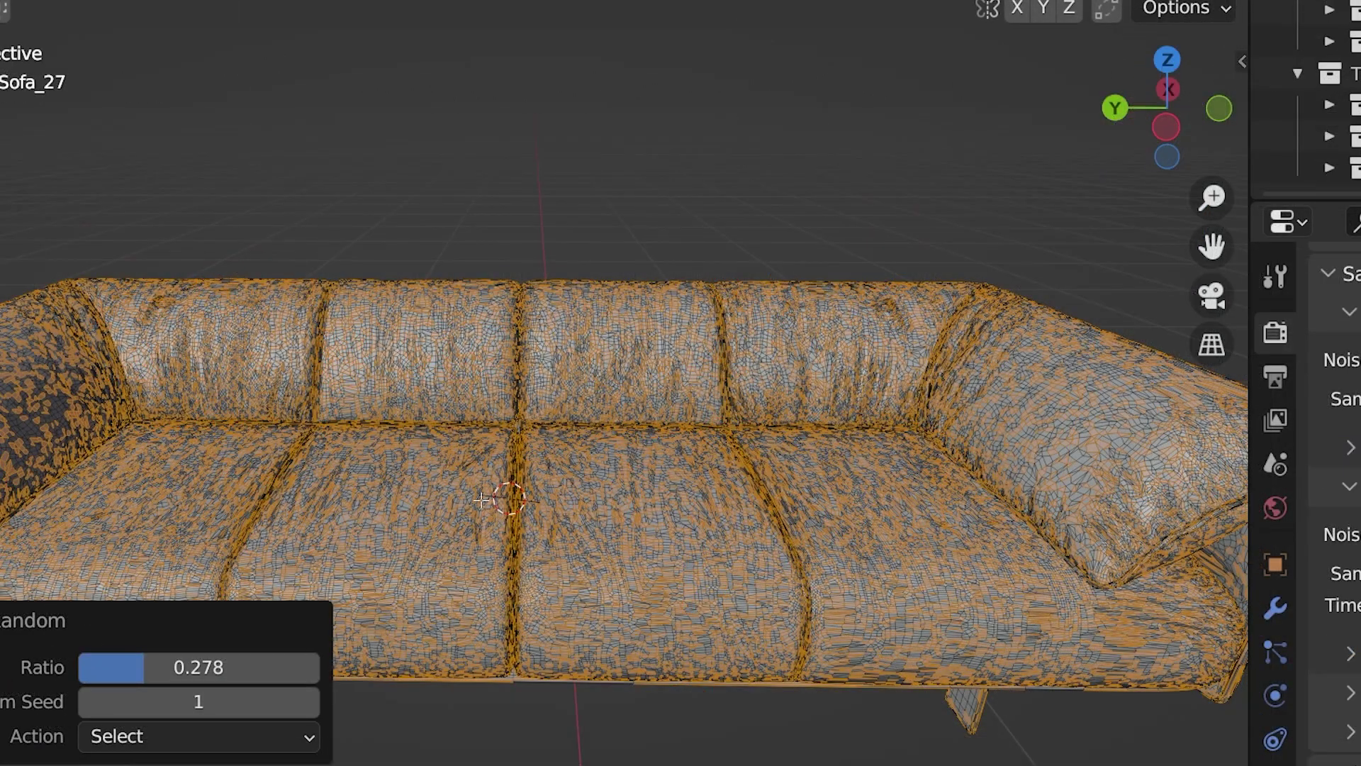
scroll(482, 500, "up", 2)
scroll(482, 501, "up", 2)
scroll(482, 500, "up", 2)
middle_click_drag(482, 501, 581, 515)
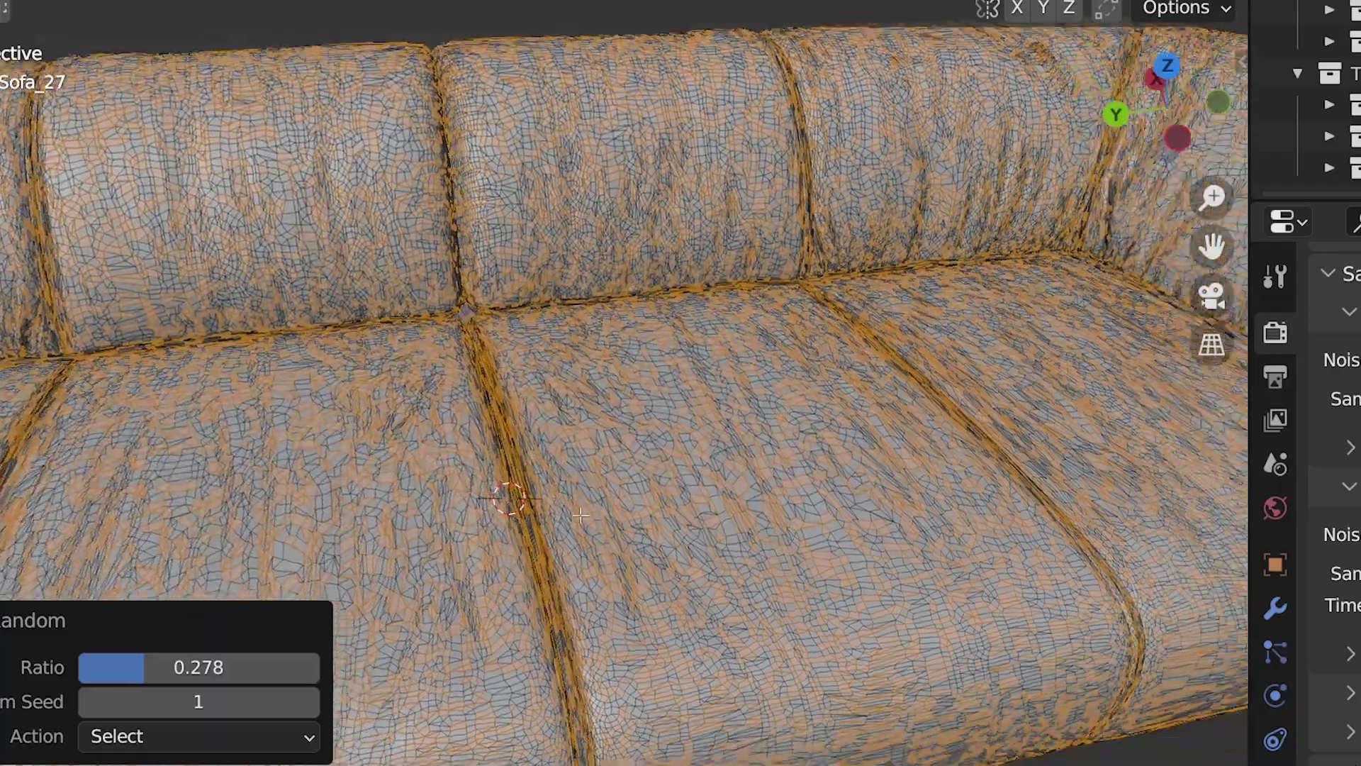
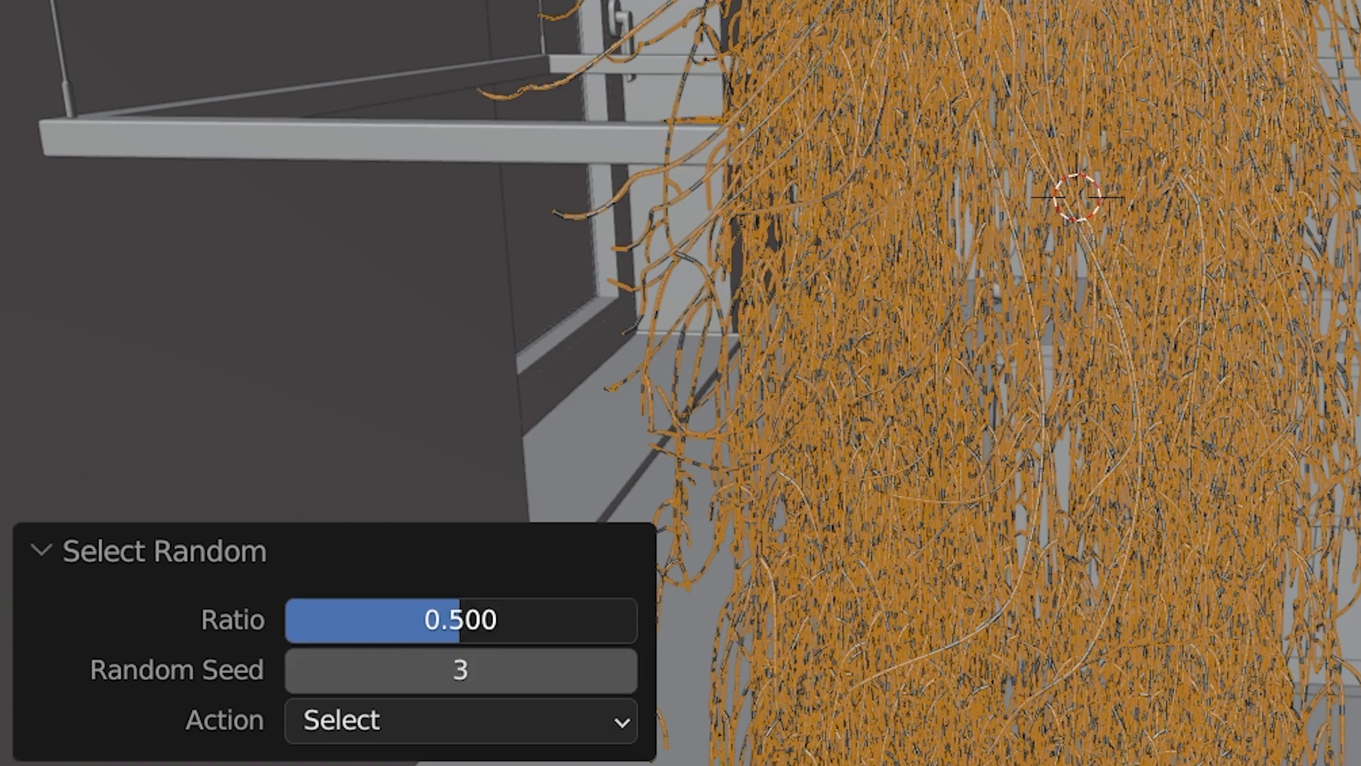
- Set the Select Random ratio to 0.169 and reshuffle the seed several times to re-randomize the strands
mouse_move(460, 620)
left_mouse_down()
mouse_move(642, 628)
mouse_move(358, 626)
left_mouse_up()
scroll(723, 639, "up", 3)
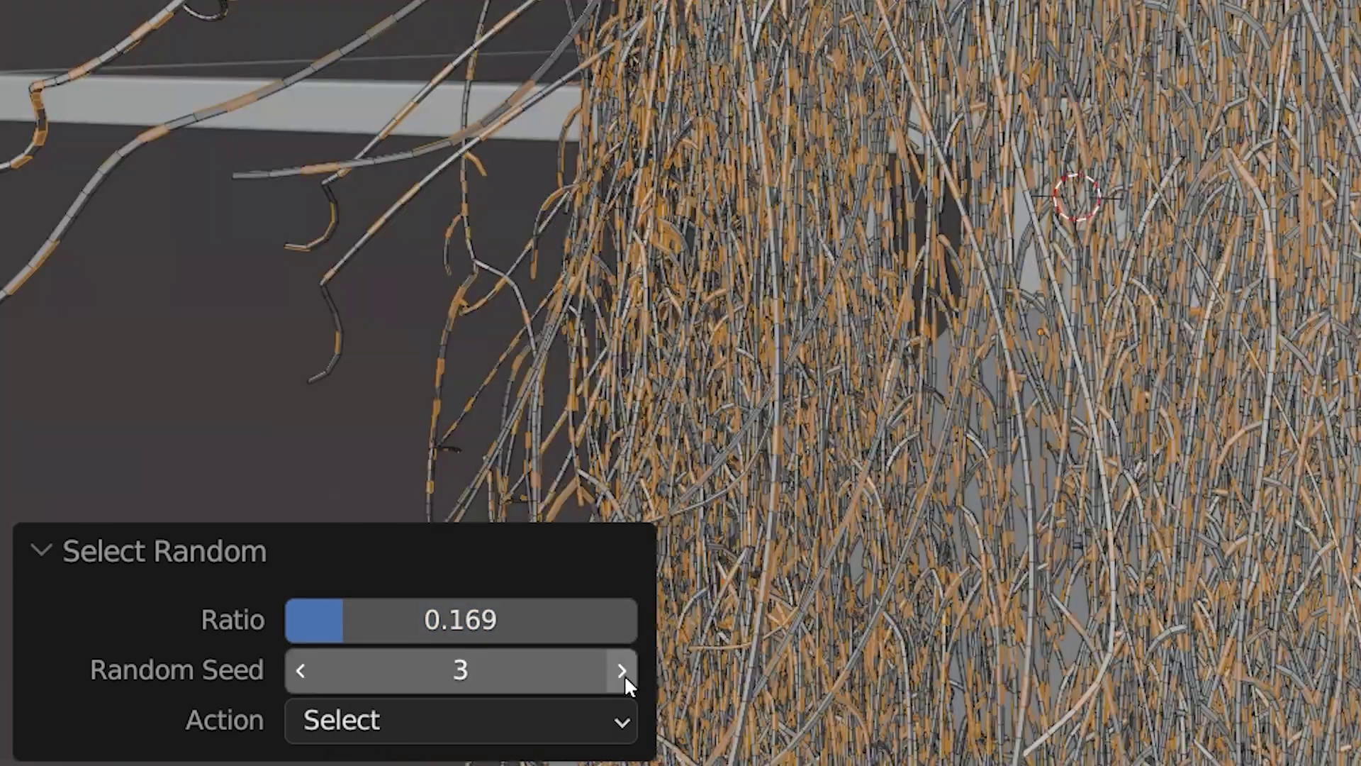
left_click(622, 672)
left_click(622, 670)
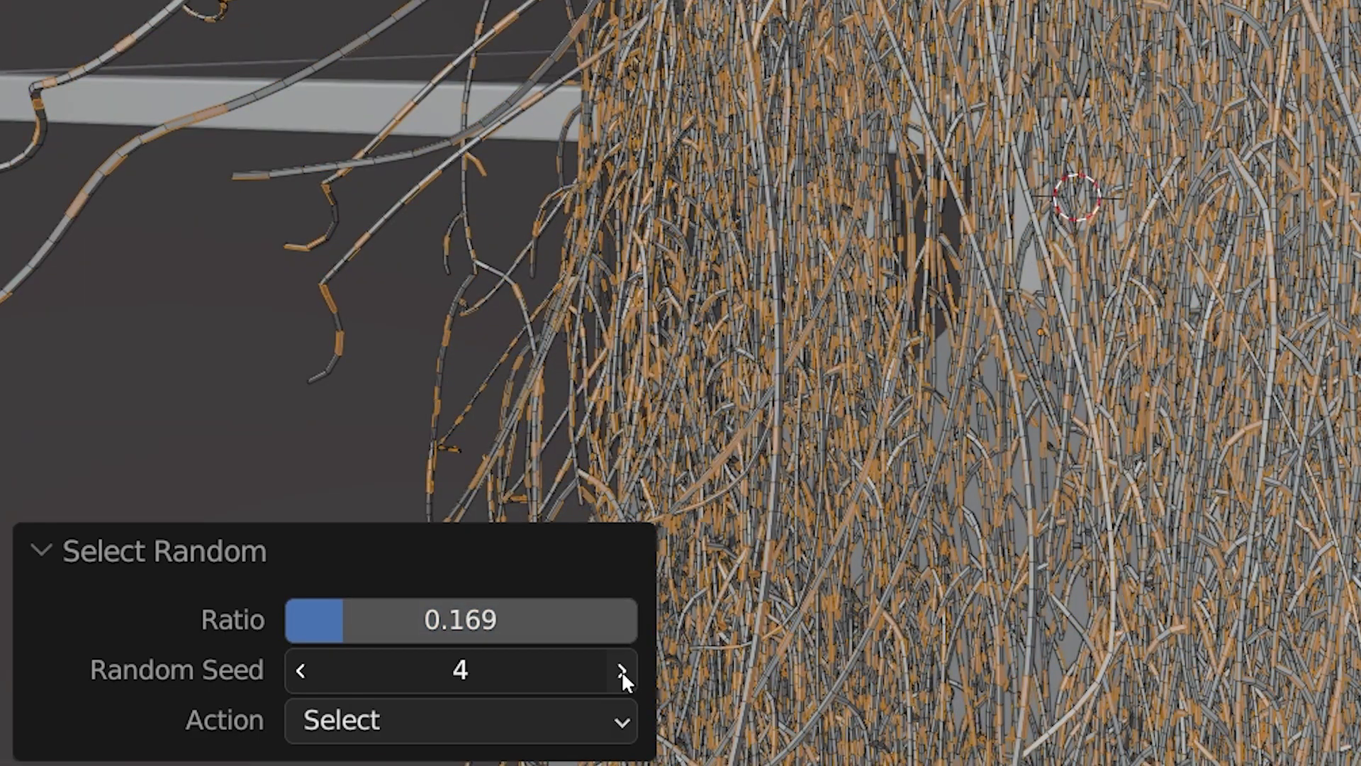
left_click(622, 670)
left_click(622, 670)
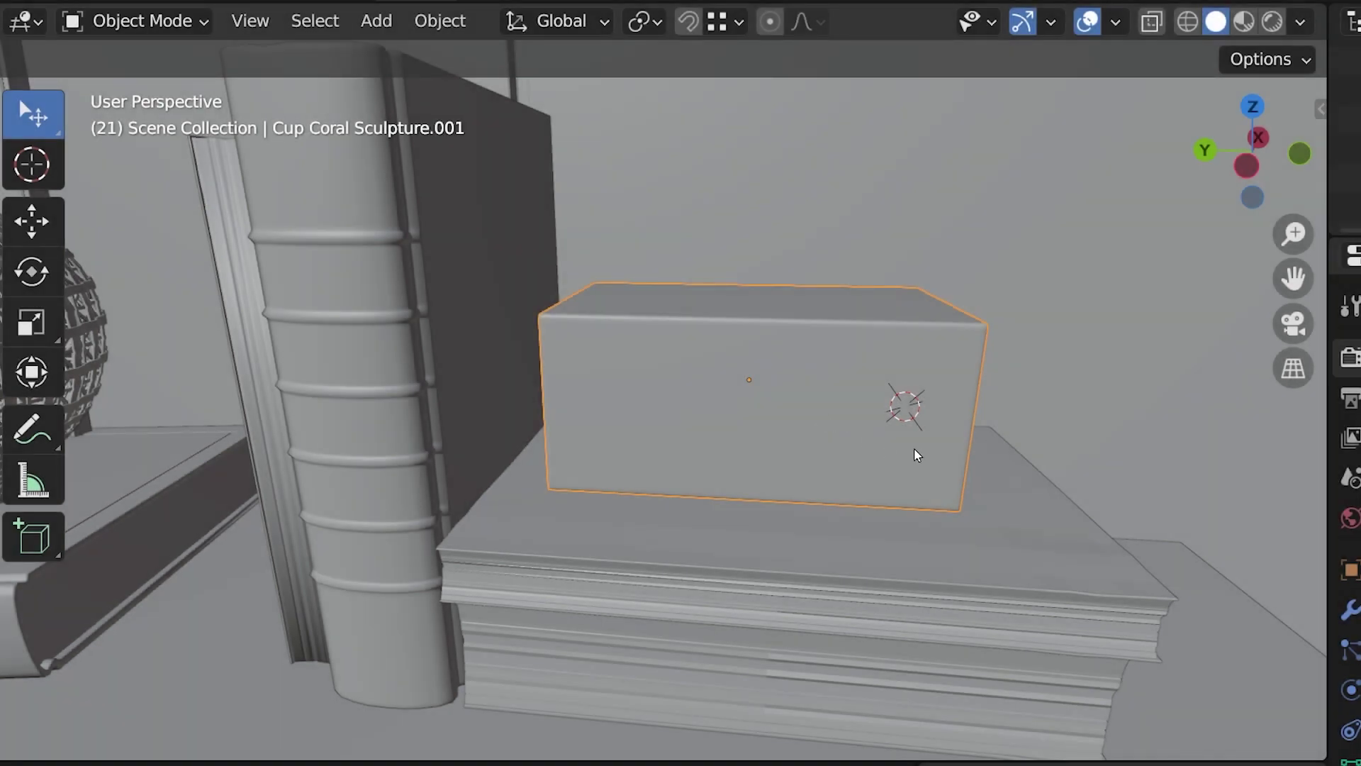
- Edit the box in face mode, select all and apply Checker Deselect to its faces
key("Tab")
key("a")
left_click(290, 24)
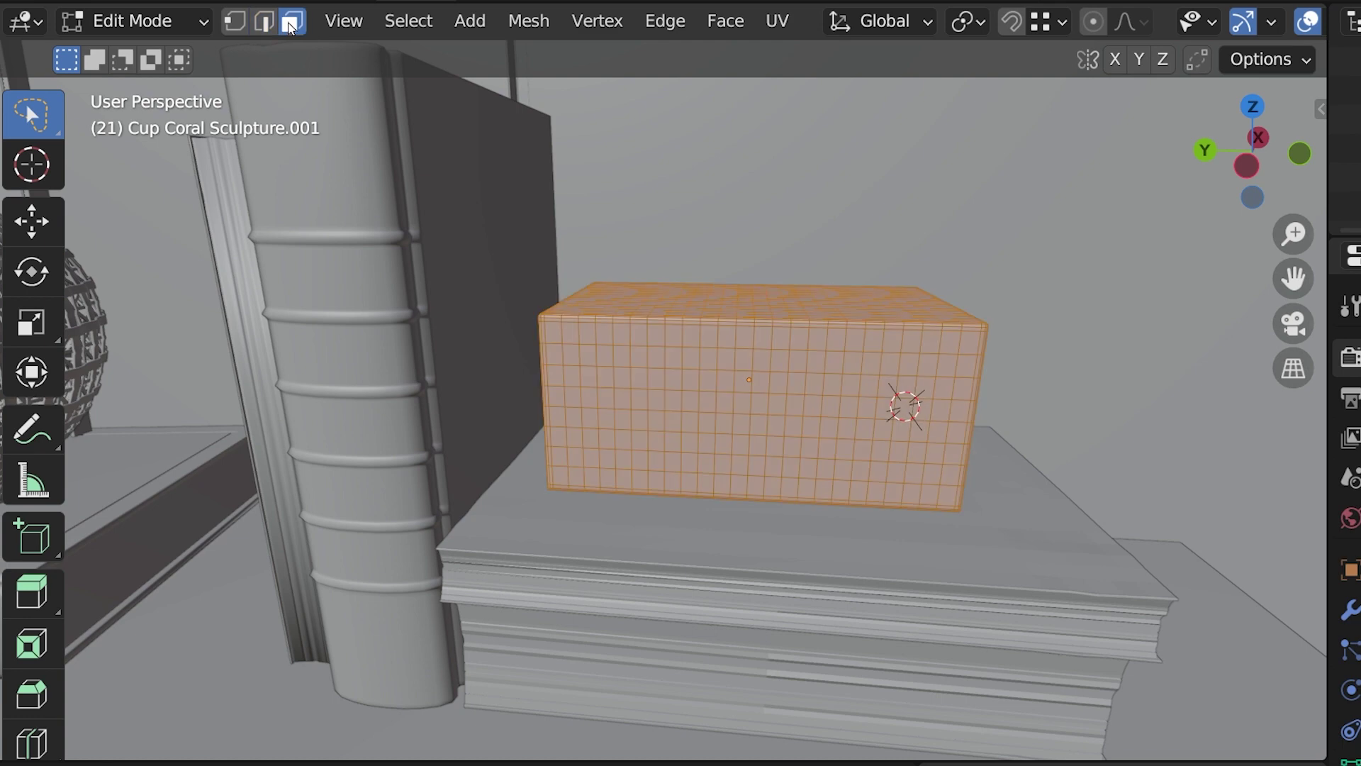
left_click(408, 22)
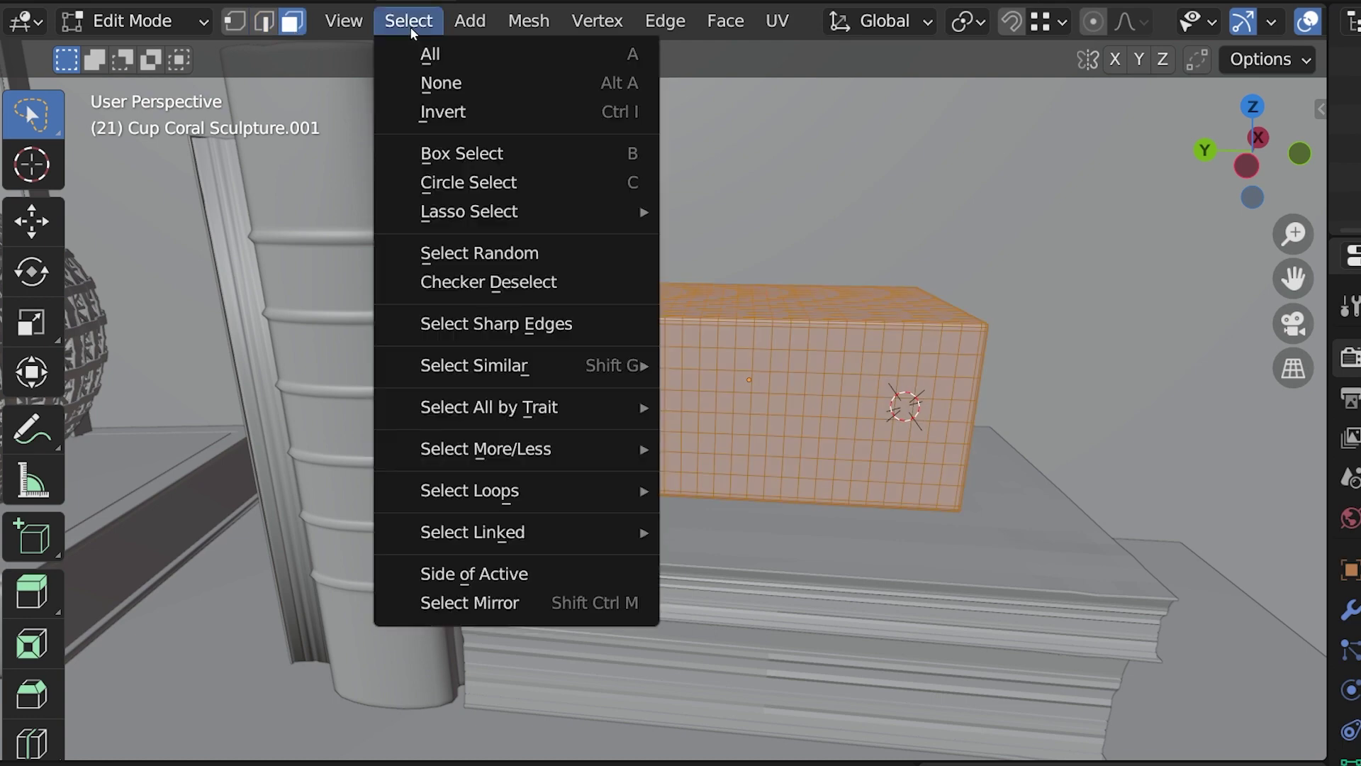
left_click(552, 285)
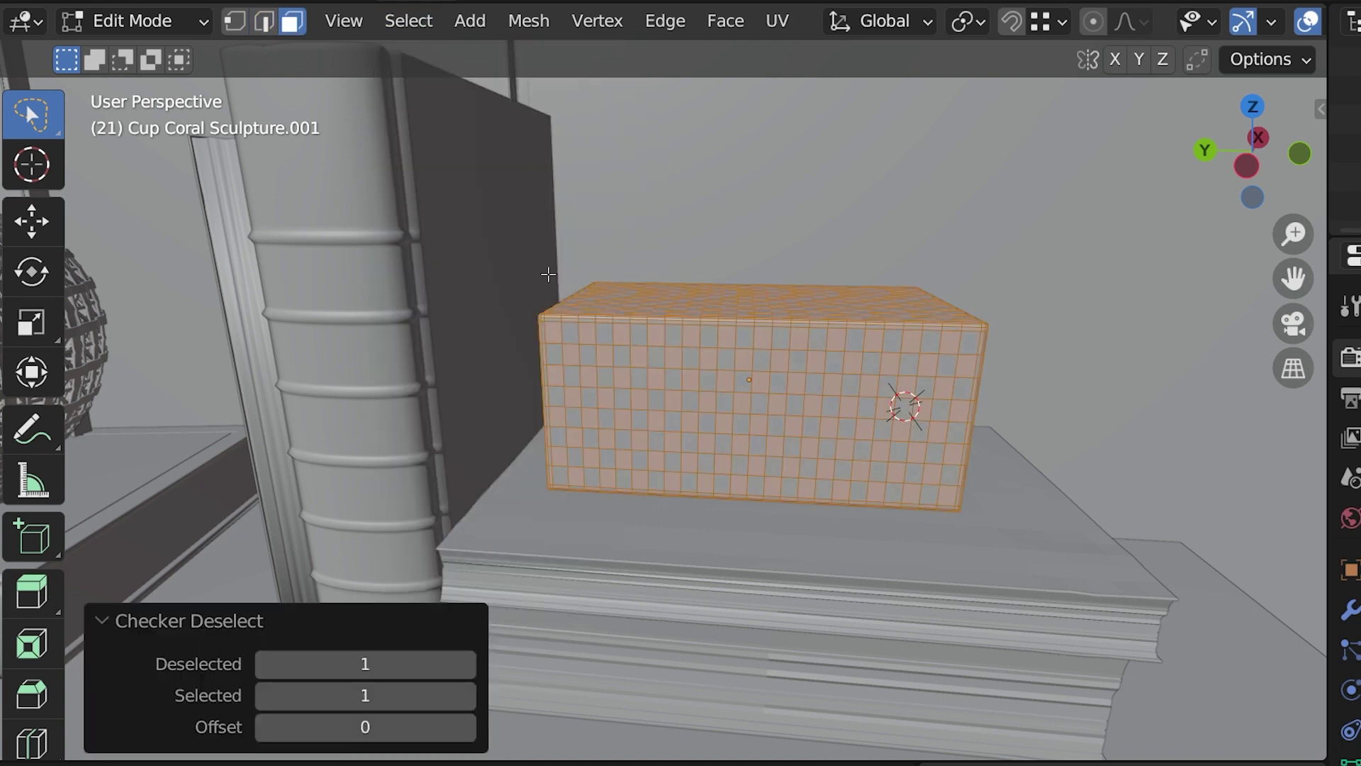
key("KP_Decimal")
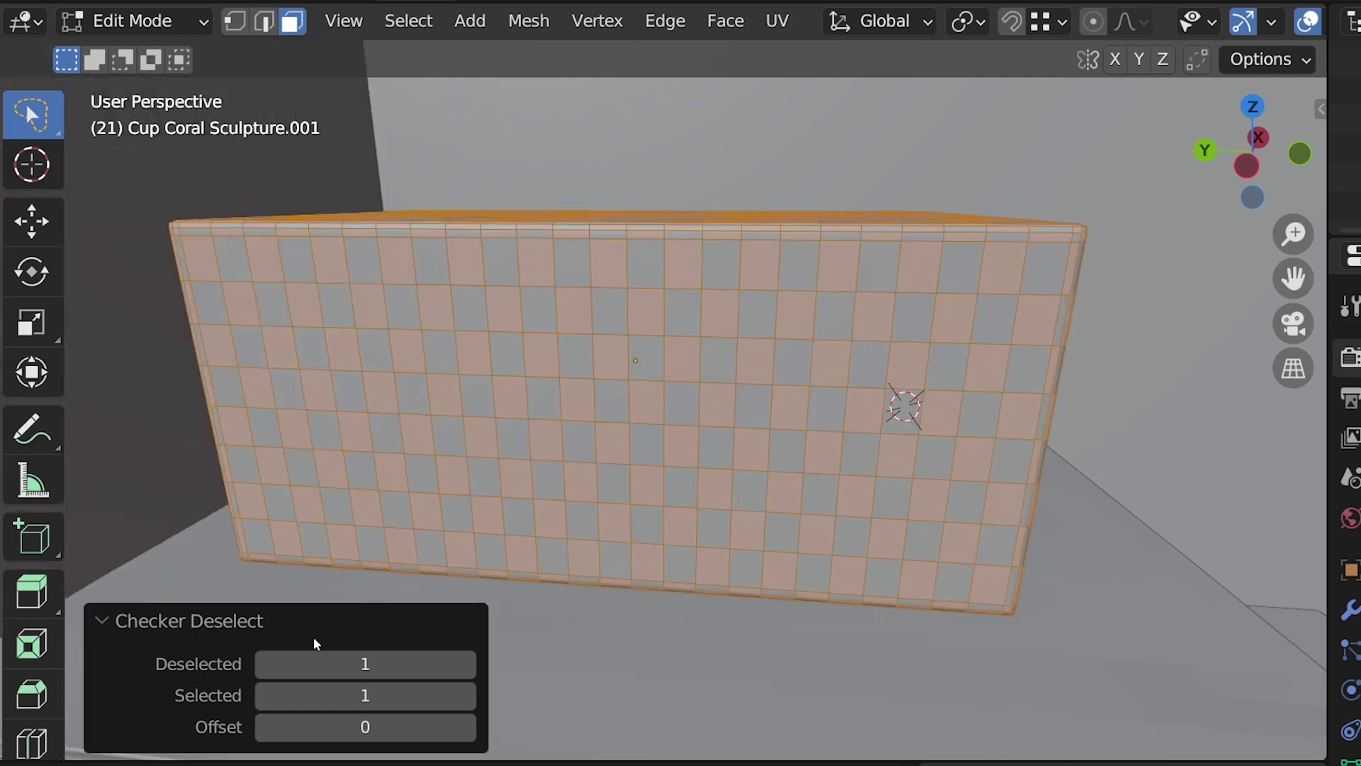
- Set the checker pattern to Deselected 4 and Selected 4, then select all on the cylinder
left_click(468, 665)
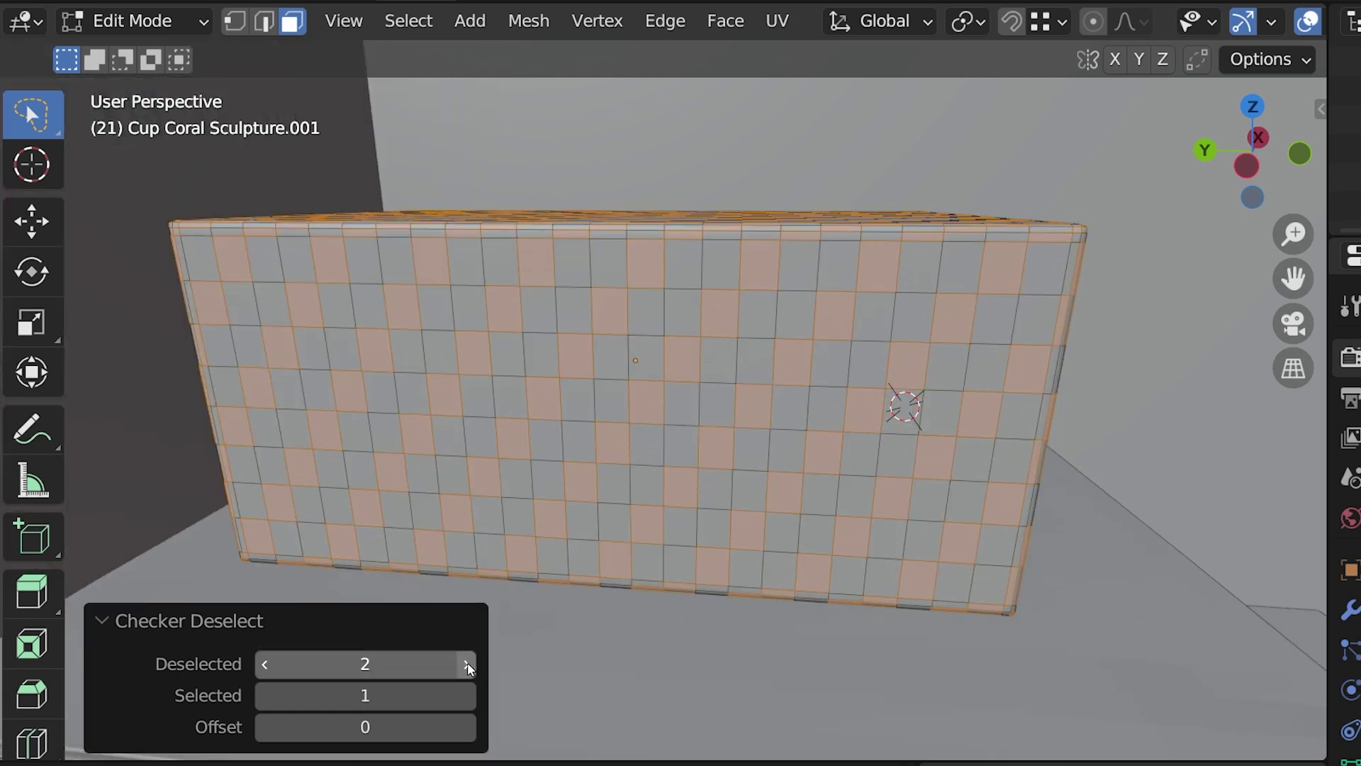
left_click(469, 665)
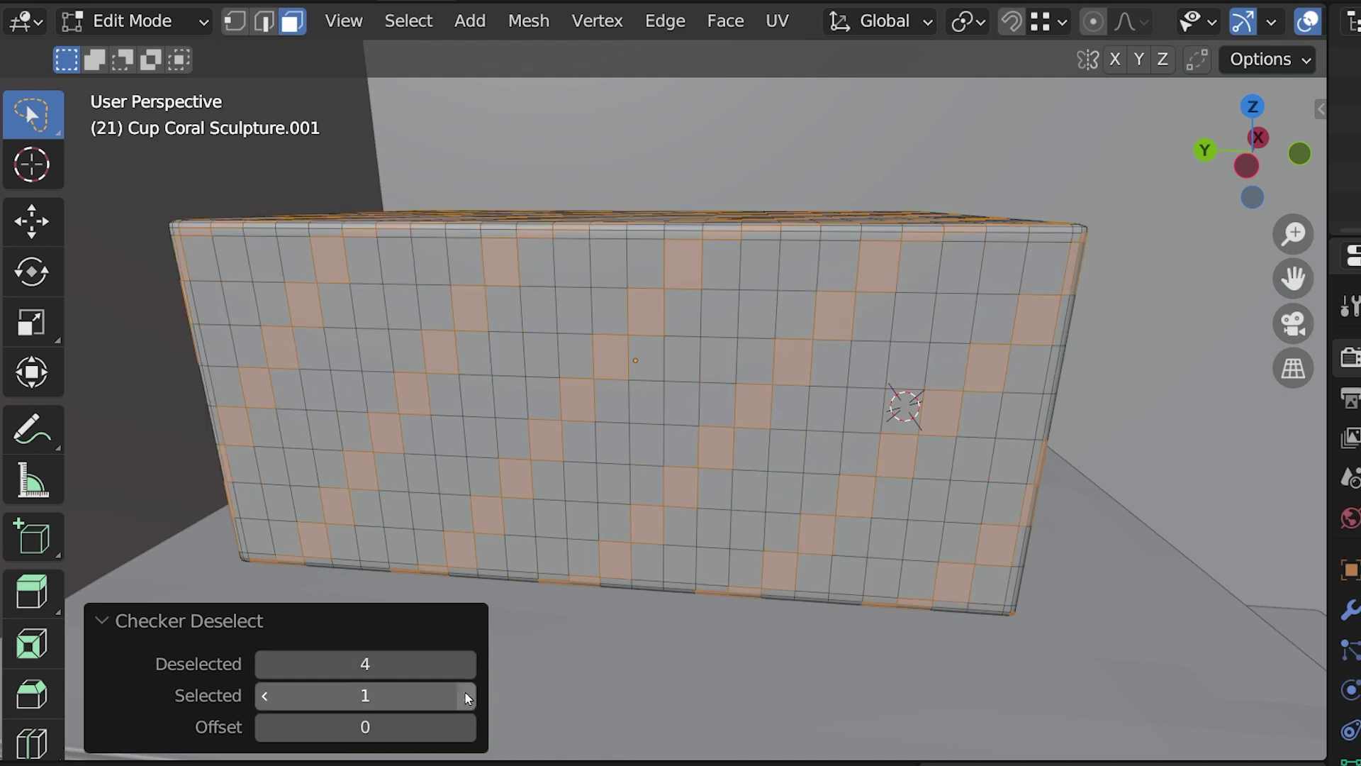
left_click(467, 696)
left_click(466, 696)
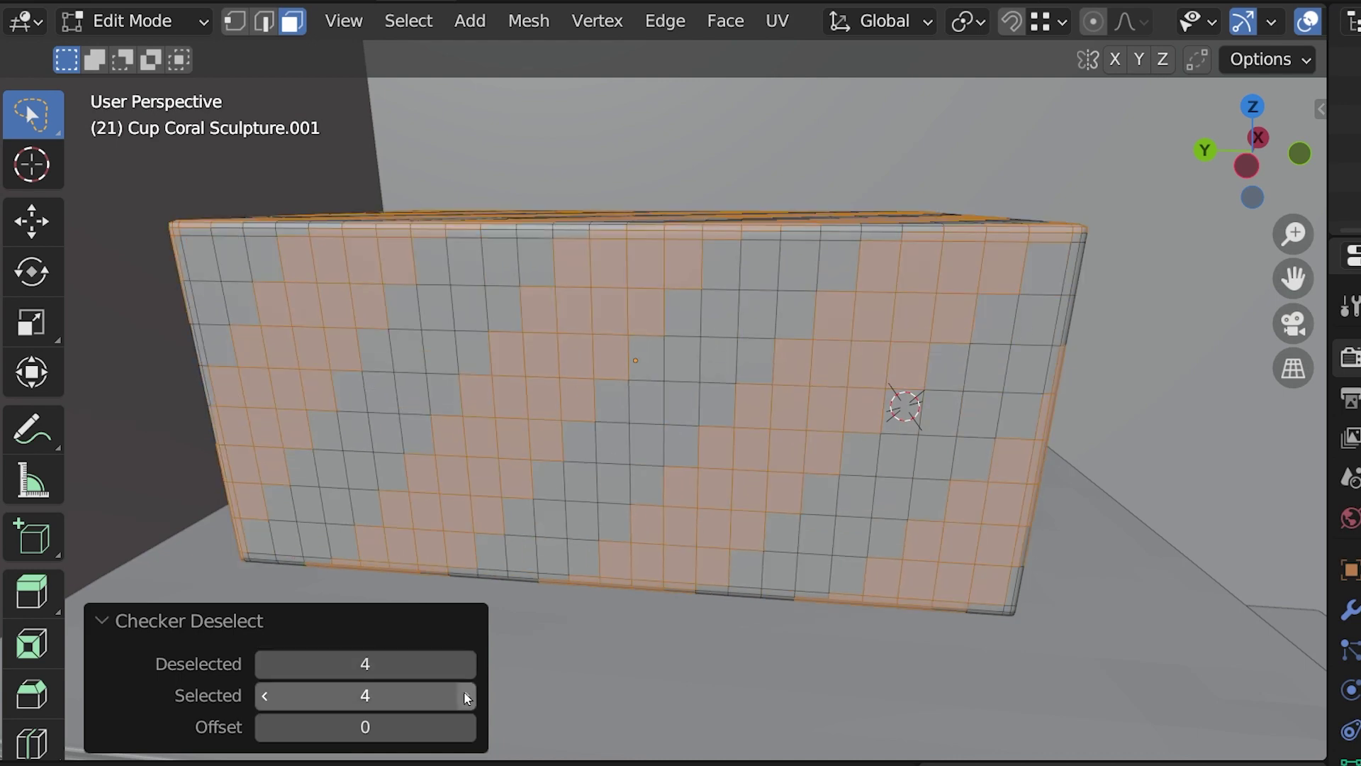
mouse_move(880, 346)
middle_mouse_down()
mouse_move(832, 399)
mouse_move(865, 399)
middle_mouse_up()
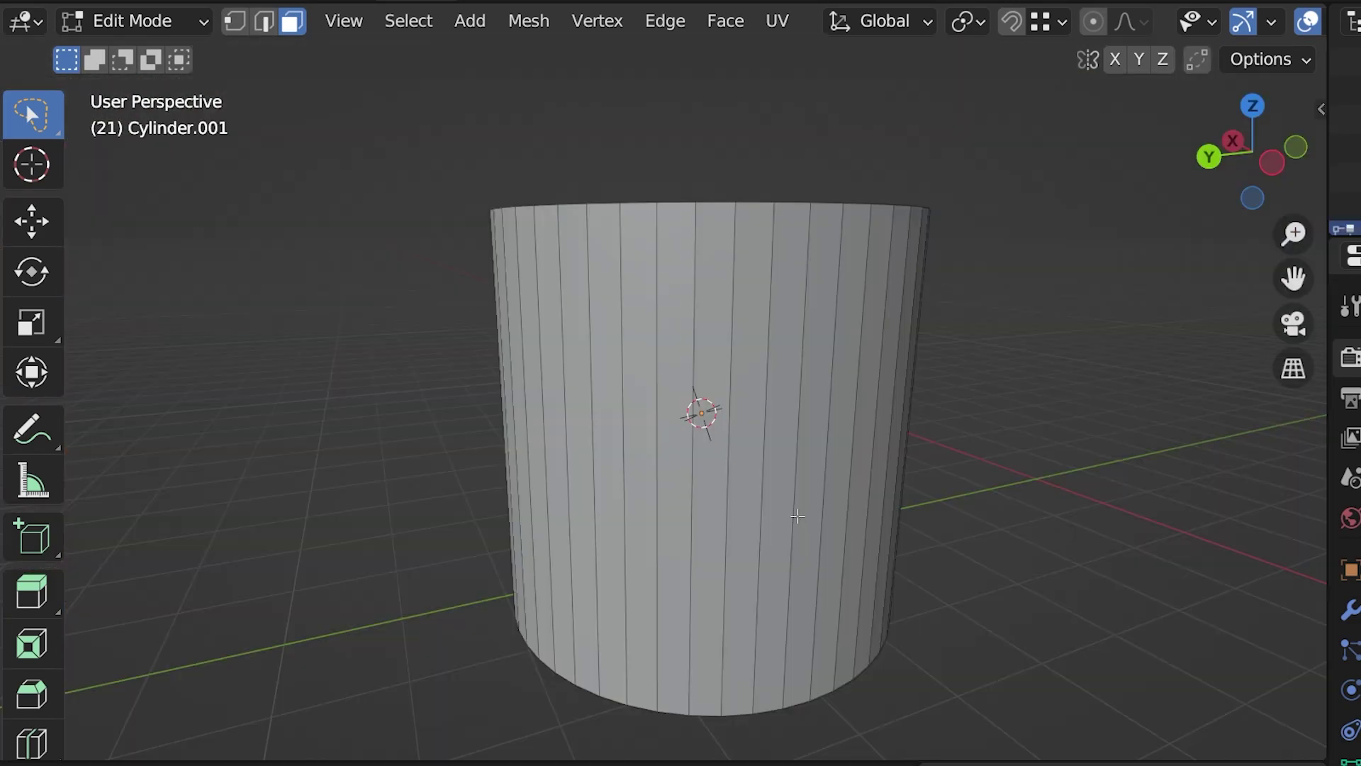
key("a")
left_click(409, 20)
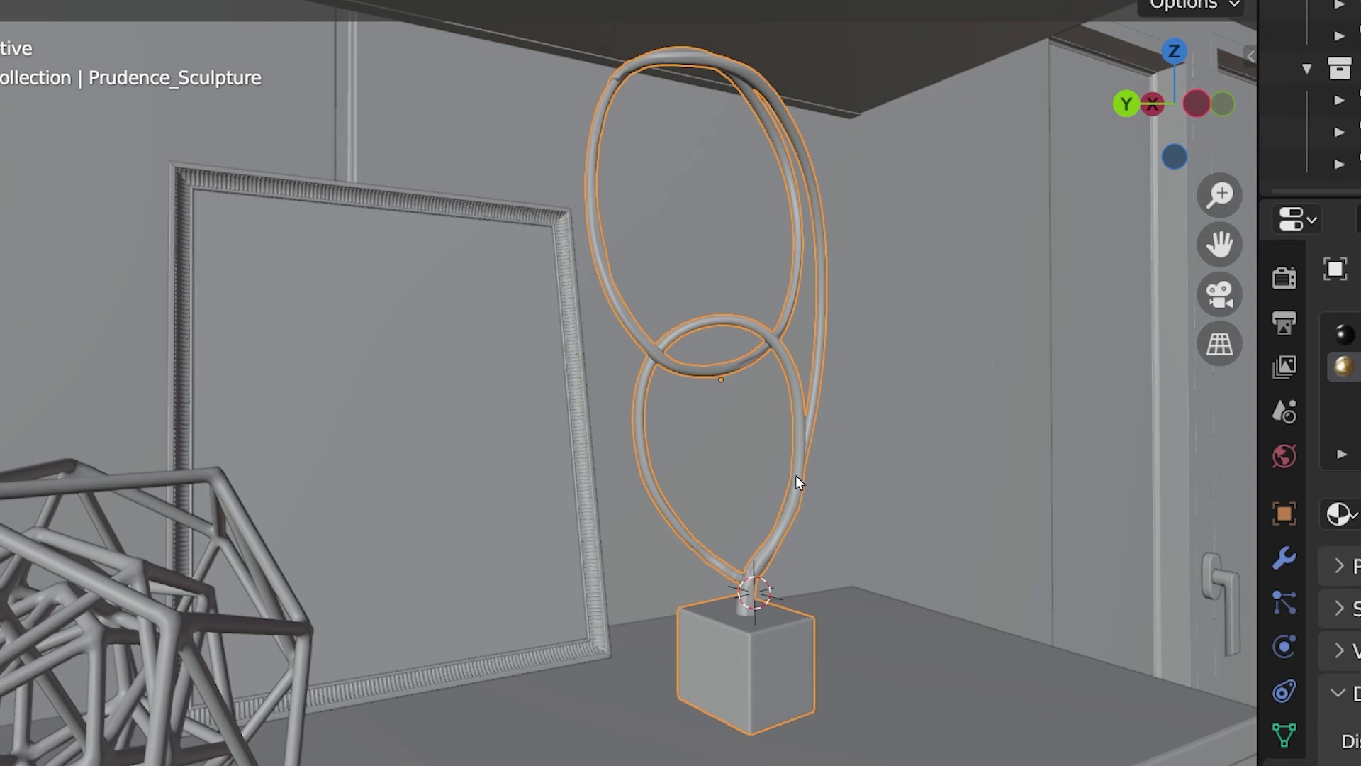
- In Edit Mode, use L to pick the connected wire sculpture and its cube base as linked geometry
key("Tab")
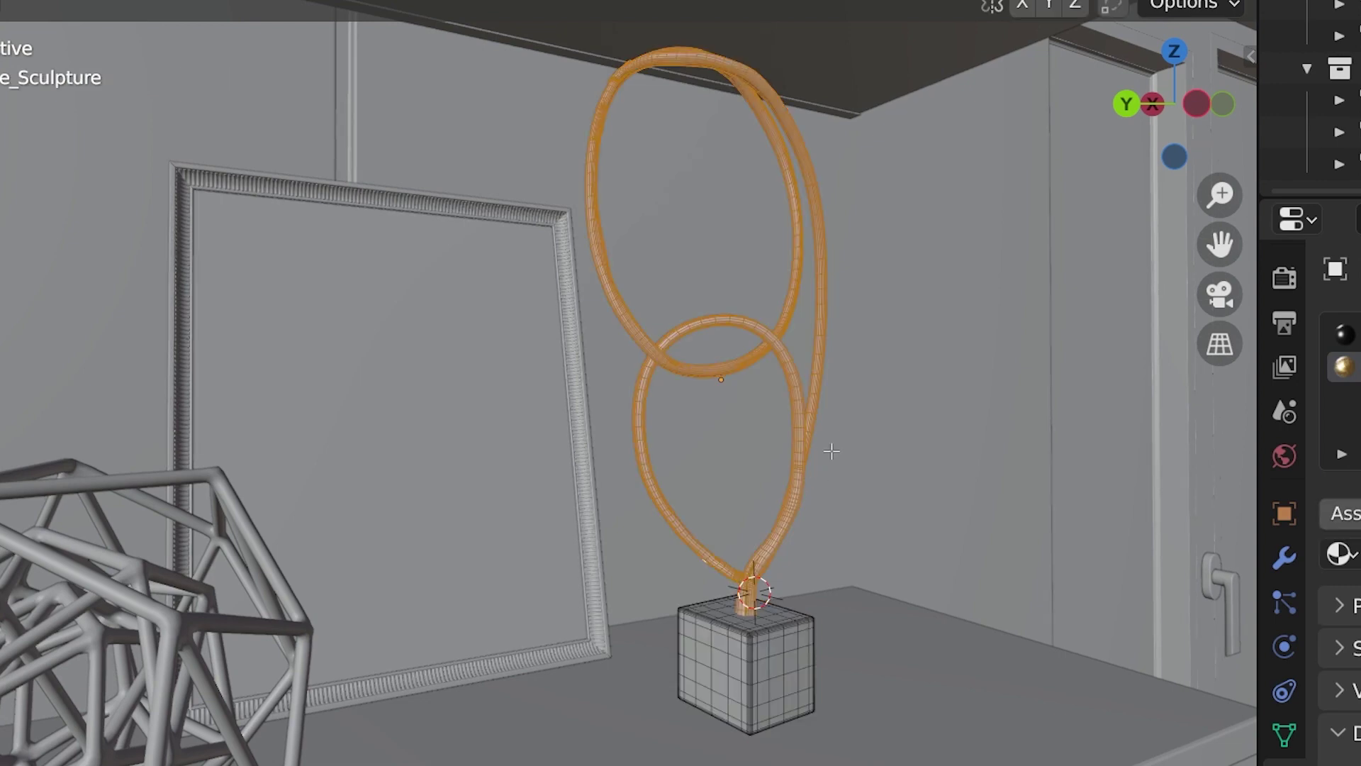
key("alt+a")
key("Tab")
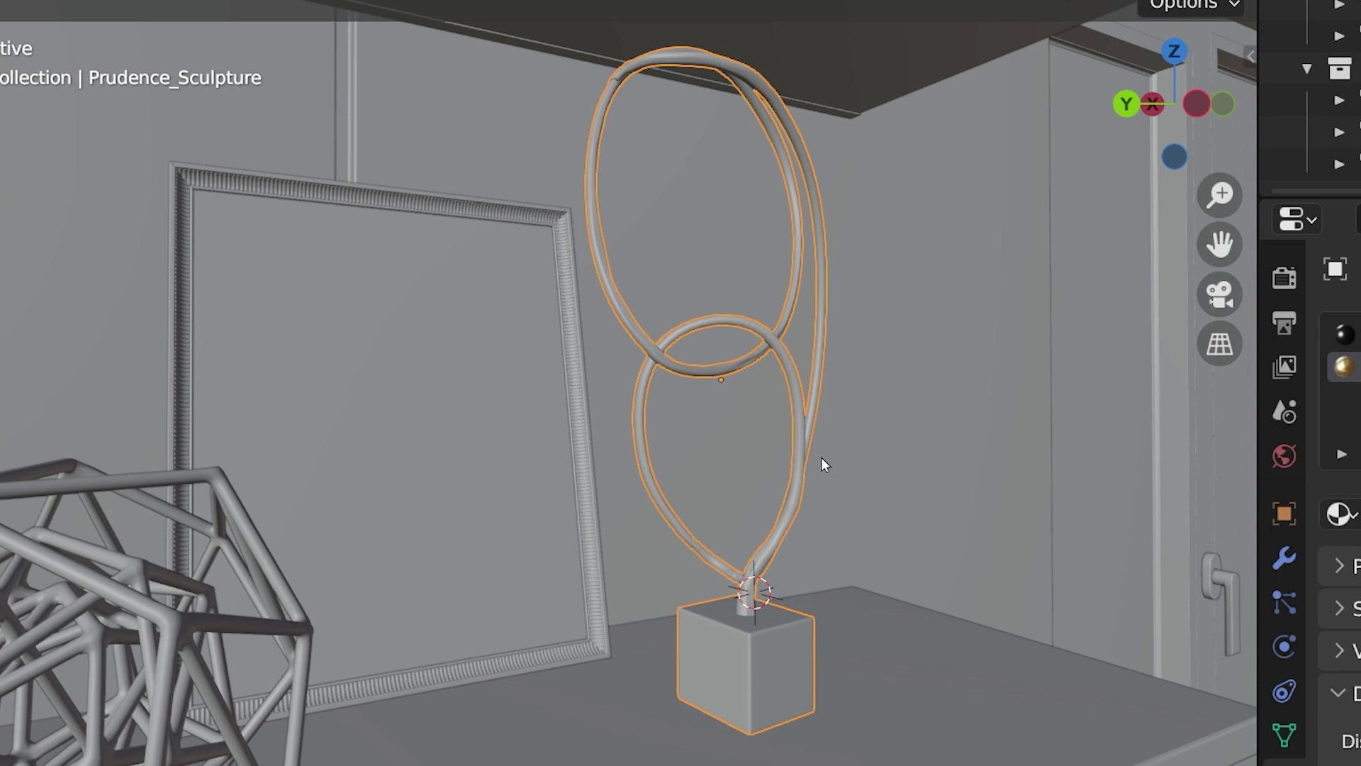
key("Tab")
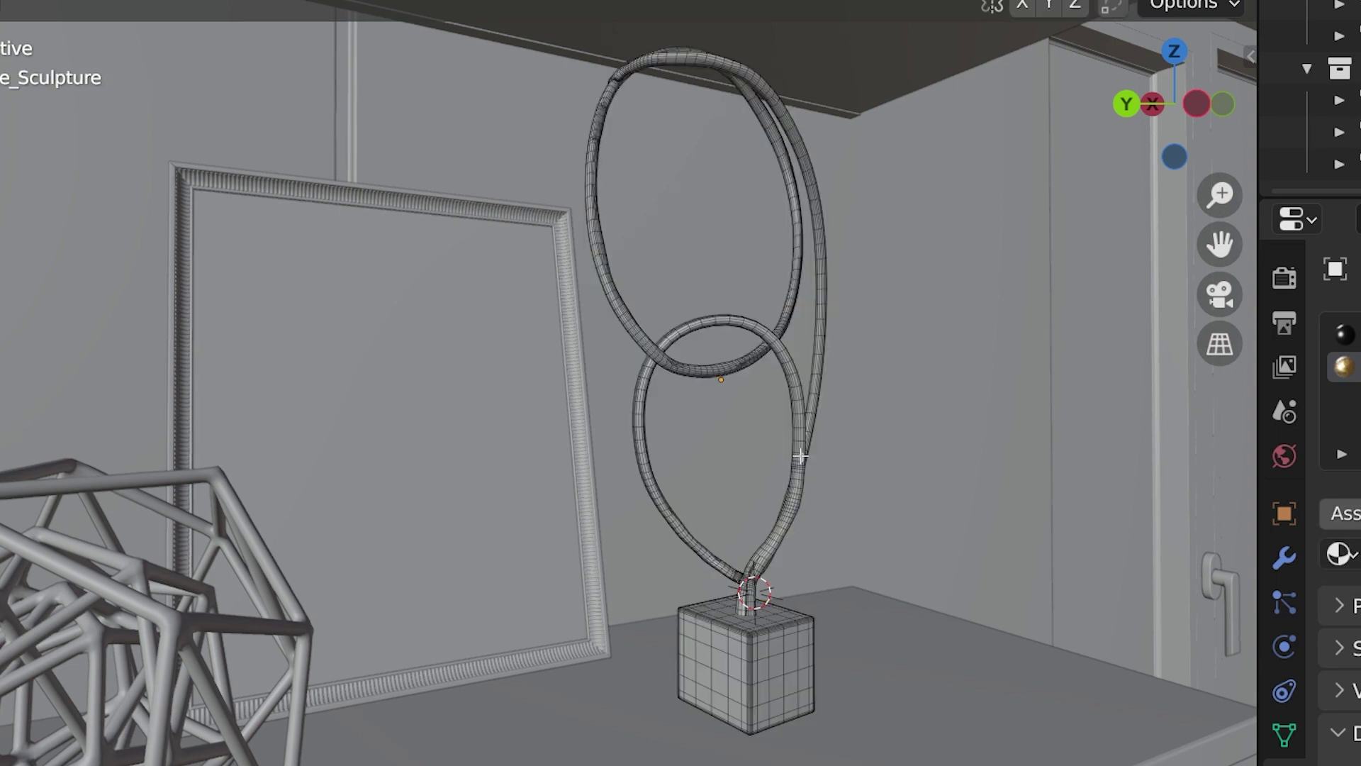
key("l")
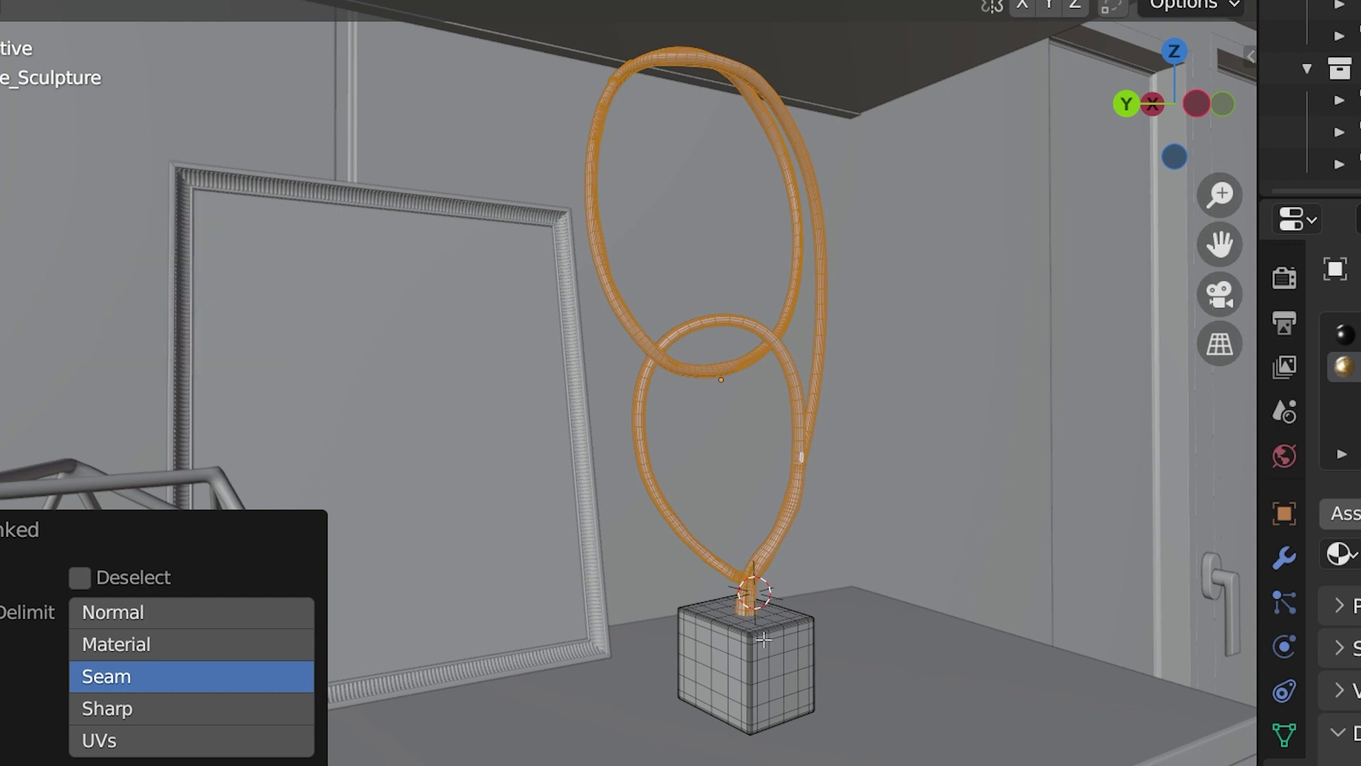
key("l")
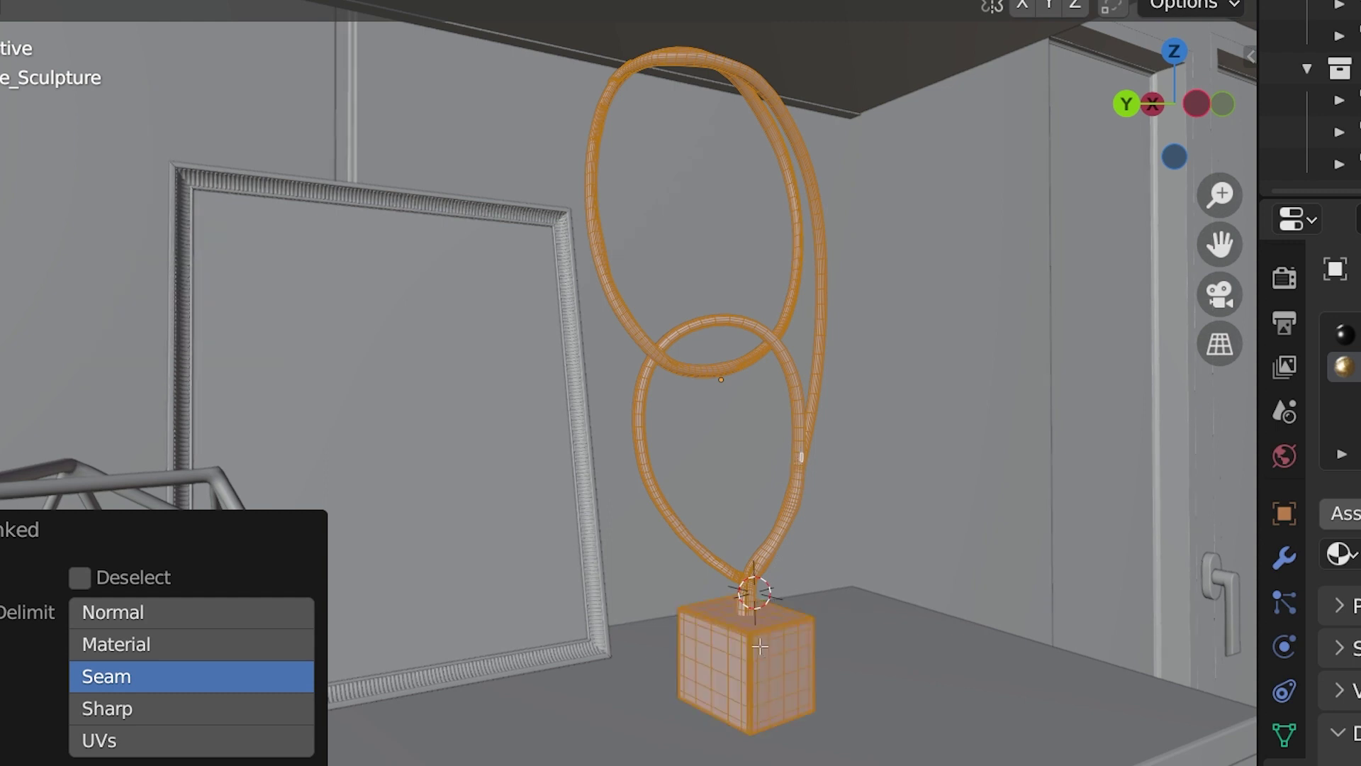
key("alt+a")
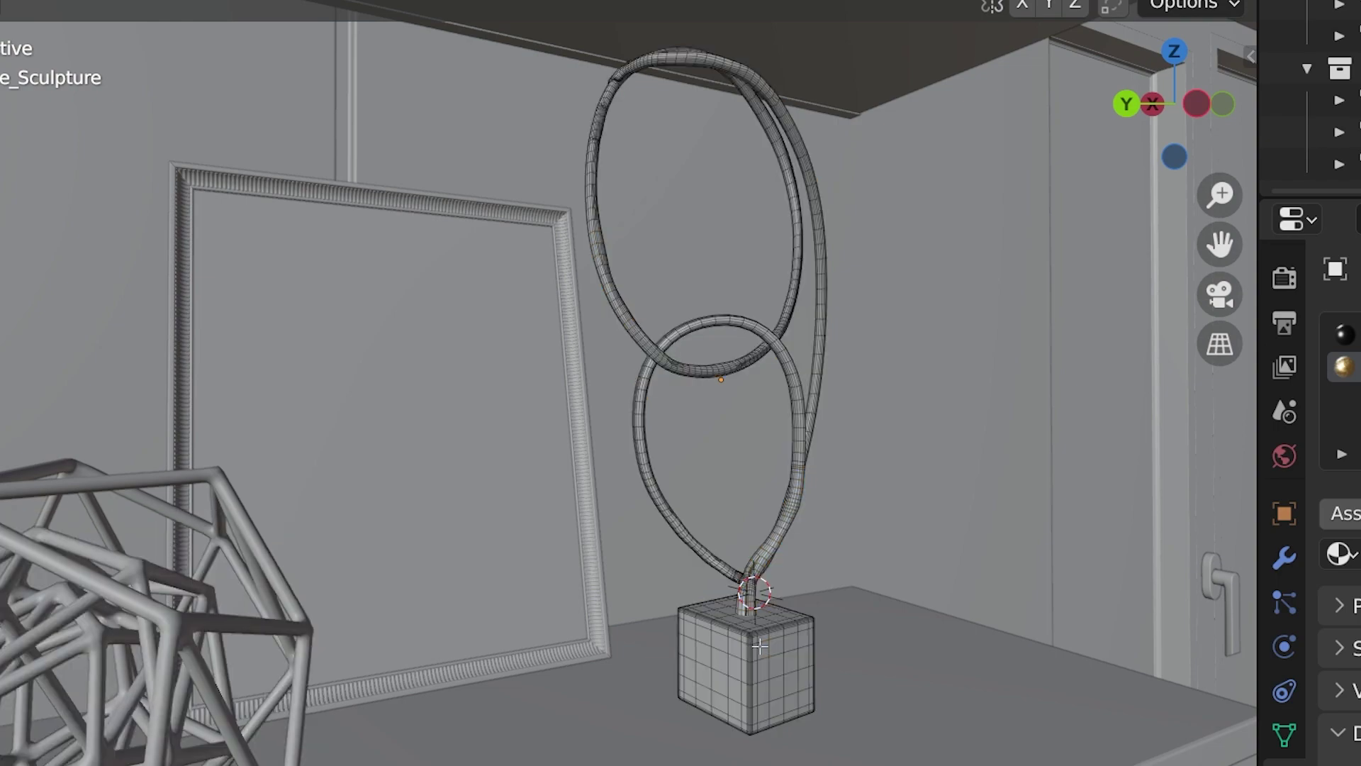
key("l")
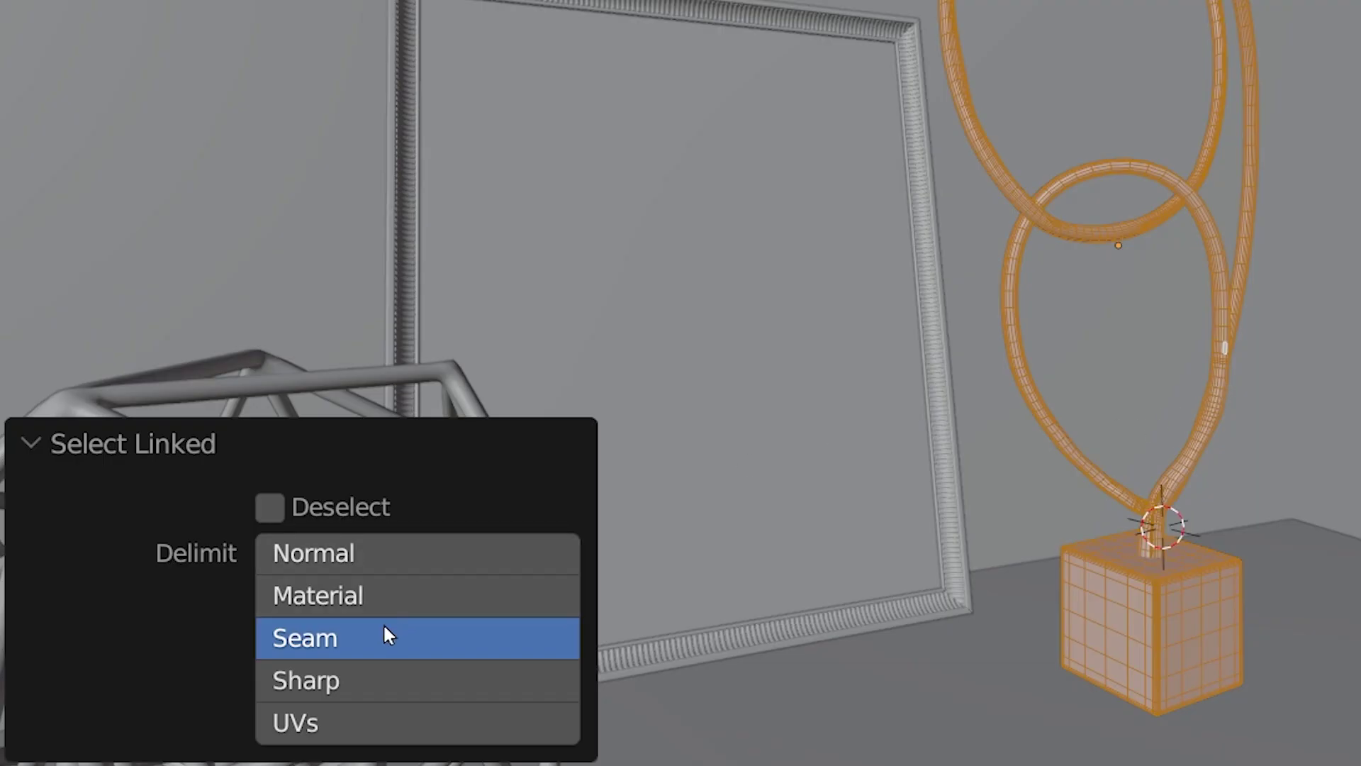
- Try the Select Linked delimit options Sharp, UVs, Material and Normal
left_click(374, 682)
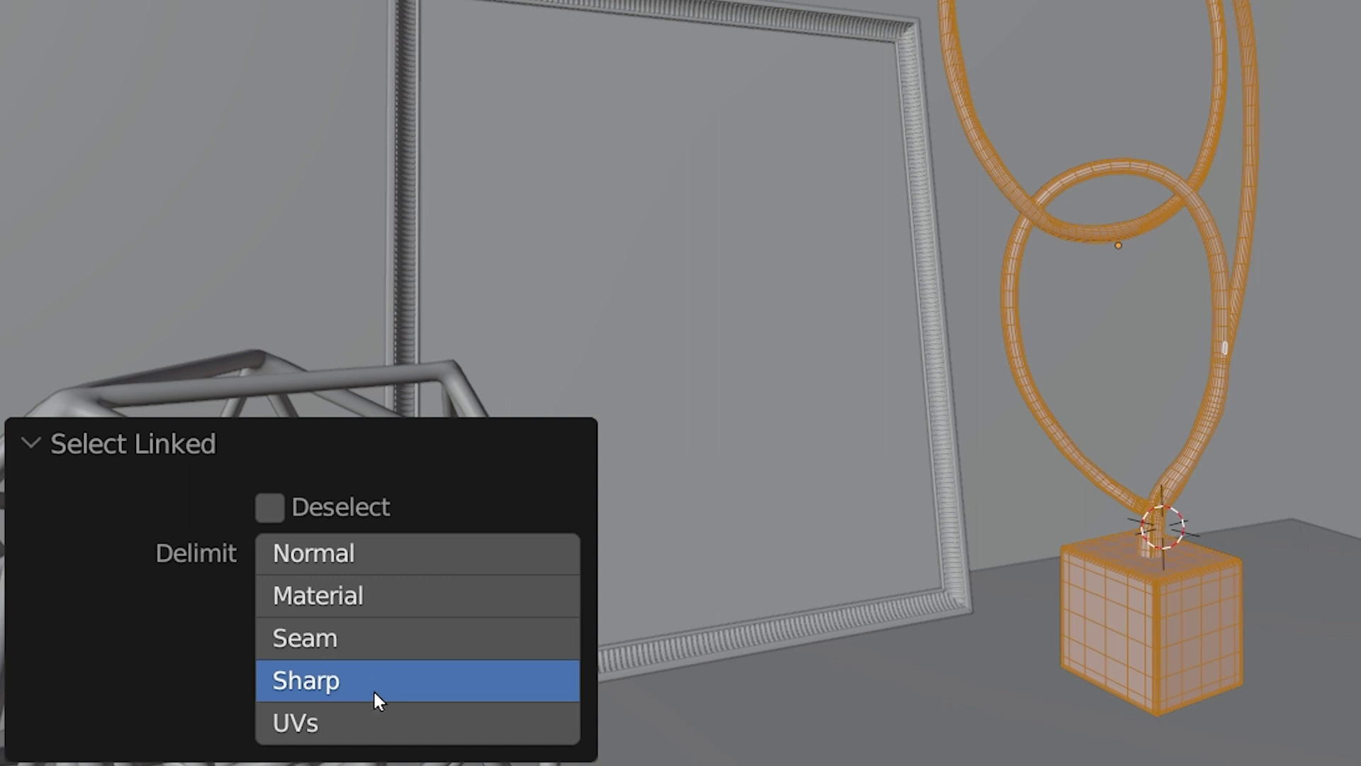
left_click(365, 718)
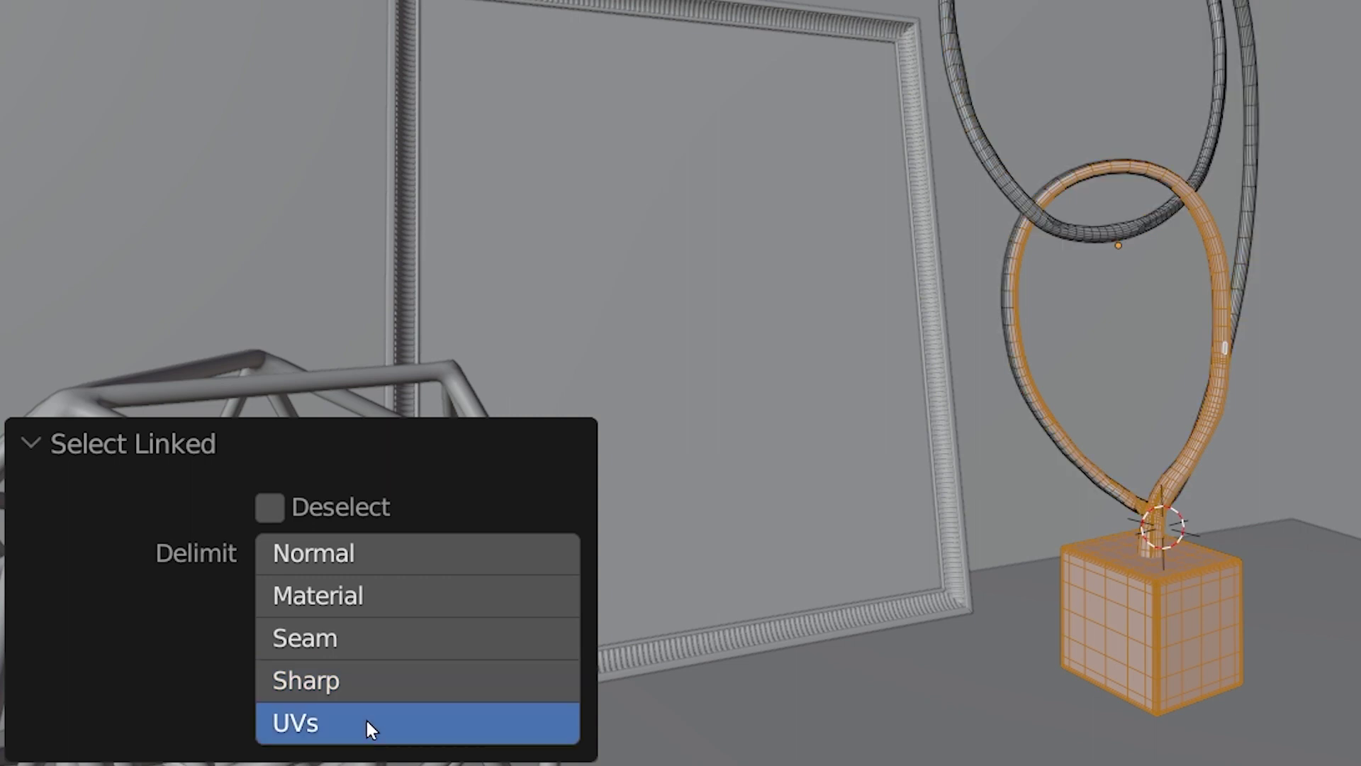
left_click(405, 598)
left_click(421, 559)
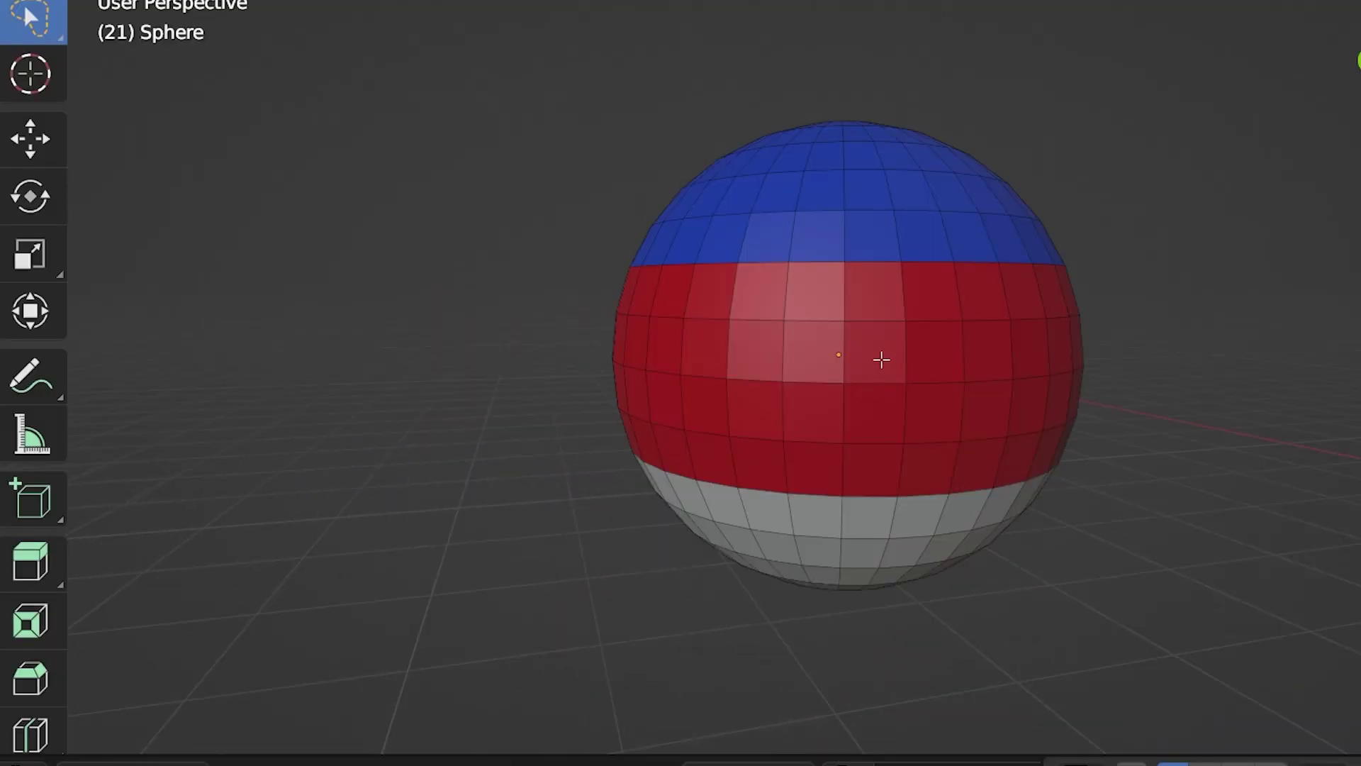
- Select linked from a red-band face with Ctrl+L, delimited by Material, so only the red band is picked
left_click(881, 359)
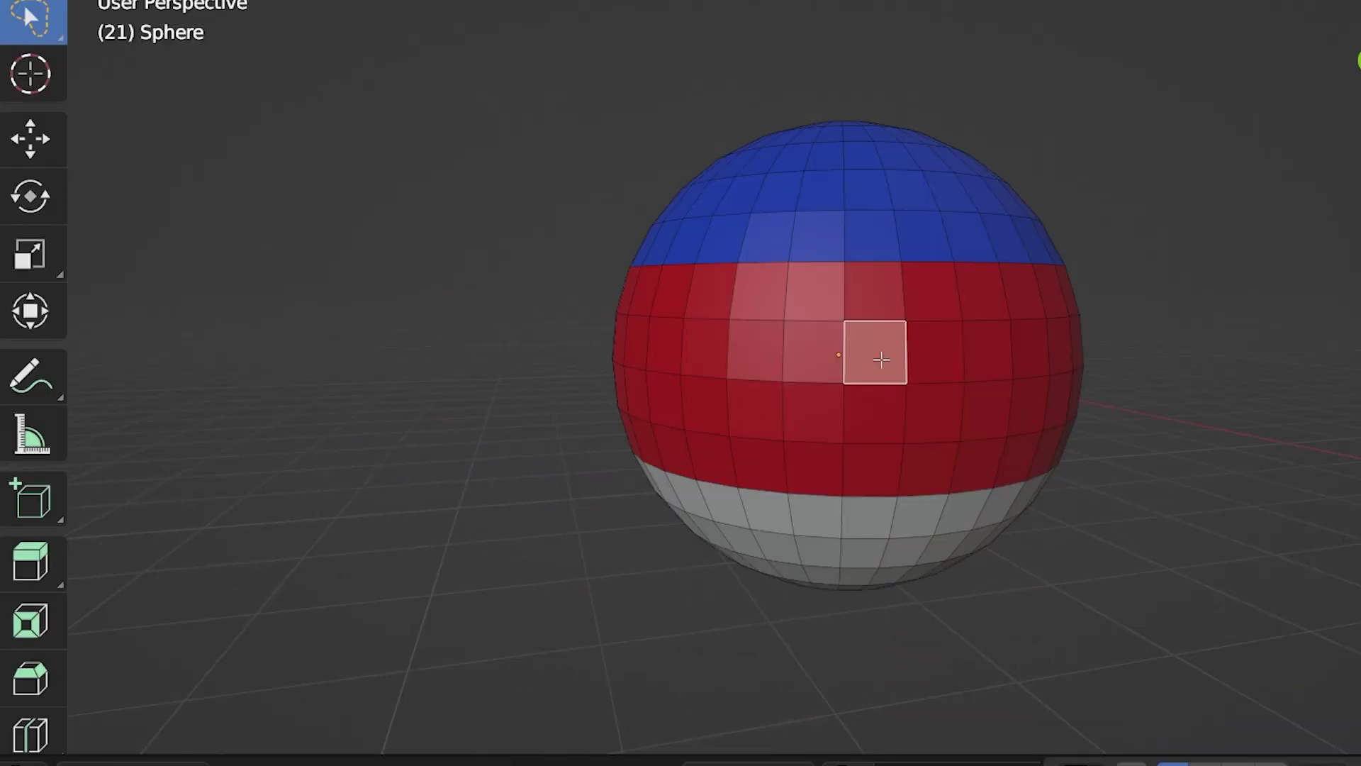
key("ctrl+l")
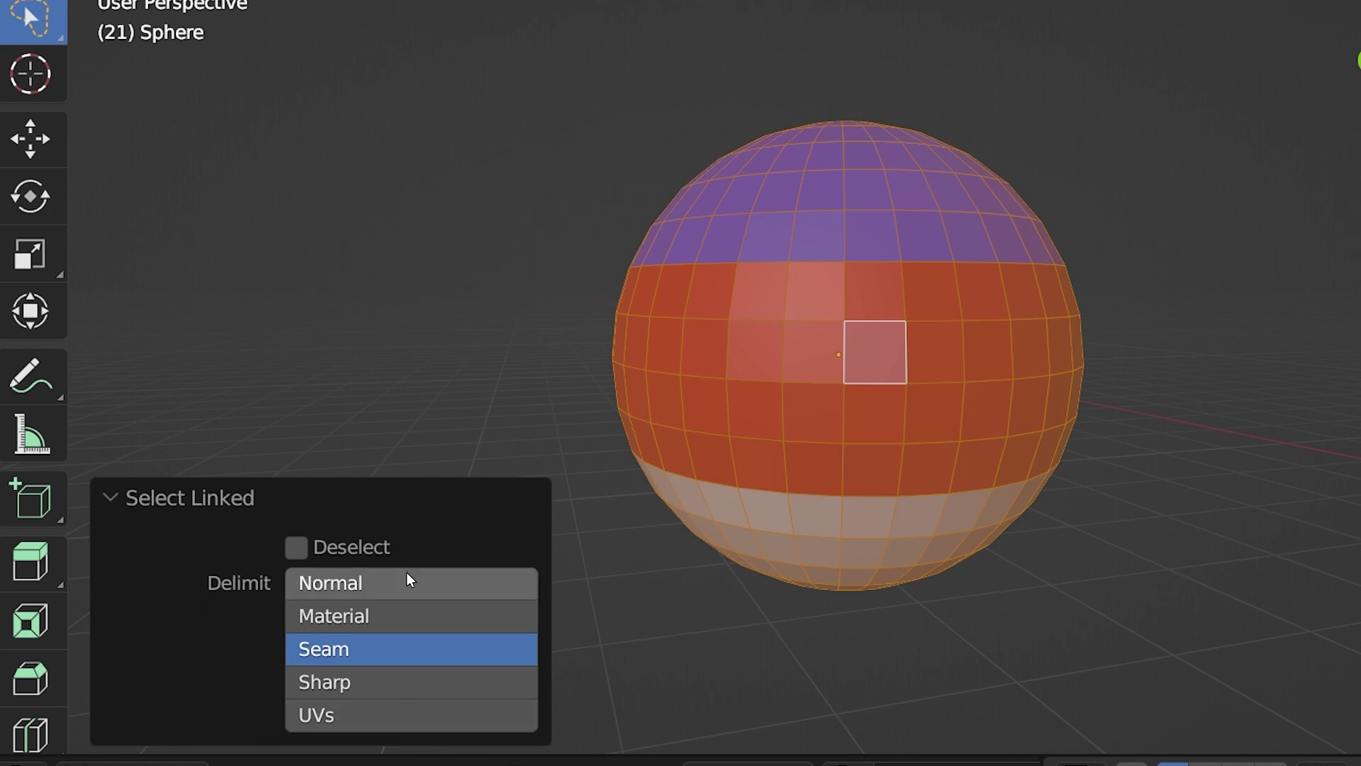
left_click(414, 619)
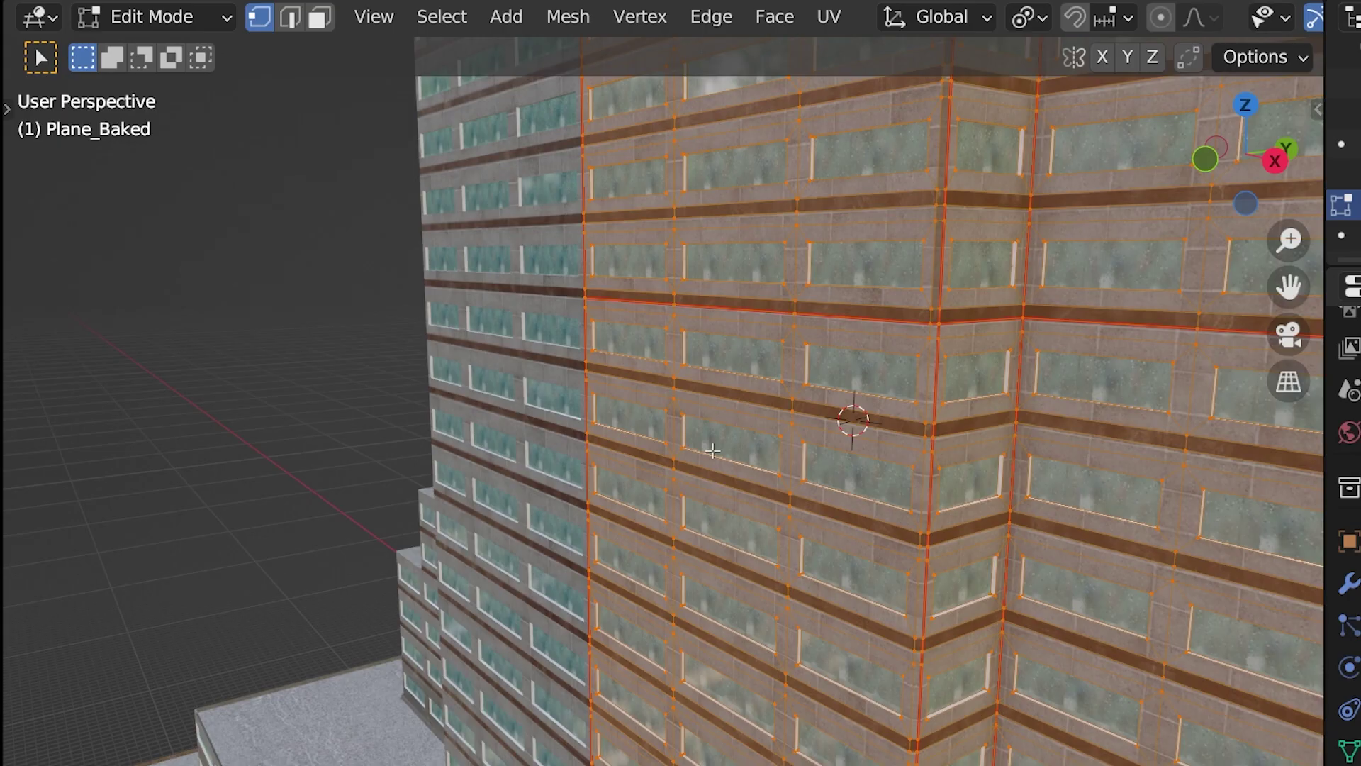
- In face mode pick one window face, Select Similar > Coplanar, then bring up the Shift+G criteria list
key("3")
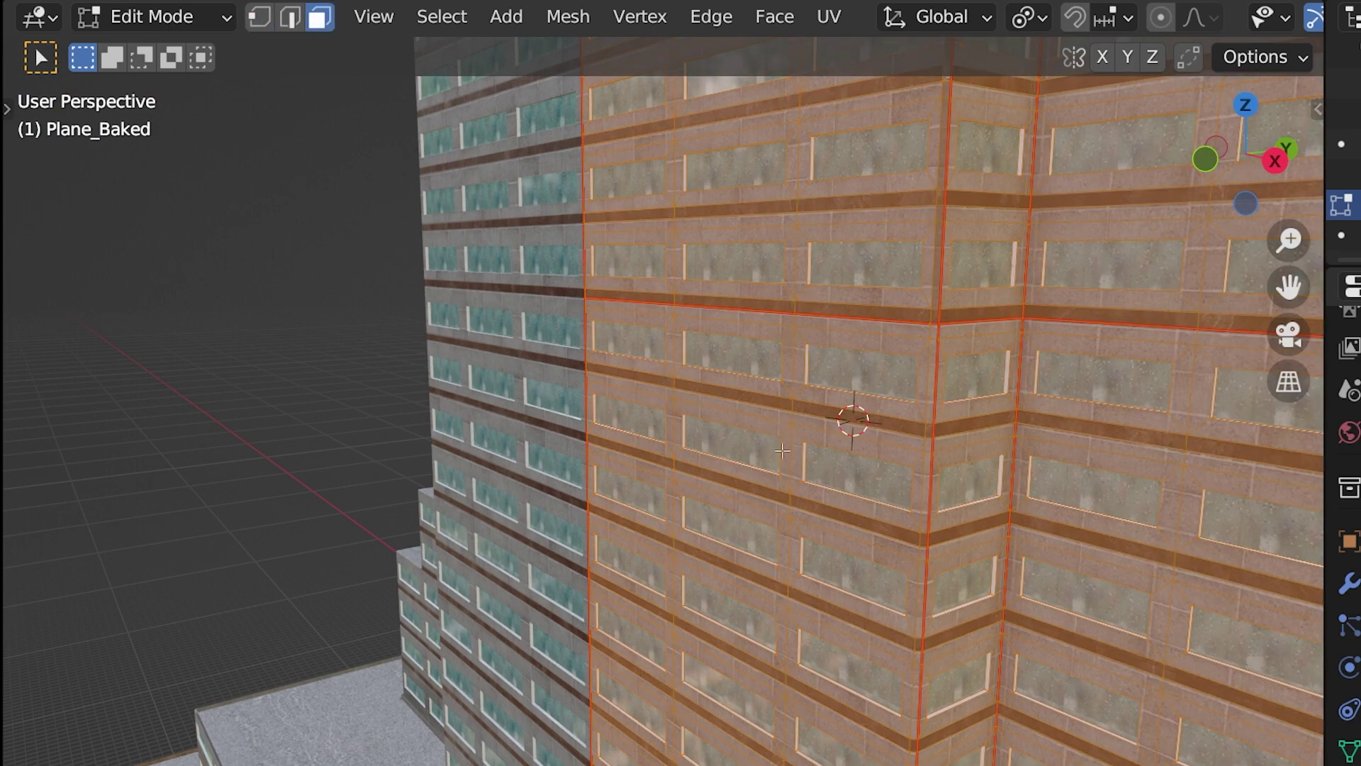
key("alt+a")
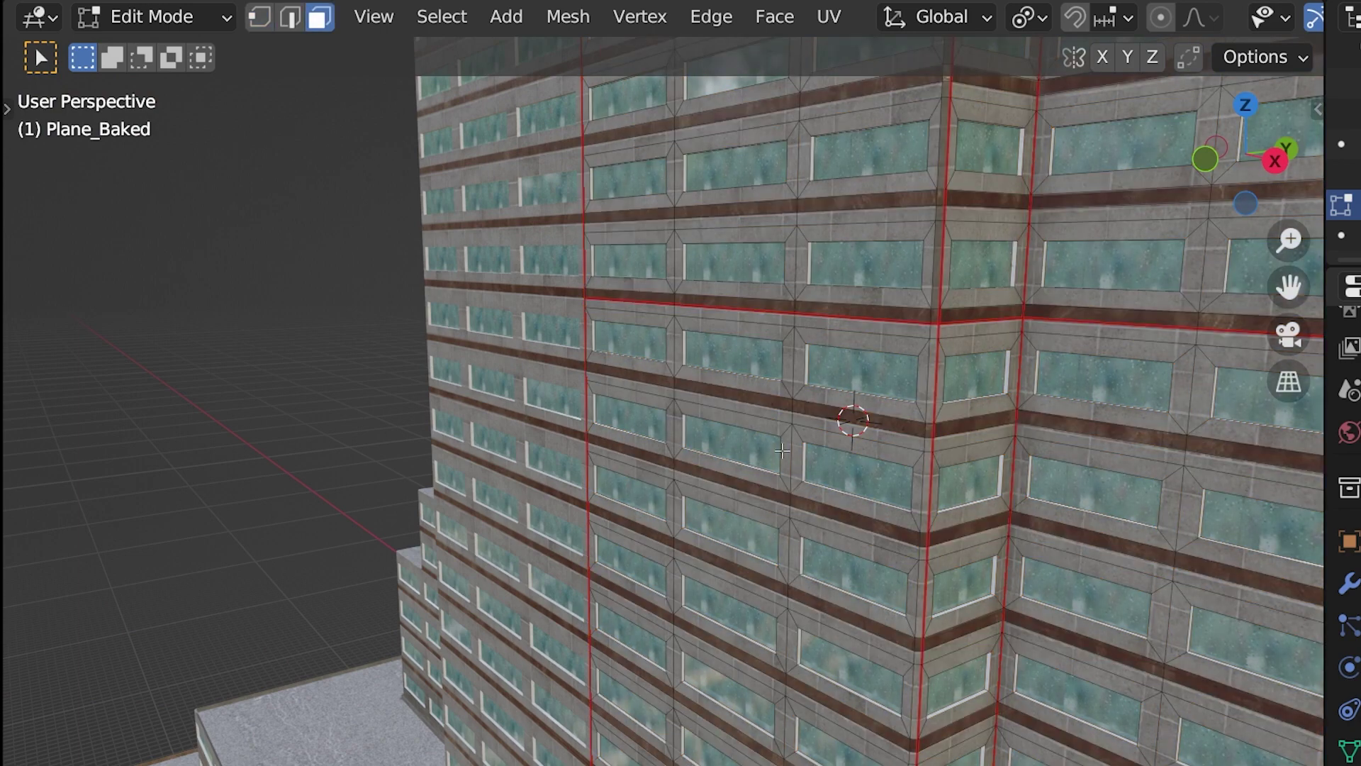
left_click(858, 370)
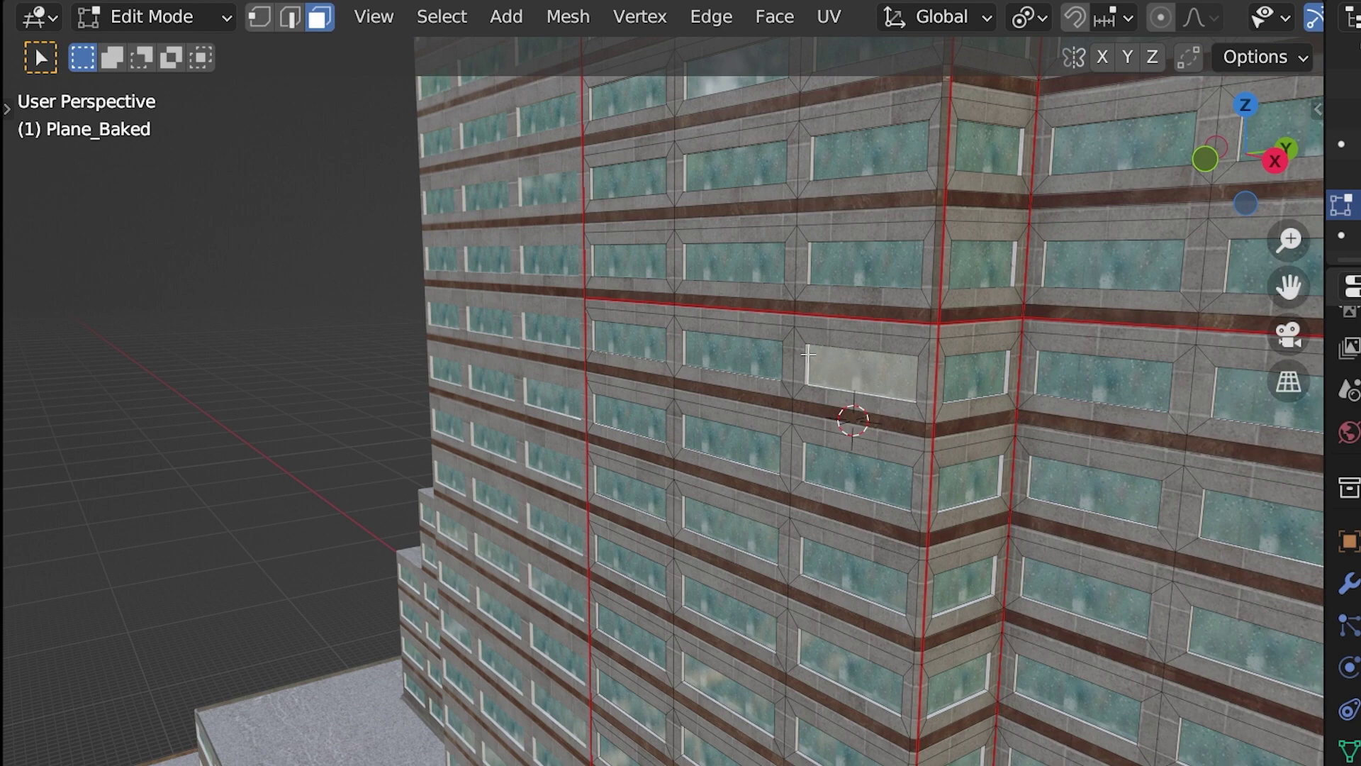
left_click(458, 22)
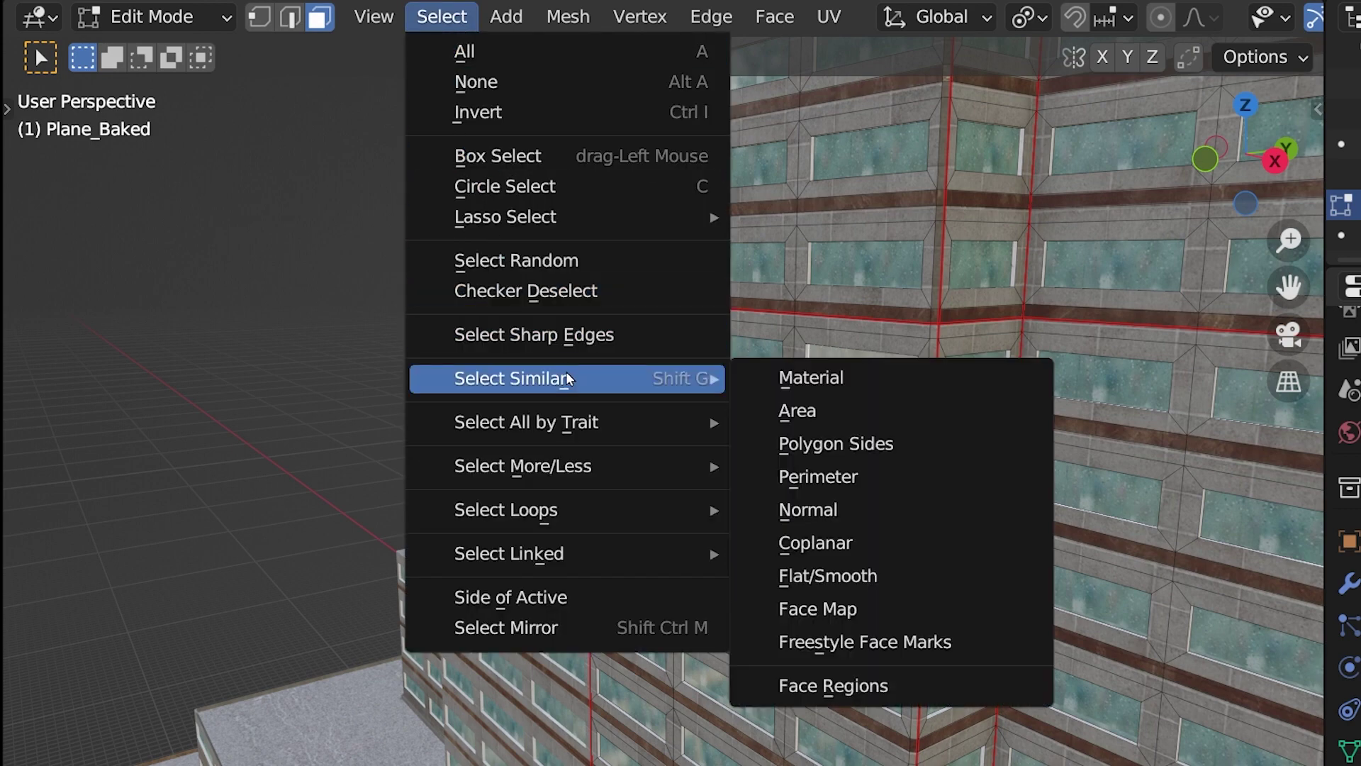
mouse_move(512, 380)
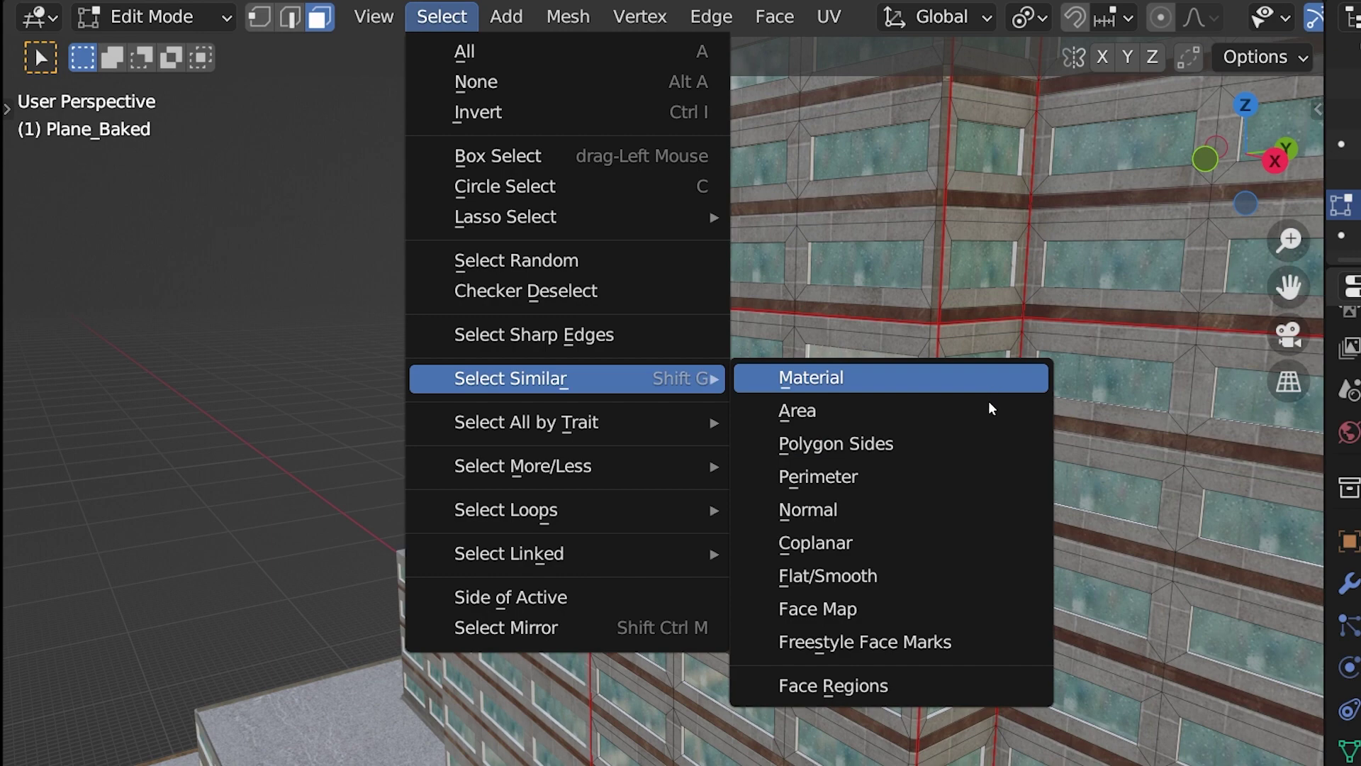
left_click(982, 535)
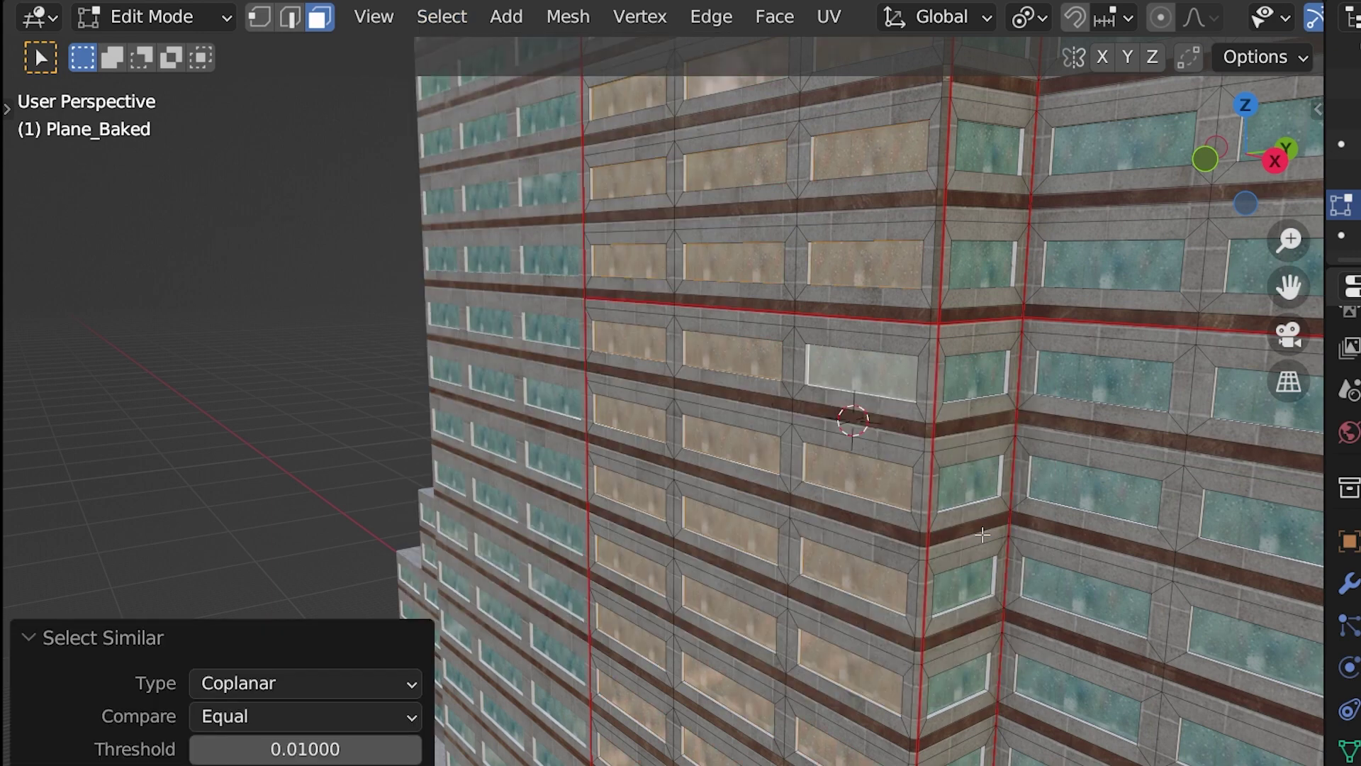
scroll(982, 535, "down", 5)
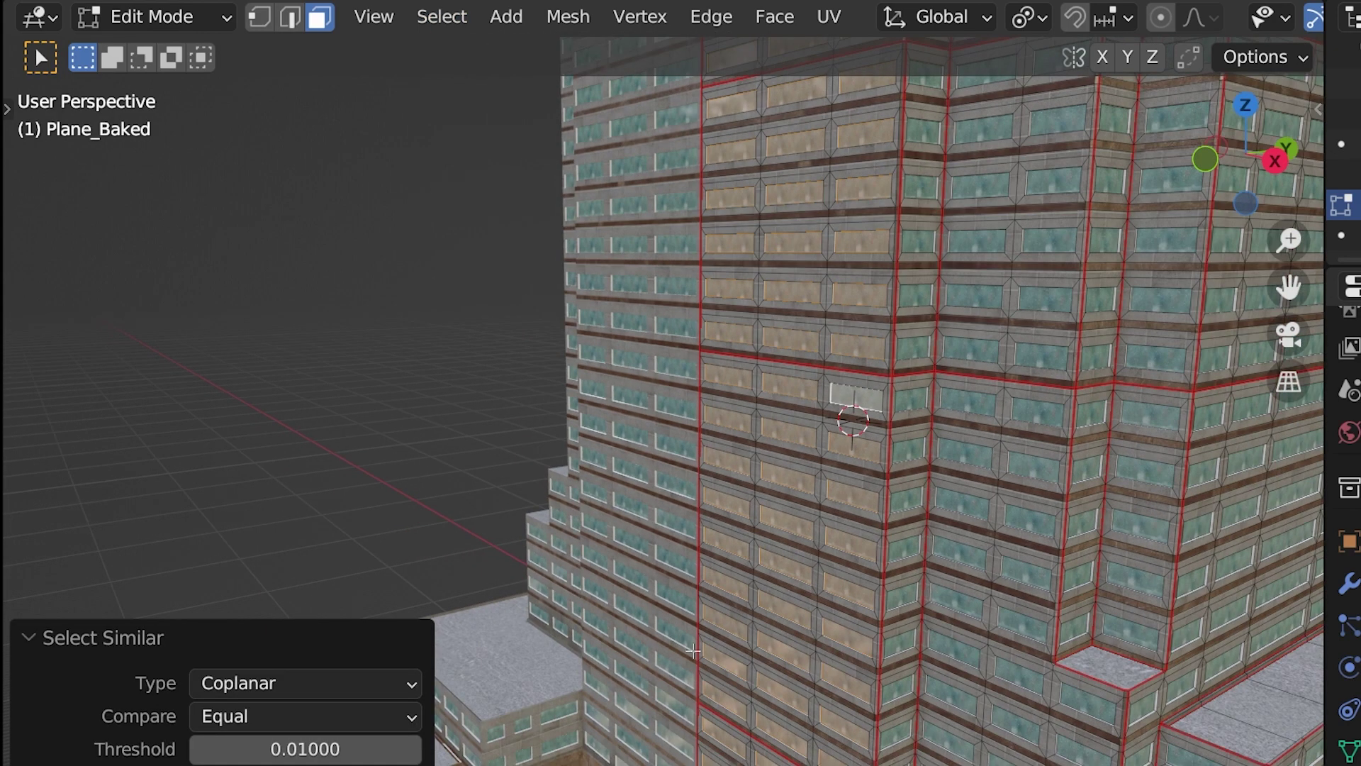
scroll(926, 522, "down", 2)
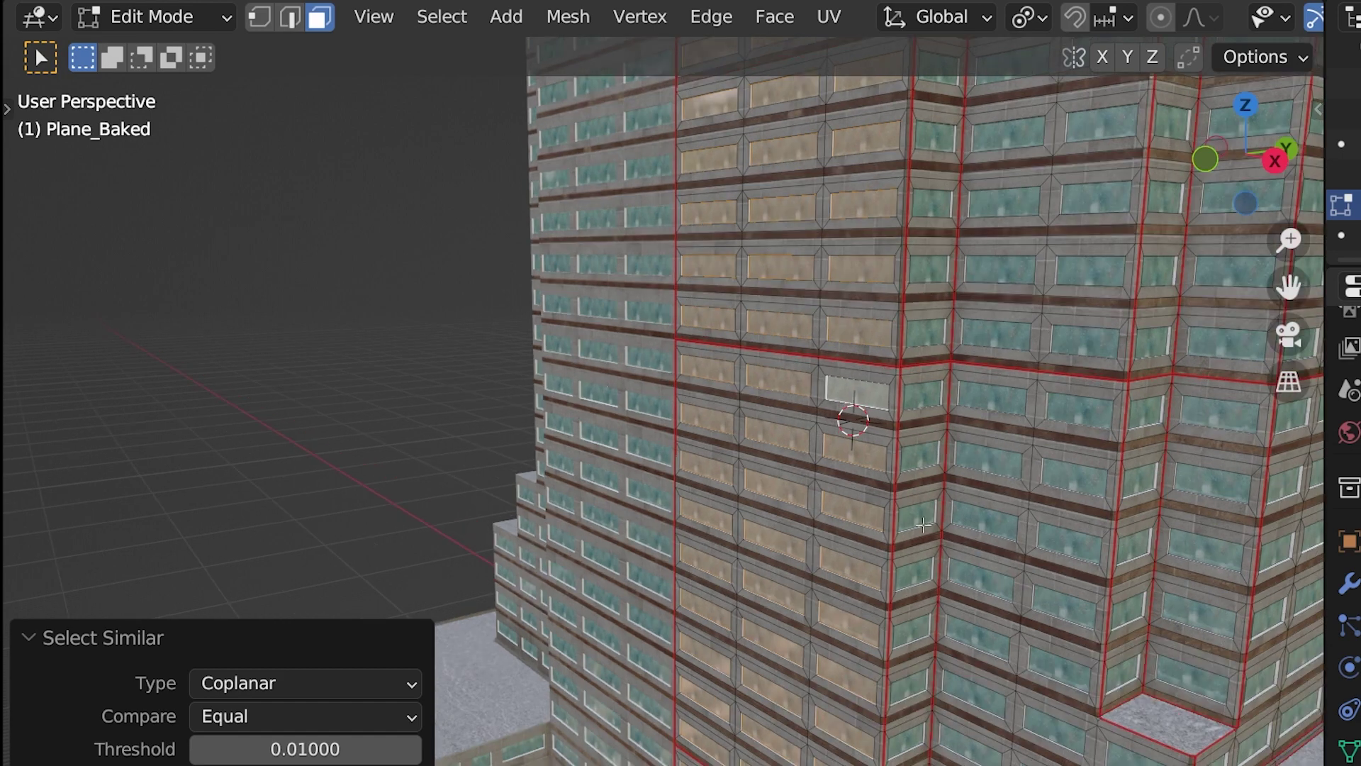
scroll(926, 521, "up", 4)
scroll(926, 517, "down", 1)
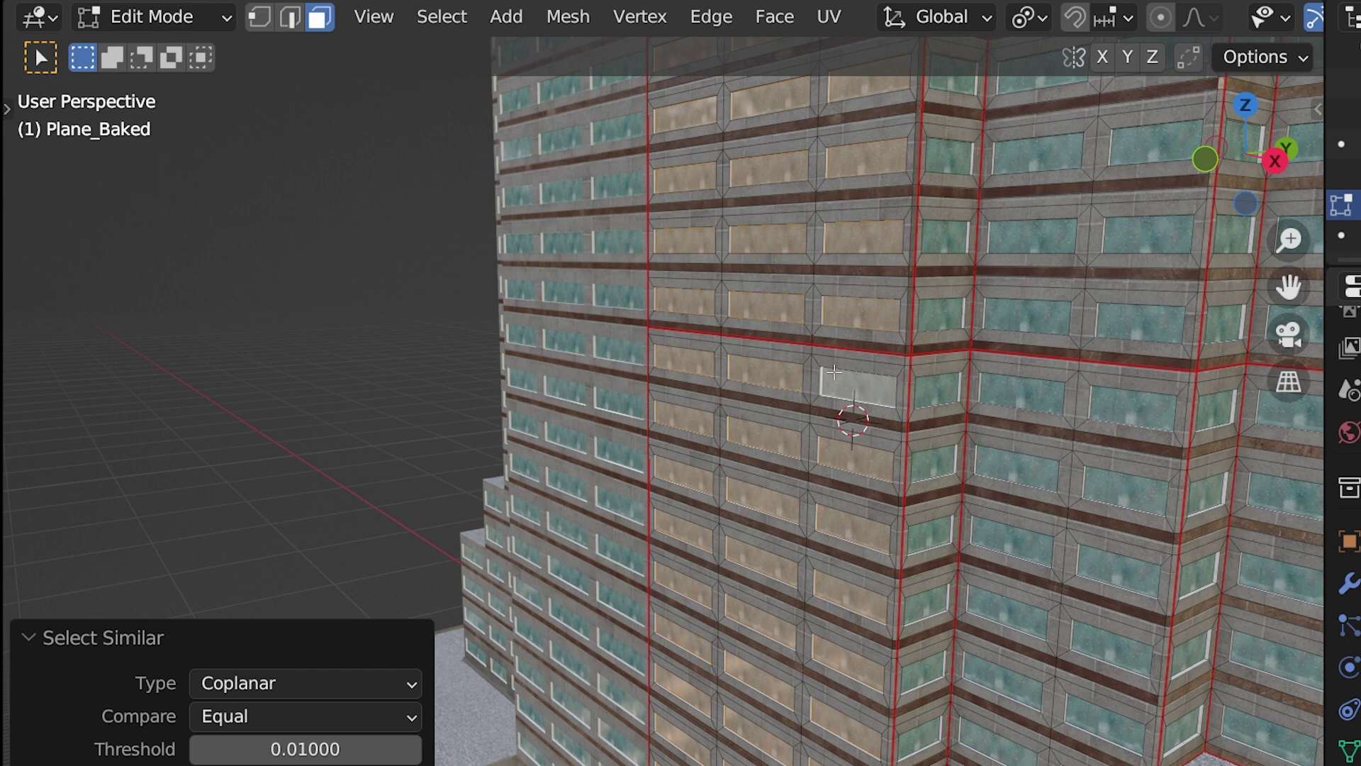
key("shift+g")
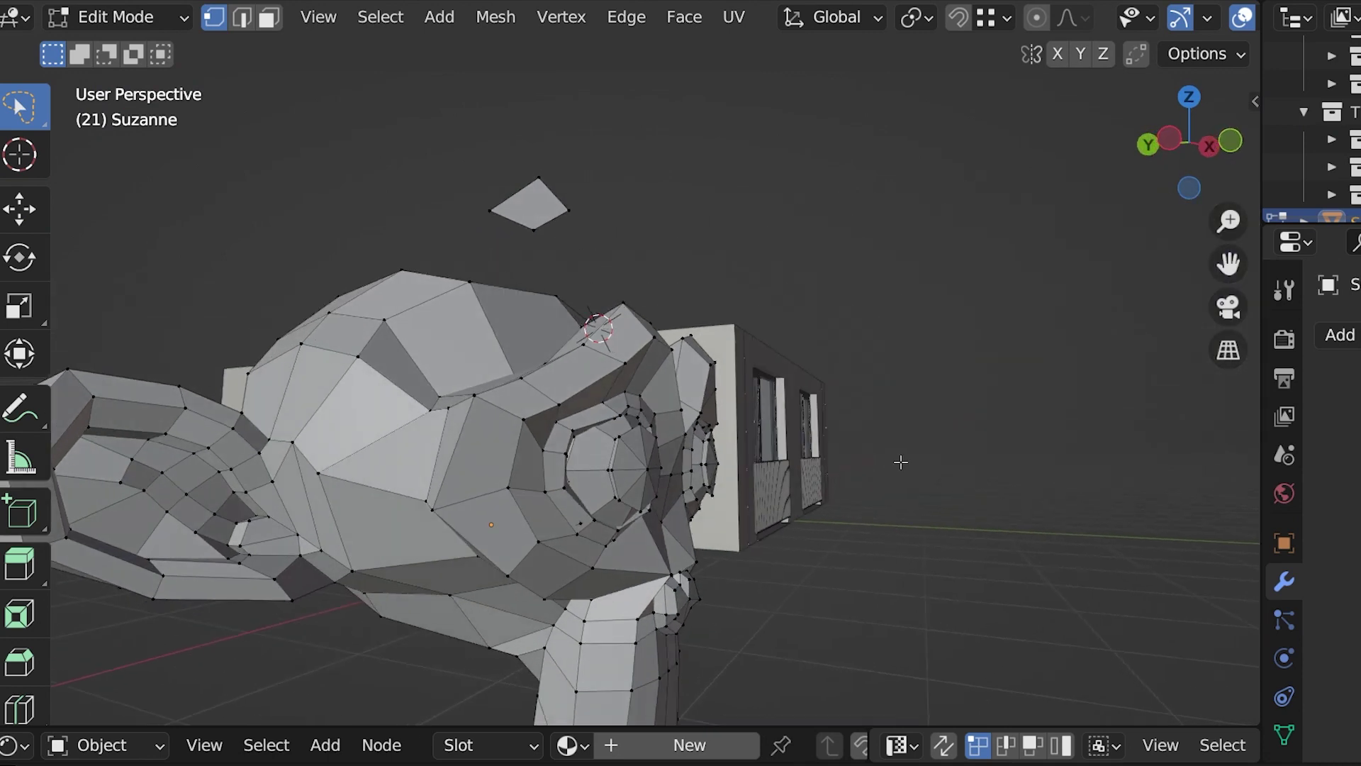
- On Suzanne in face mode, select the loose geometry via Select All by Trait
middle_click_drag(901, 461, 742, 509)
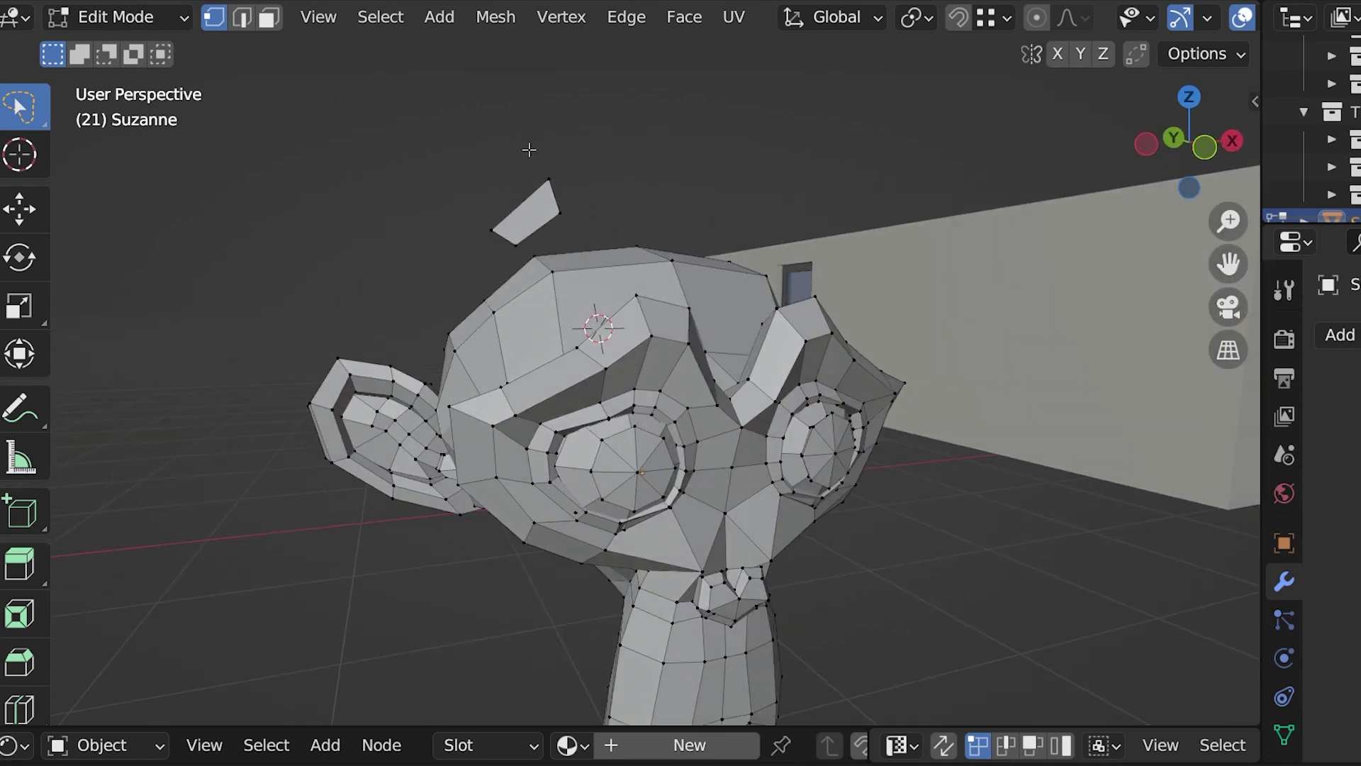
left_click(381, 17)
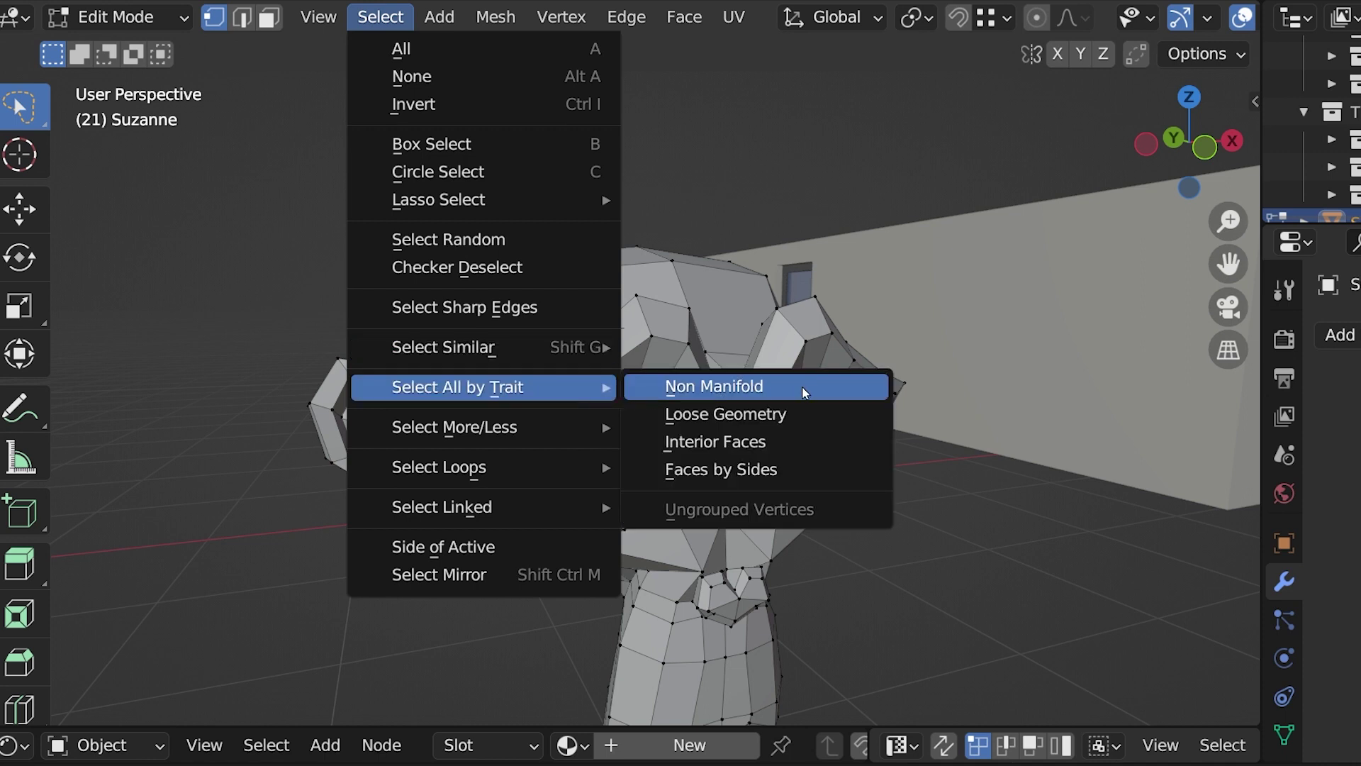
mouse_move(457, 387)
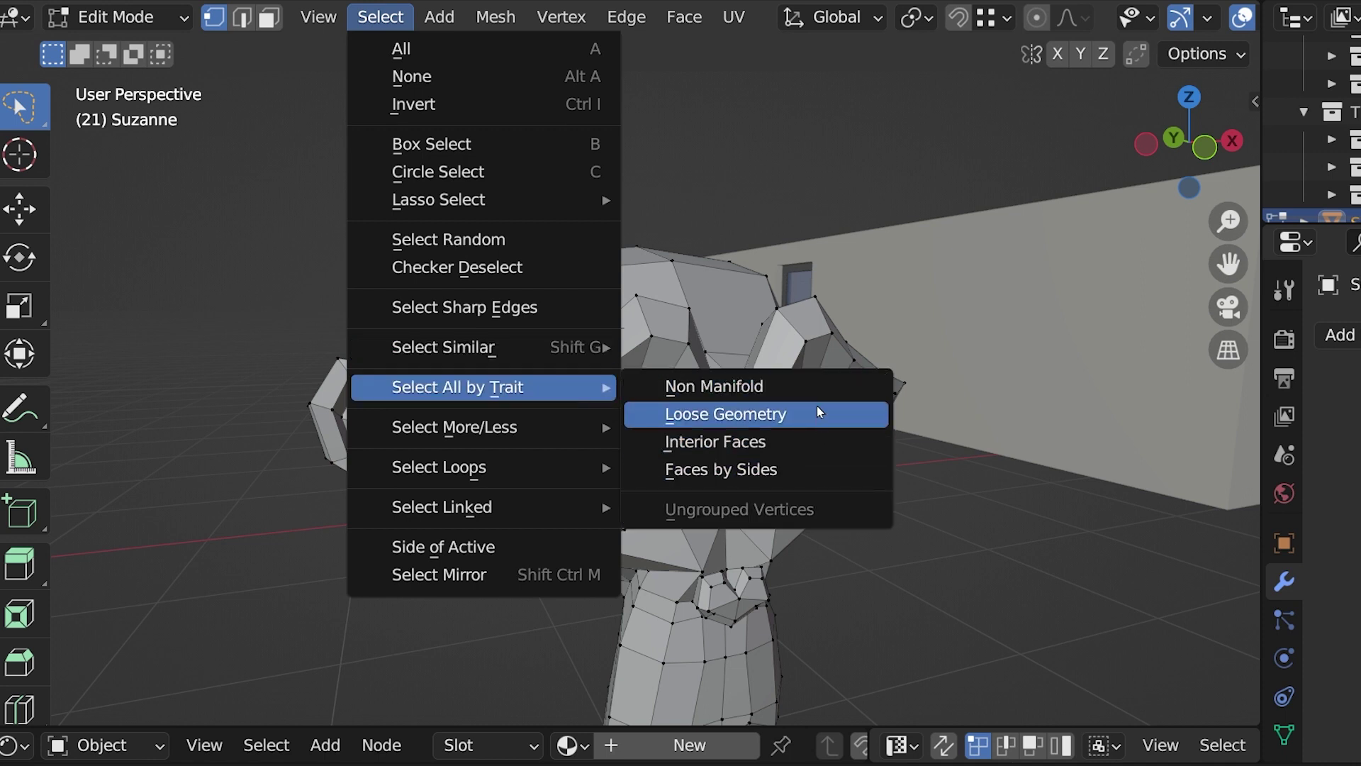
left_click(268, 18)
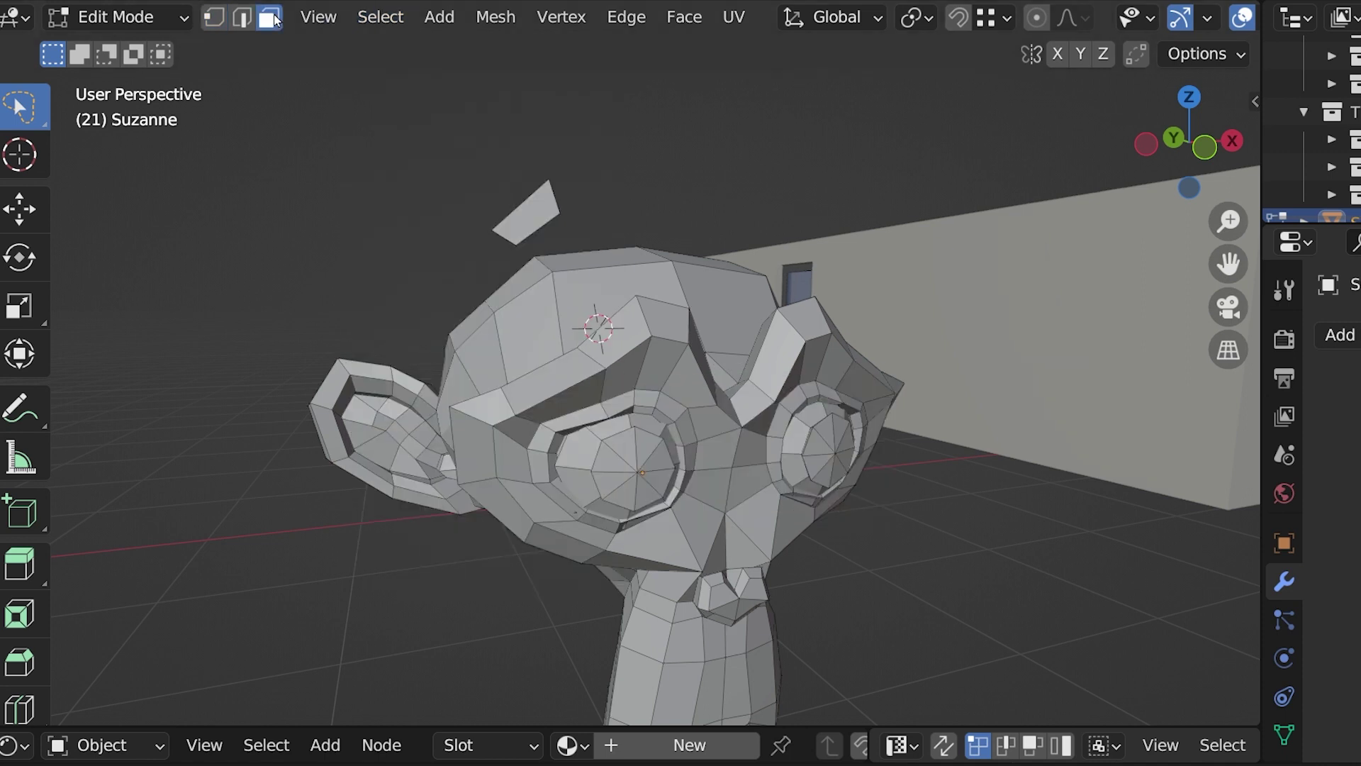
left_click(391, 15)
mouse_move(458, 387)
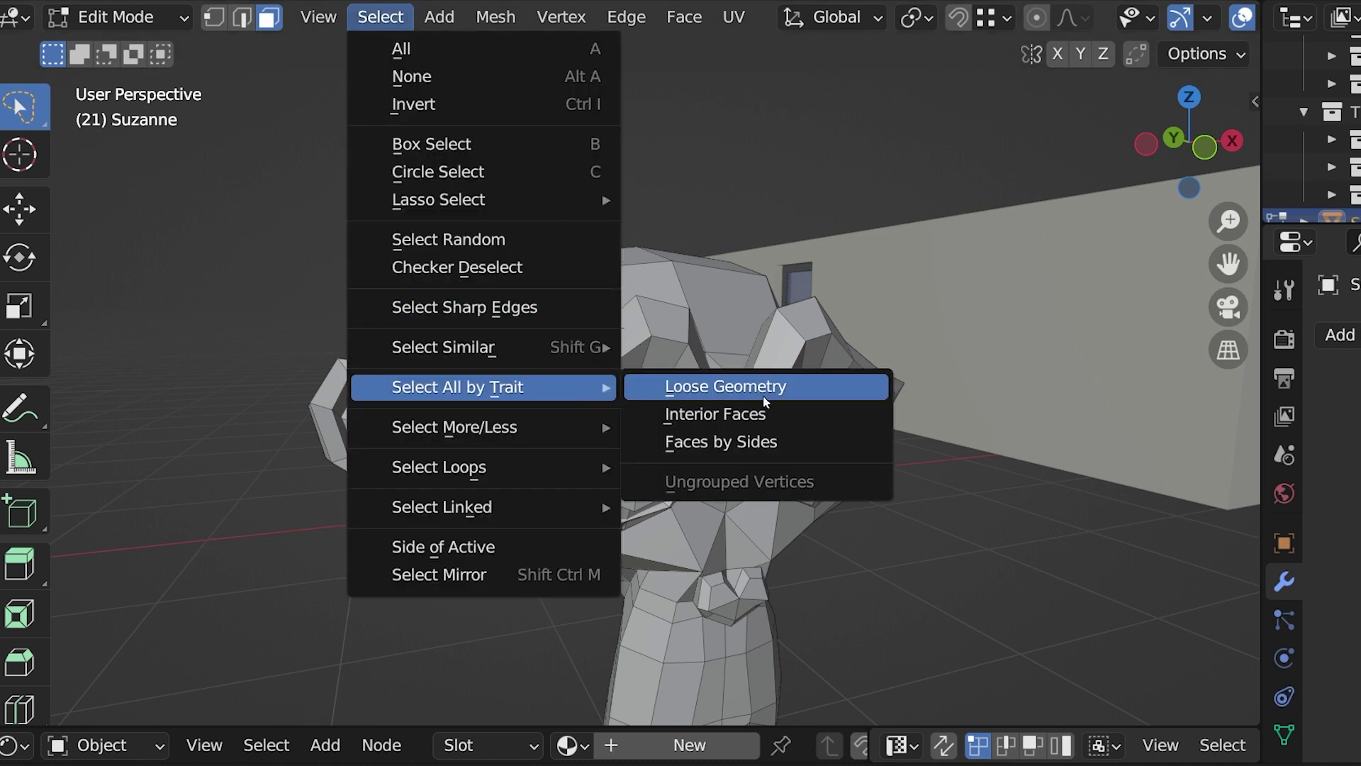
left_click(826, 396)
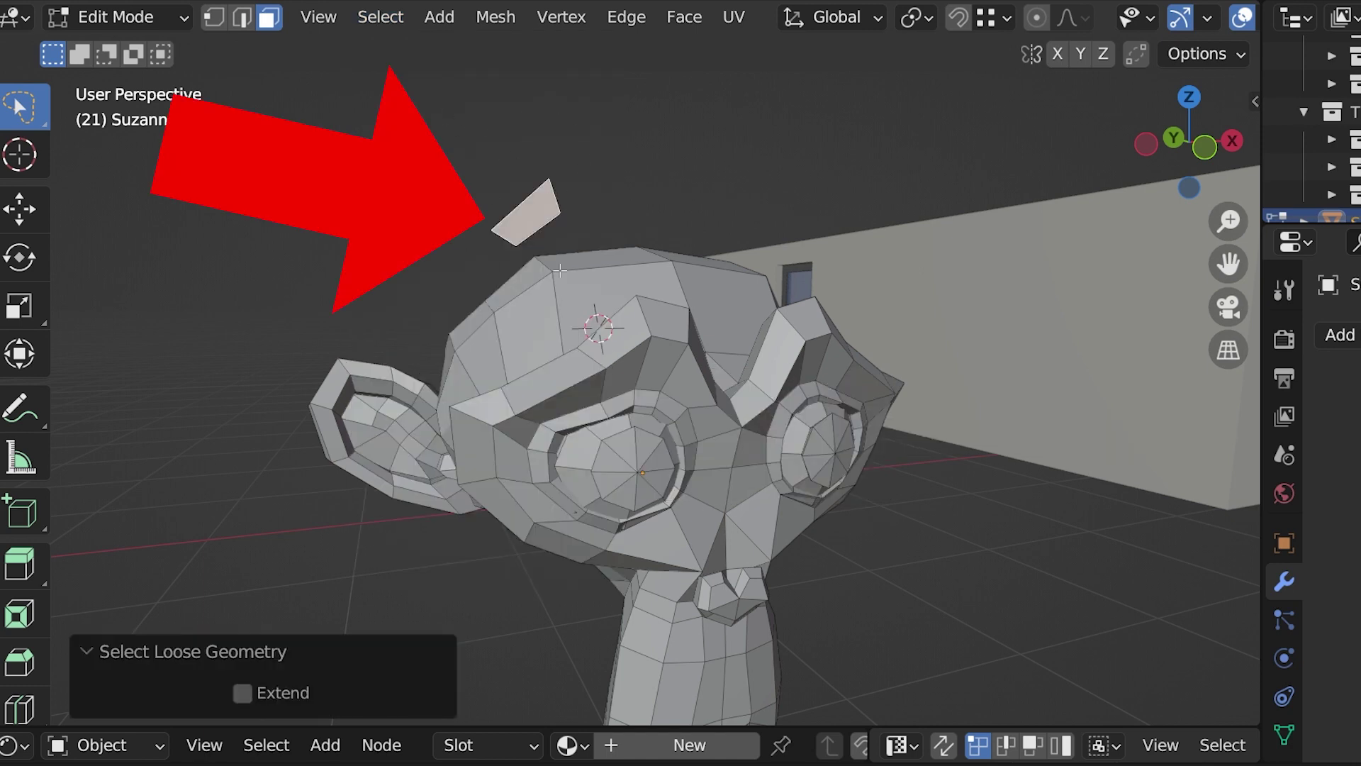
- Run Select All by Trait > Faces by Sides on the monkey mesh
left_click(373, 17)
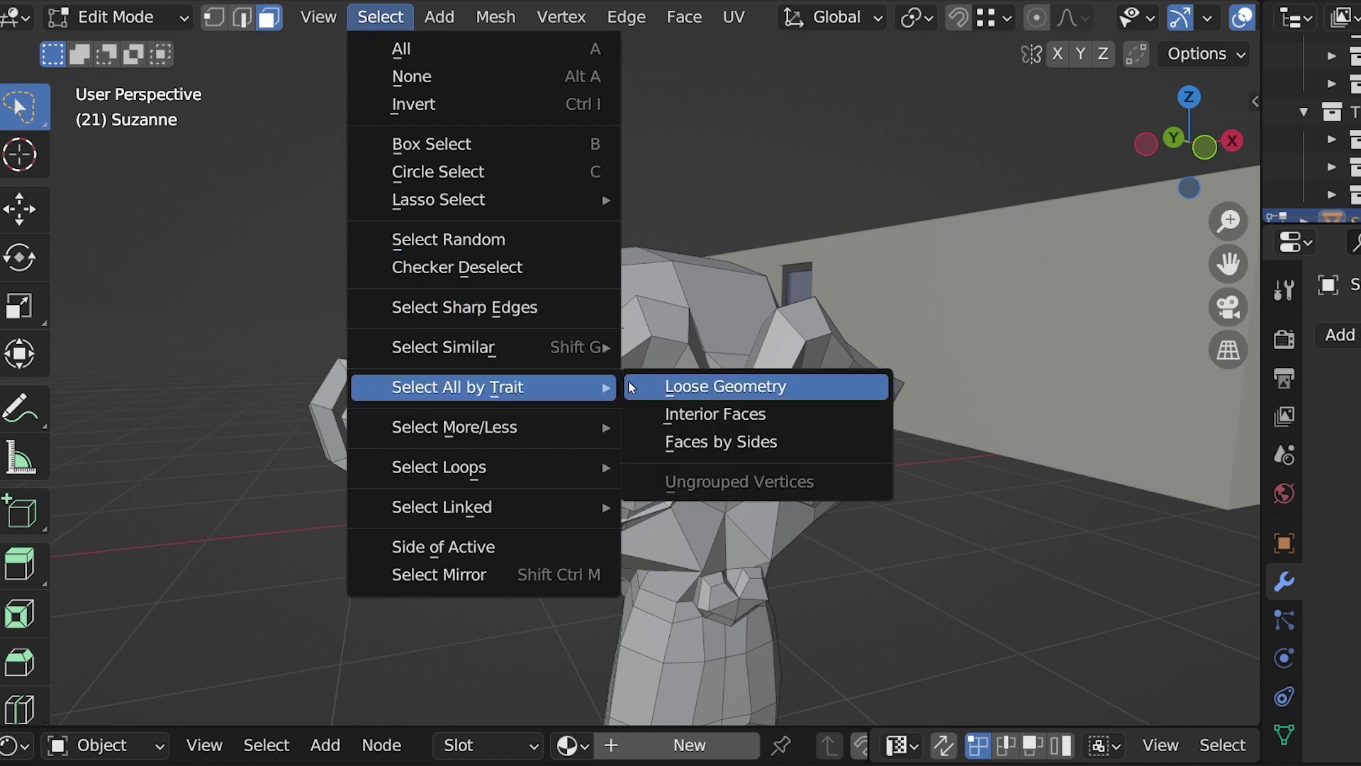
left_click(733, 443)
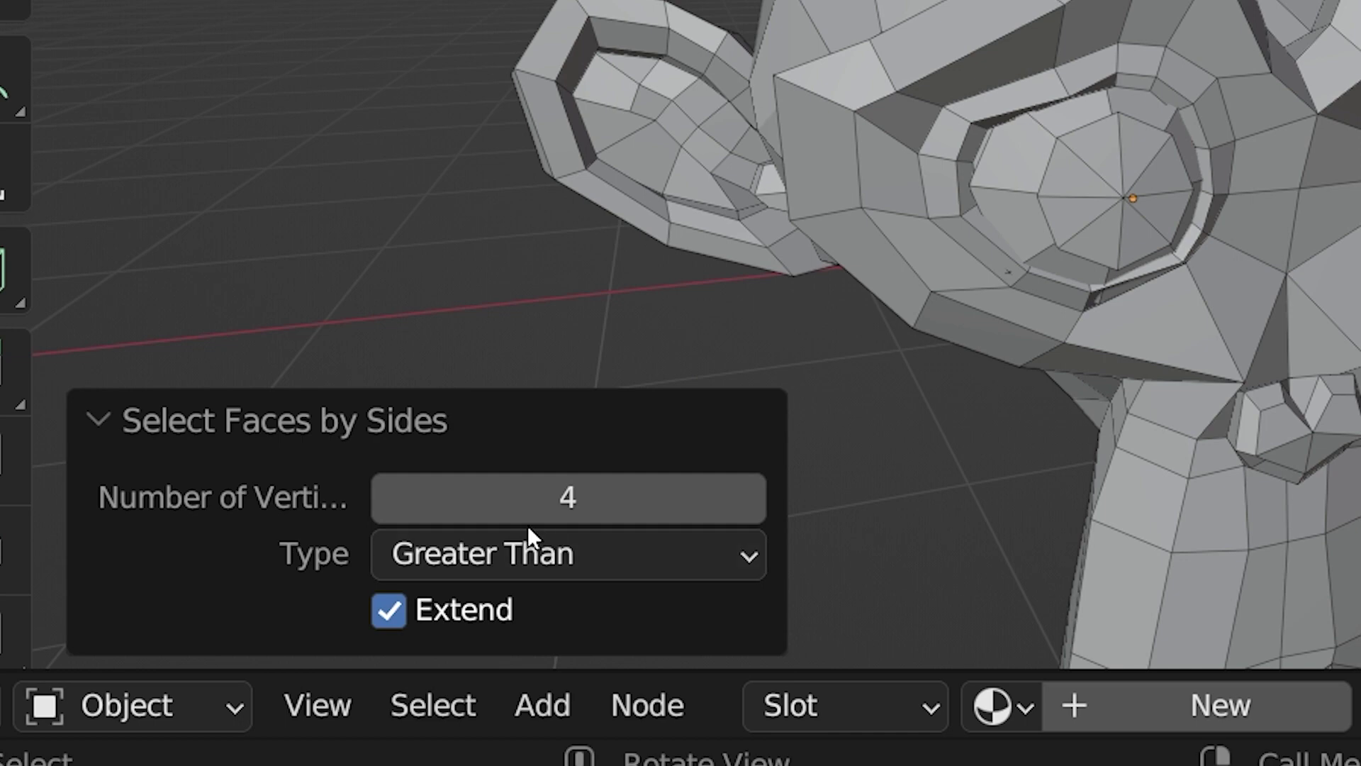
- Set Faces by Sides to Greater Than 4 vertices with Extend, then view the whole monkey
left_click(734, 556)
scroll(730, 61, "up", 8)
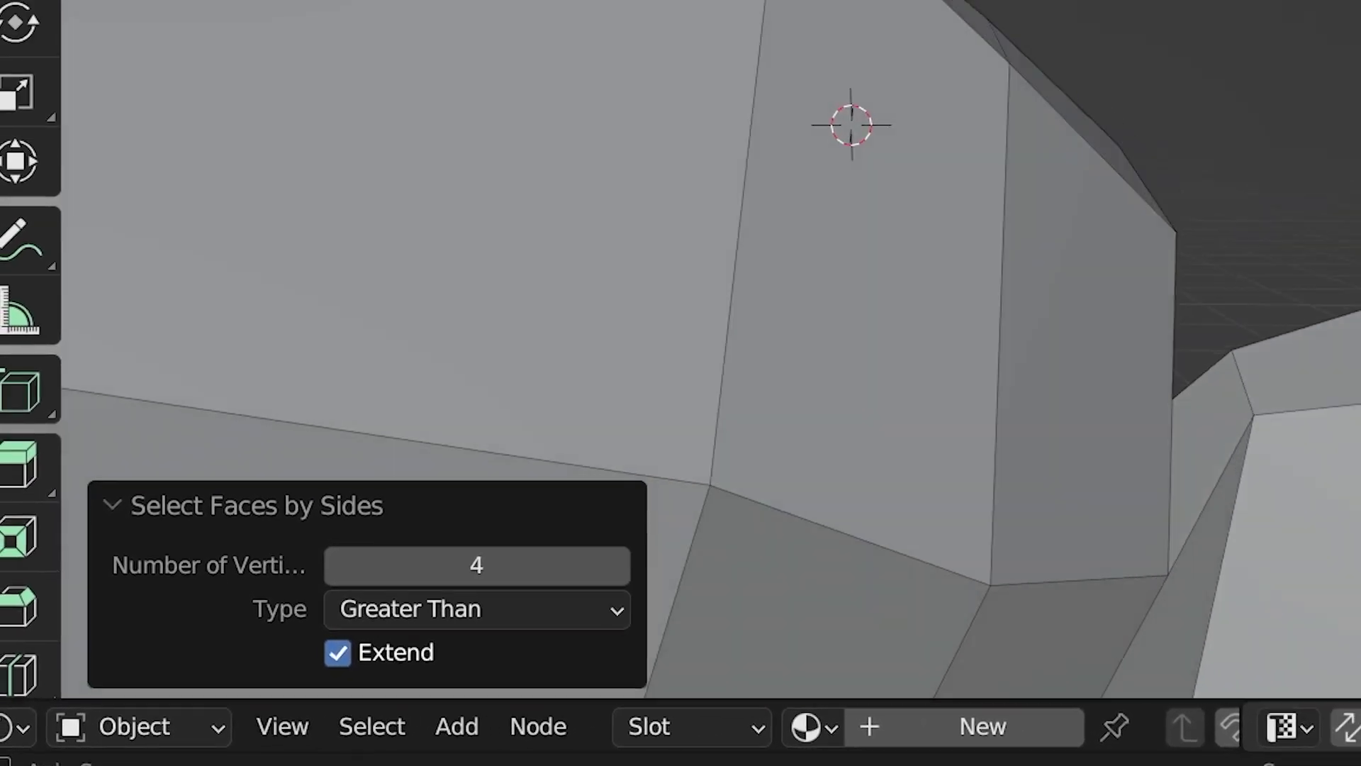
scroll(1258, 265, "down", 8)
middle_click_drag(1258, 265, 316, 295)
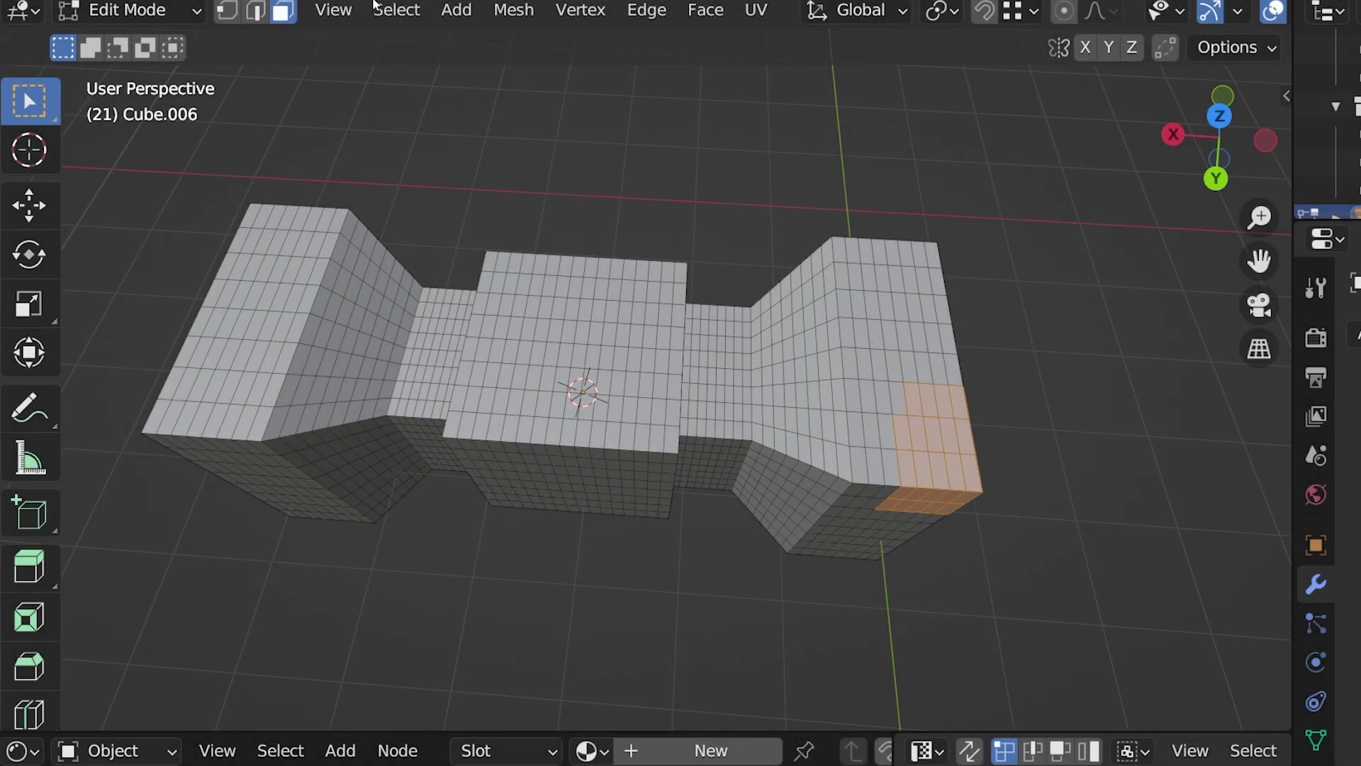
- Apply Select Mirror to the corner faces, trying X, Y, Z and then all three axes together
left_click(396, 9)
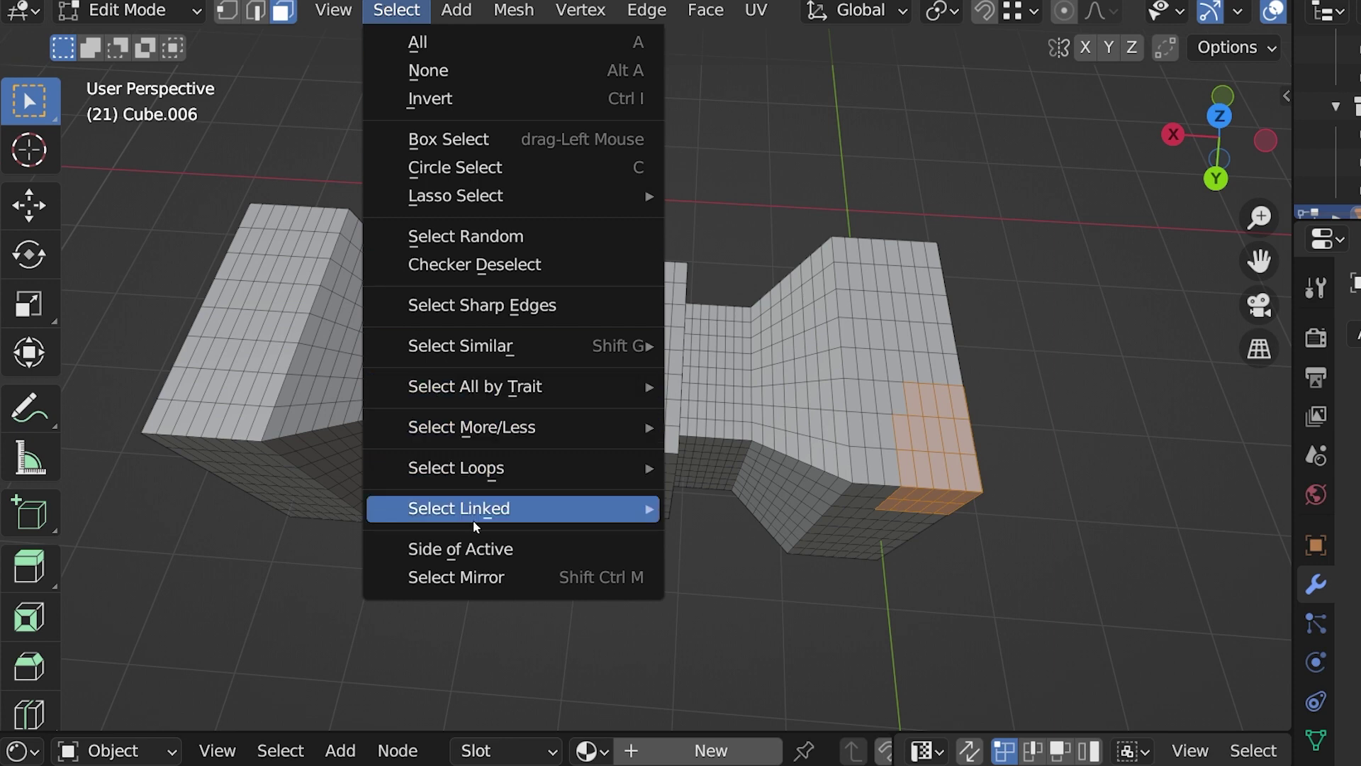
left_click(474, 572)
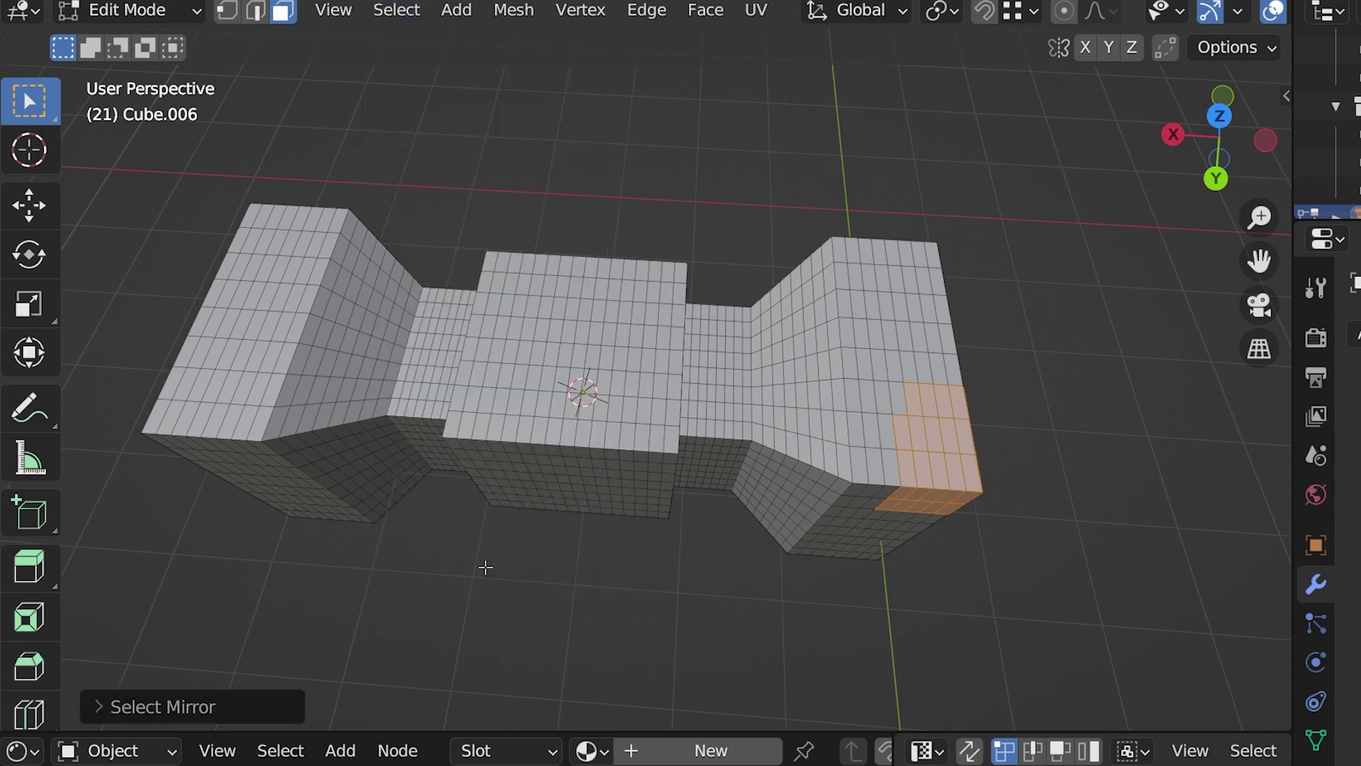
left_click(99, 707)
left_click(352, 610)
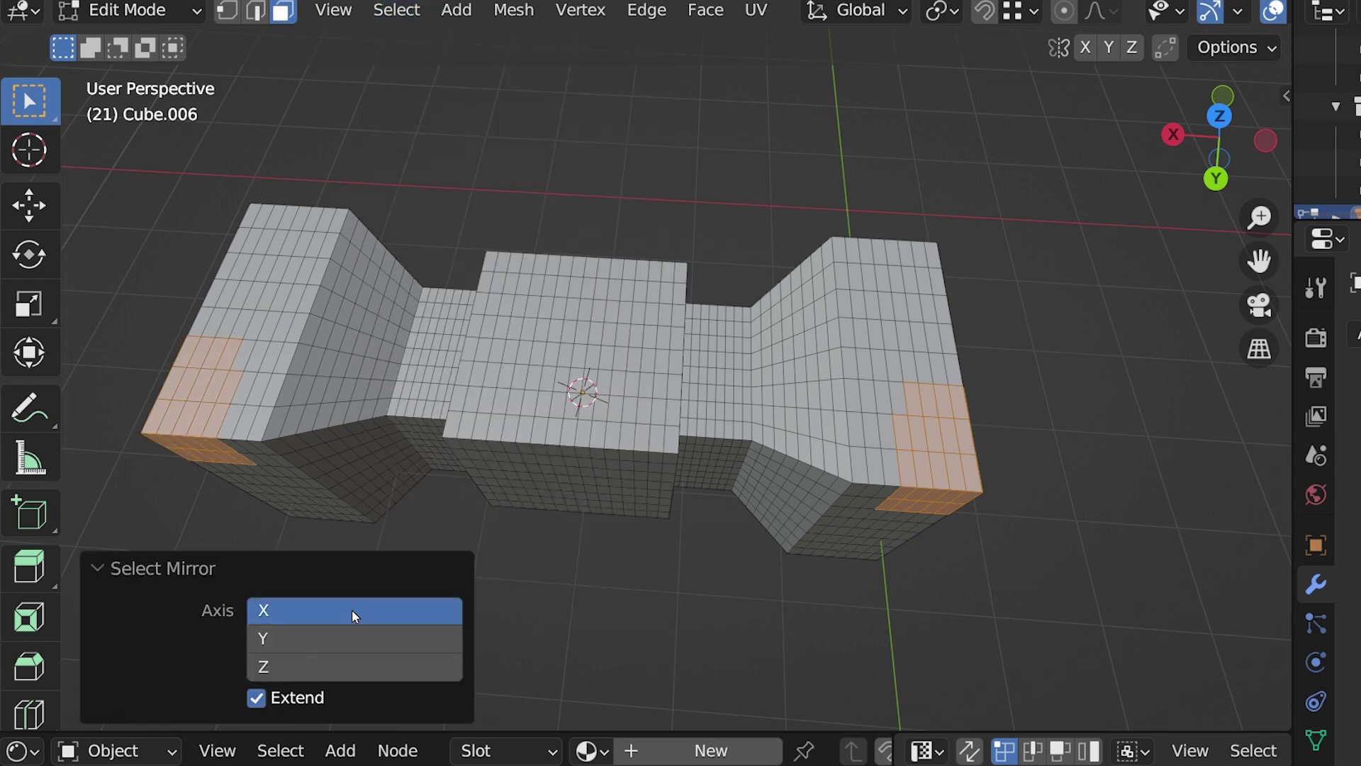
left_click(346, 638)
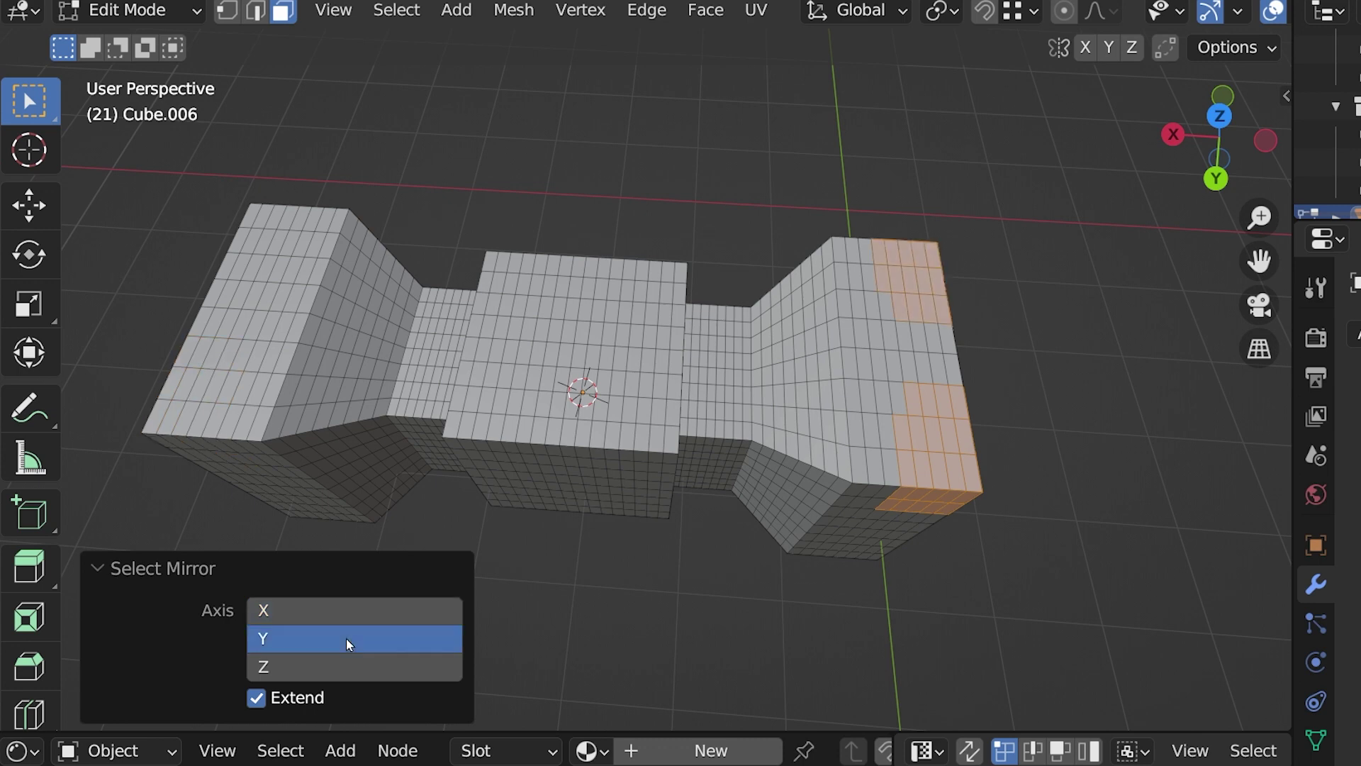
left_click(340, 663)
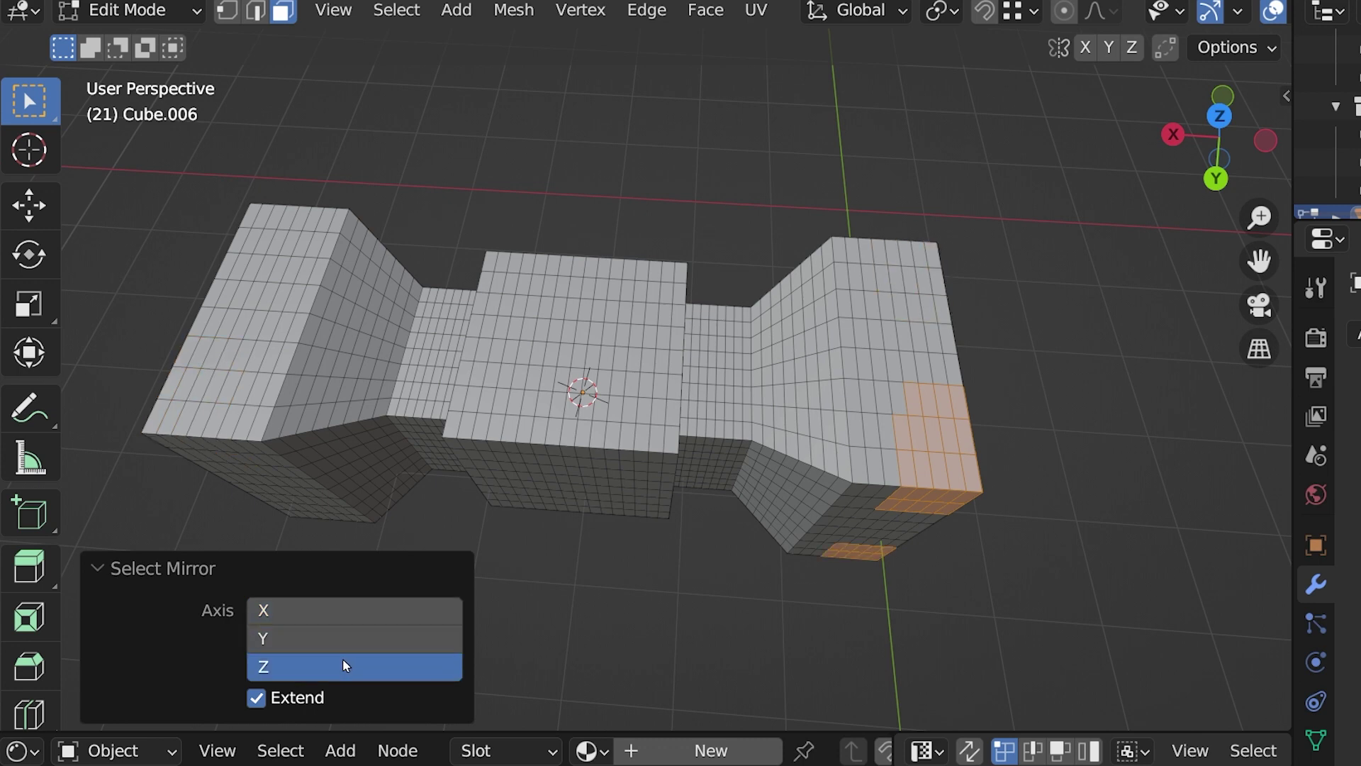
left_click(359, 627, "shift")
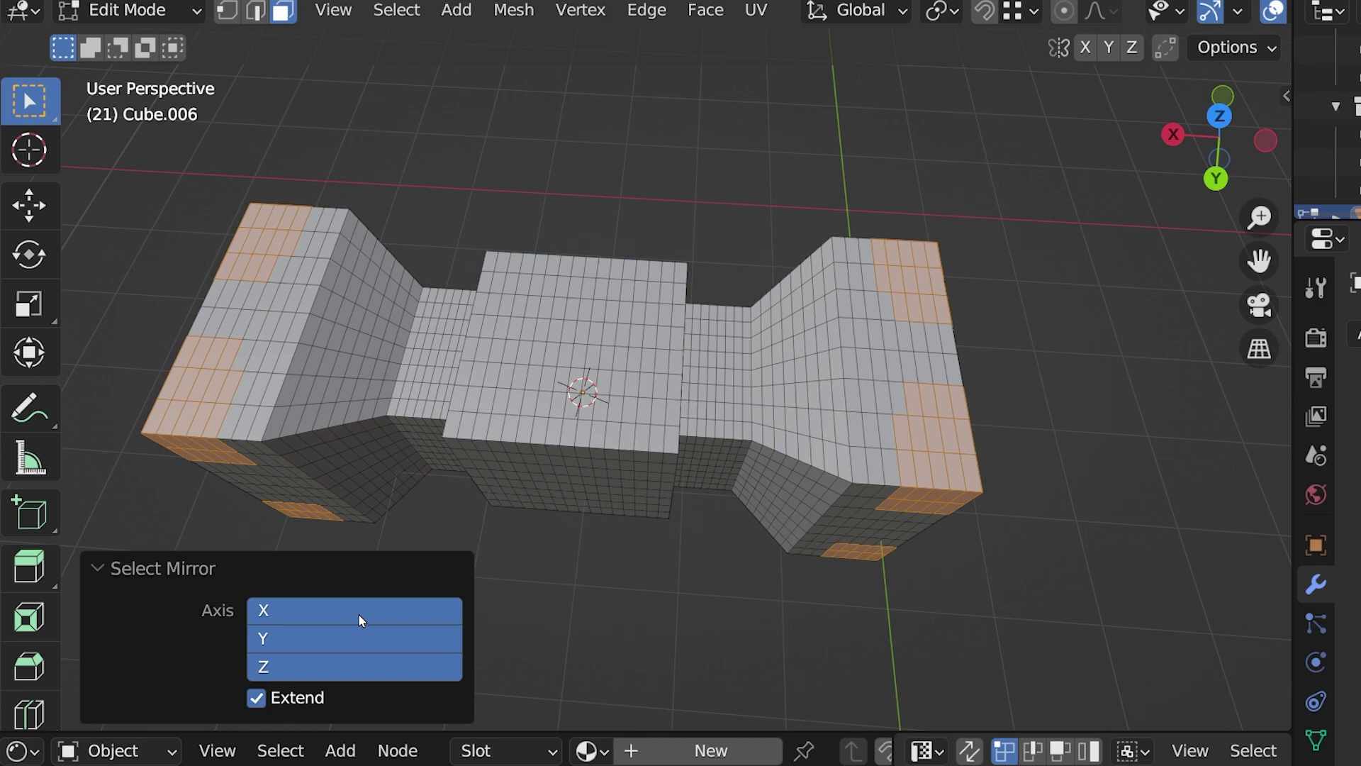
- Toggle Extend off and back on so the original faces stay selected with the mirrored ones
left_click(259, 698)
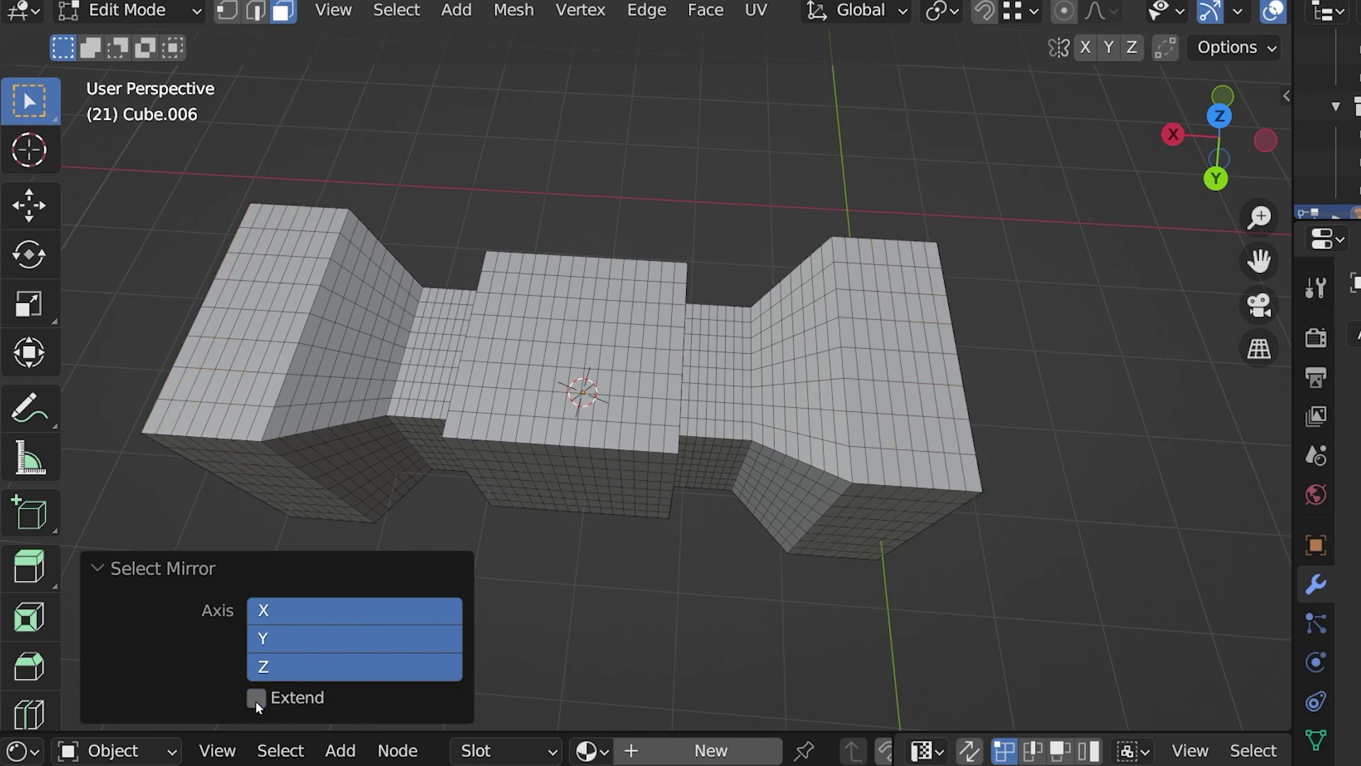
left_click(256, 701)
mouse_move(675, 645)
middle_mouse_down()
mouse_move(688, 501)
mouse_move(994, 477)
mouse_move(915, 493)
mouse_move(597, 496)
mouse_move(708, 517)
middle_mouse_up()
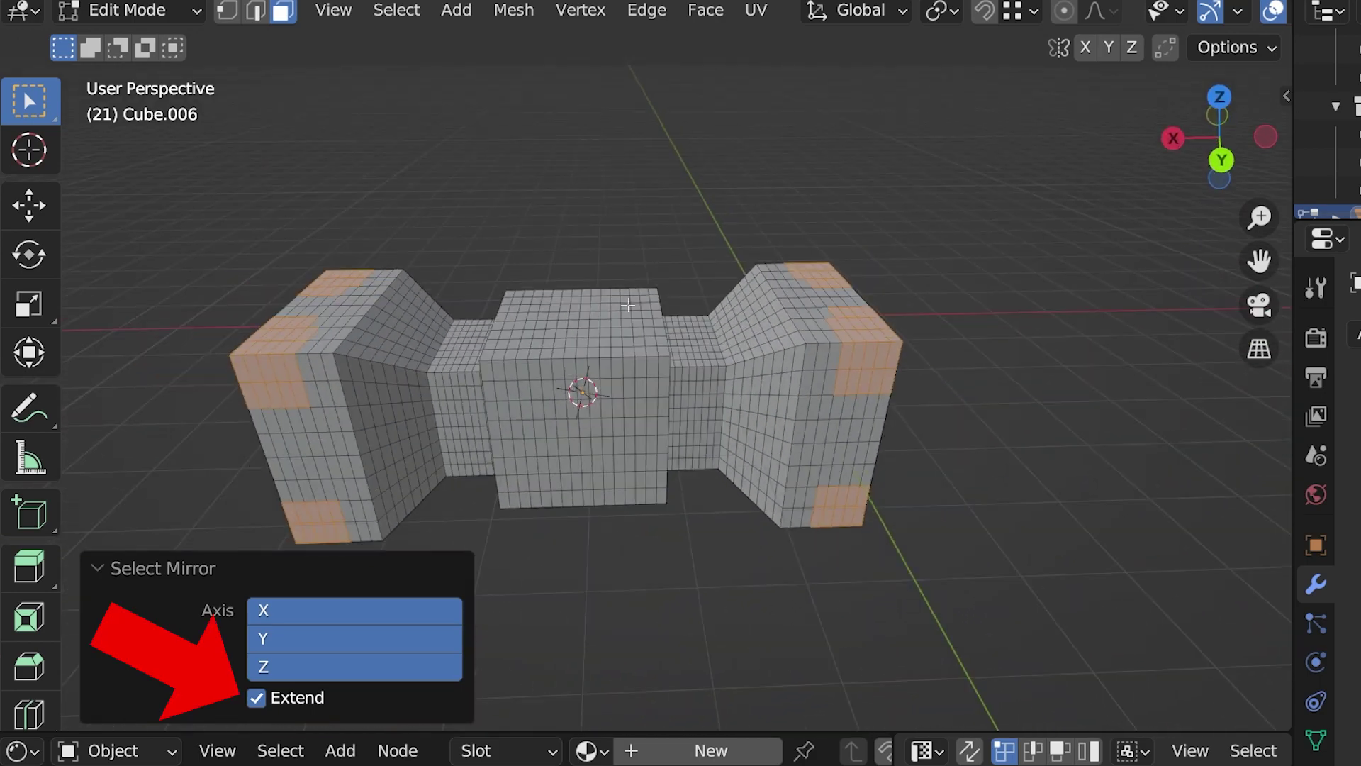
- In the soldier file, Select Mirror from the left glove to get Hands1_in_Glove.Right selected
left_click(378, 140)
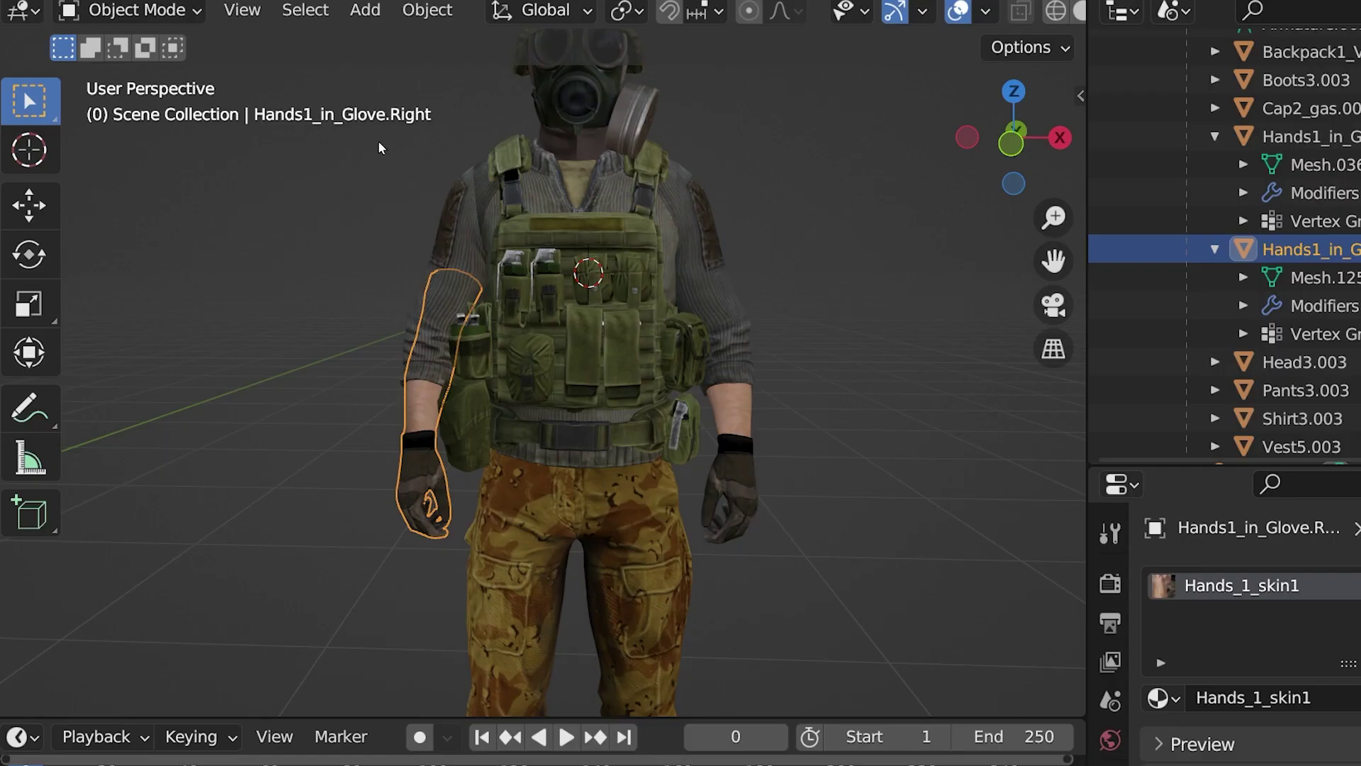
left_click(728, 404)
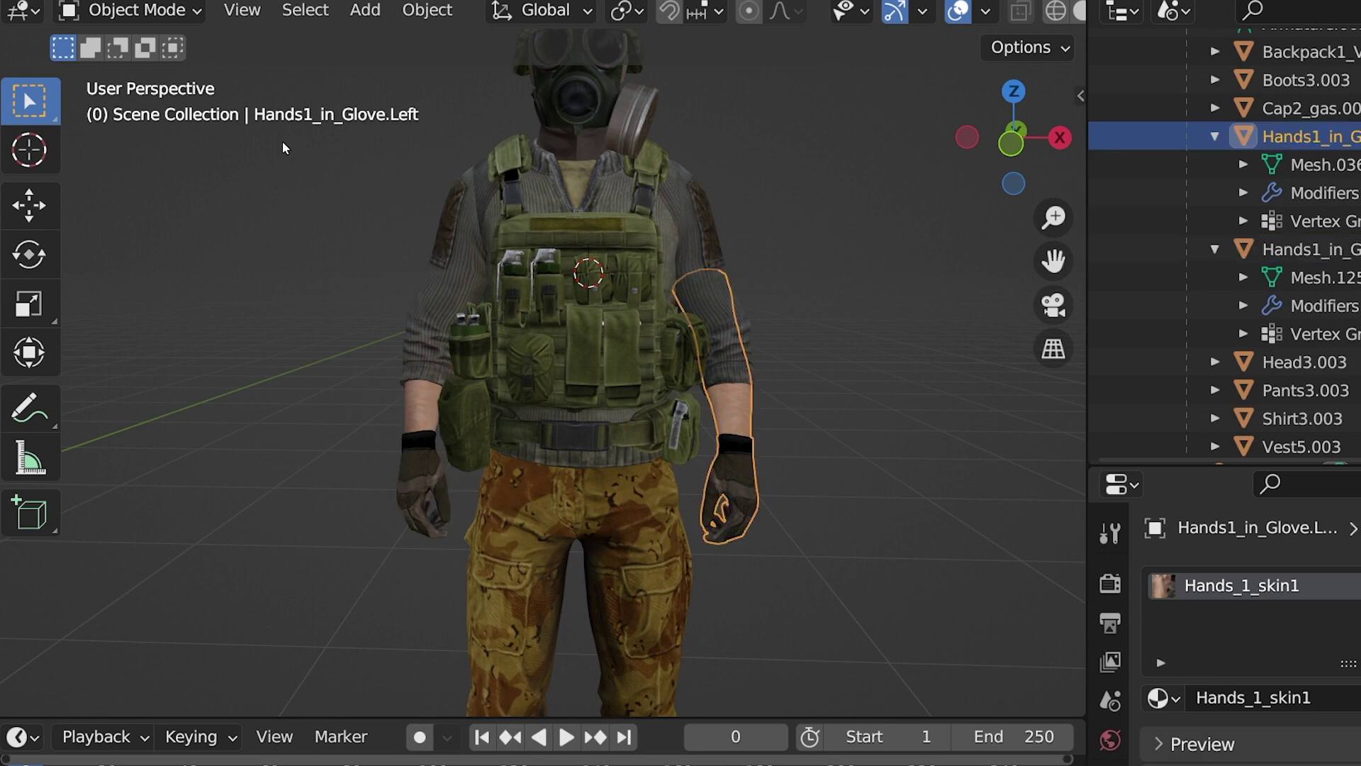
left_click(310, 9)
left_click(307, 12)
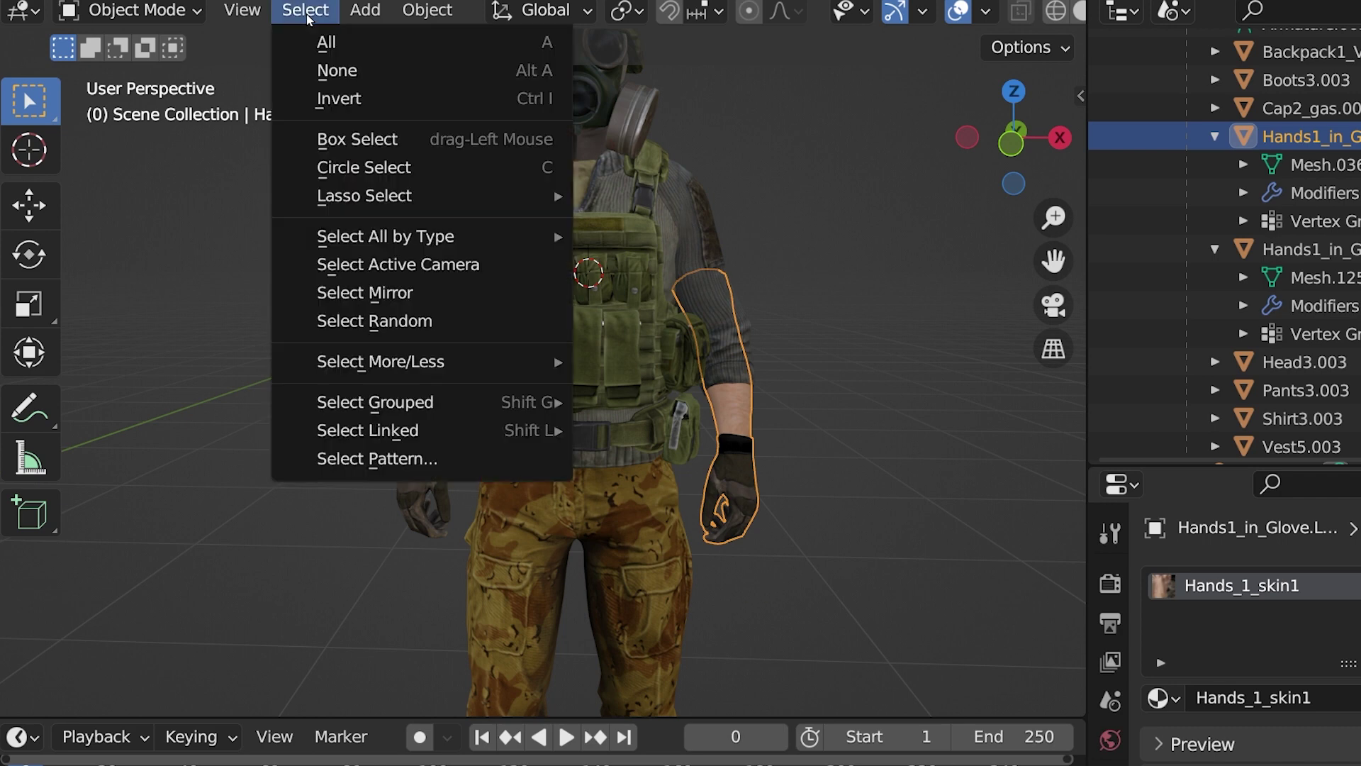
left_click(378, 294)
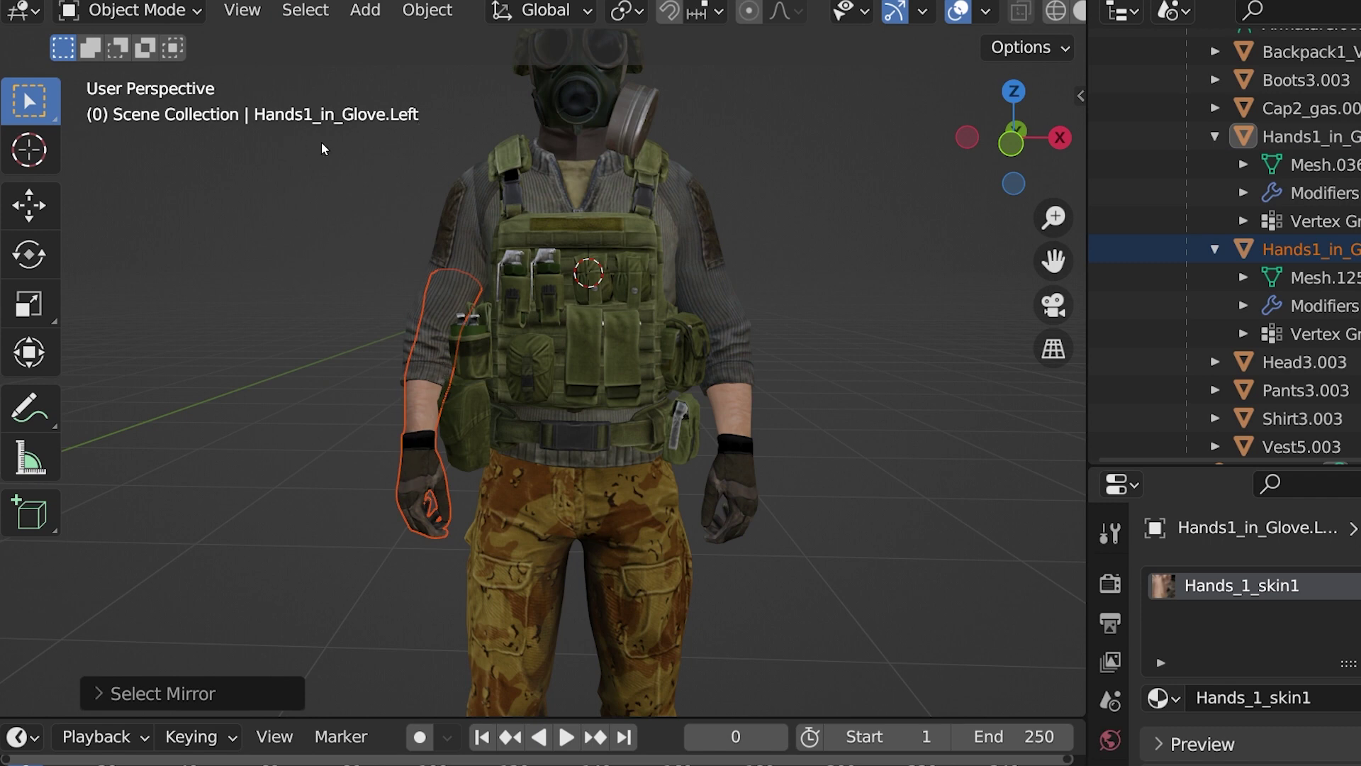
left_click(742, 453)
left_click(422, 432)
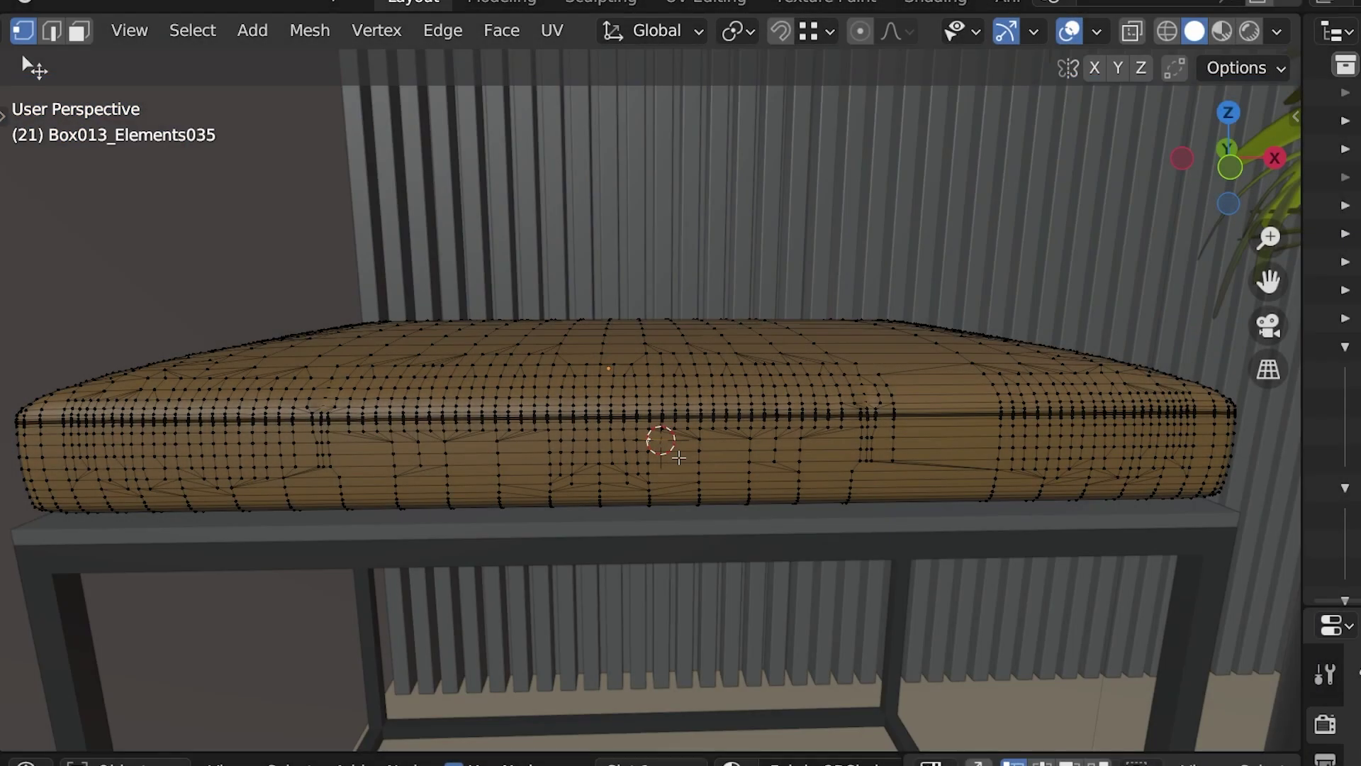
- Run Side of Active on the cushion, switching the Select Axis between Y and Z
left_click(193, 30)
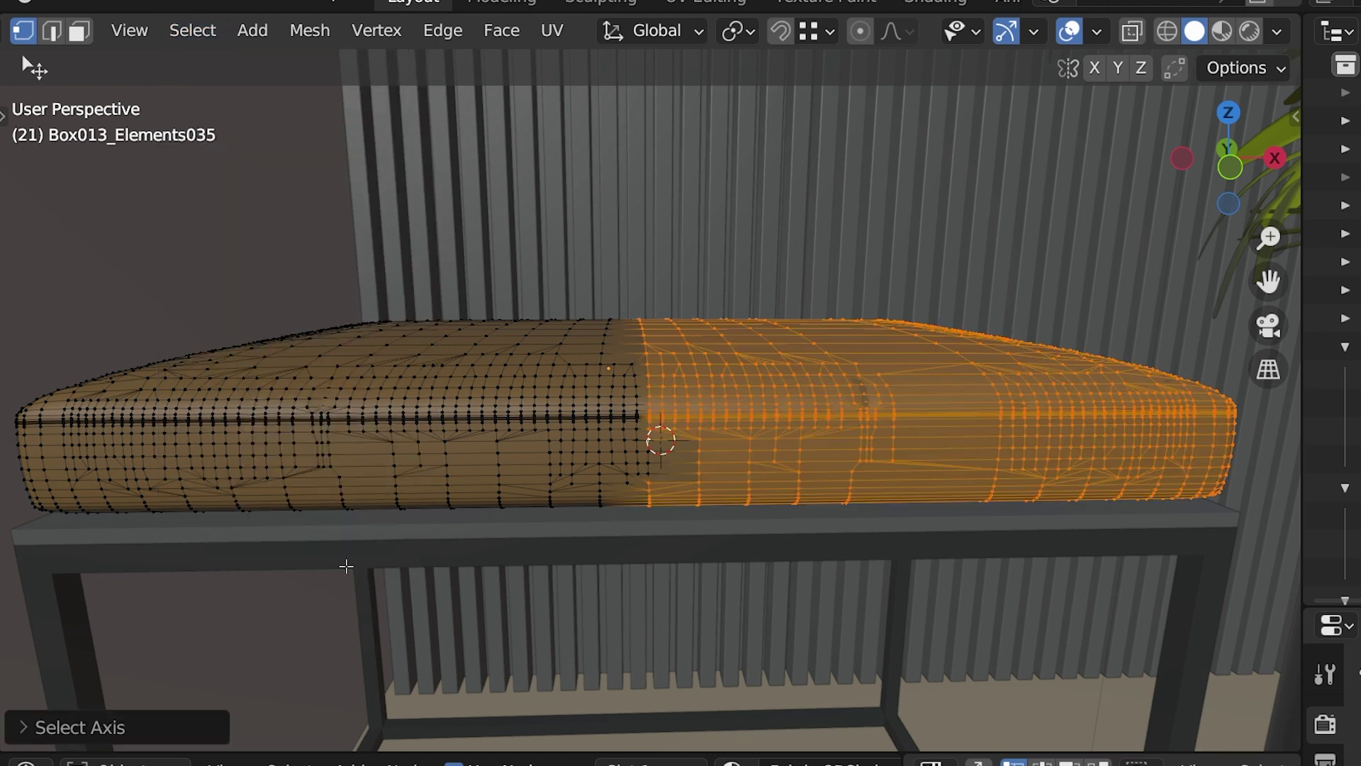
left_click(21, 728)
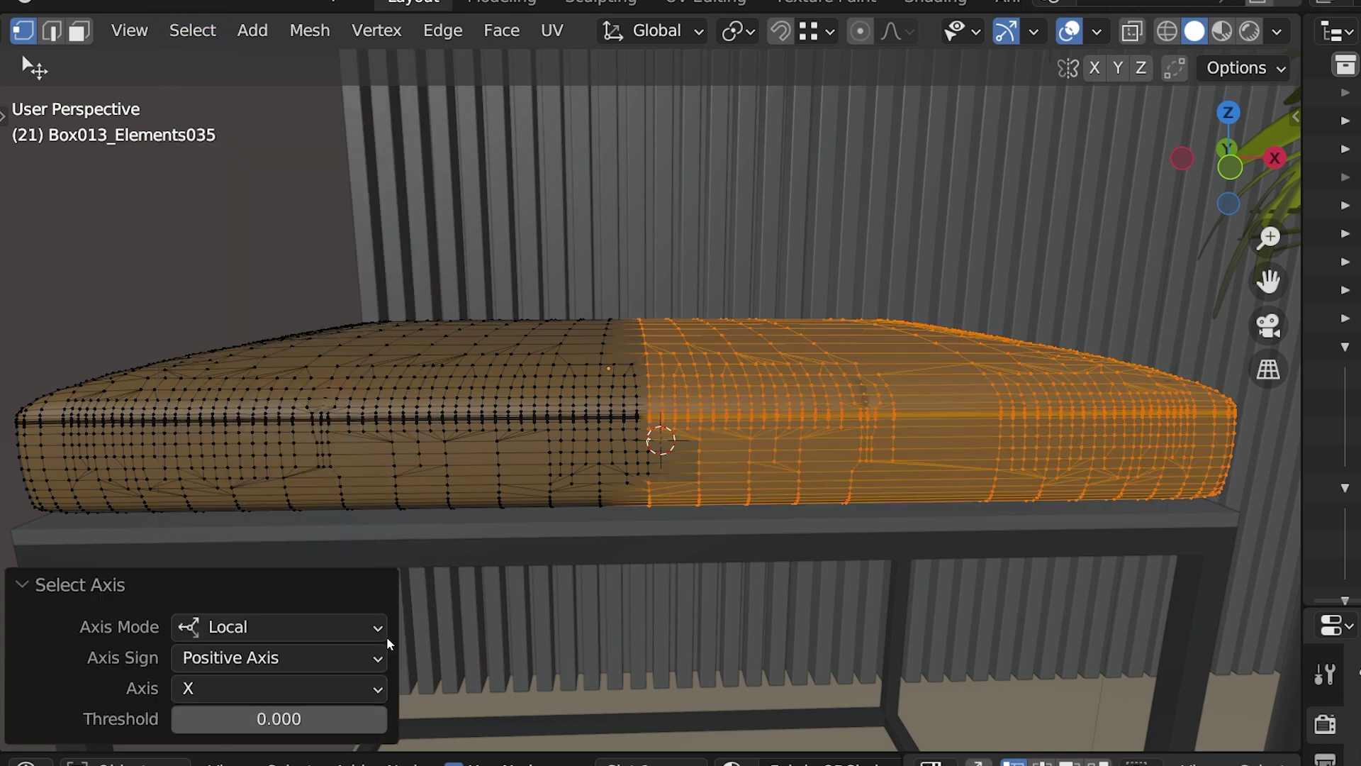
left_click(356, 689)
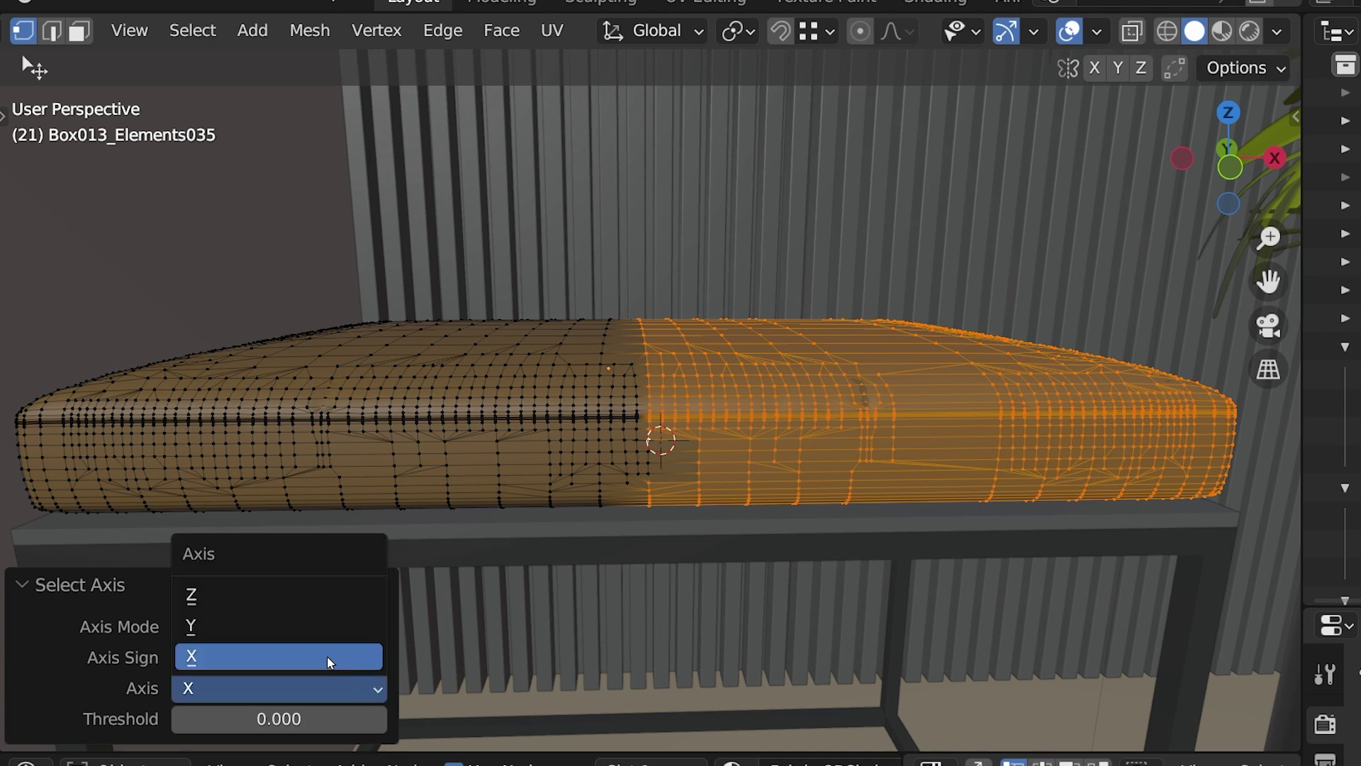
left_click(326, 631)
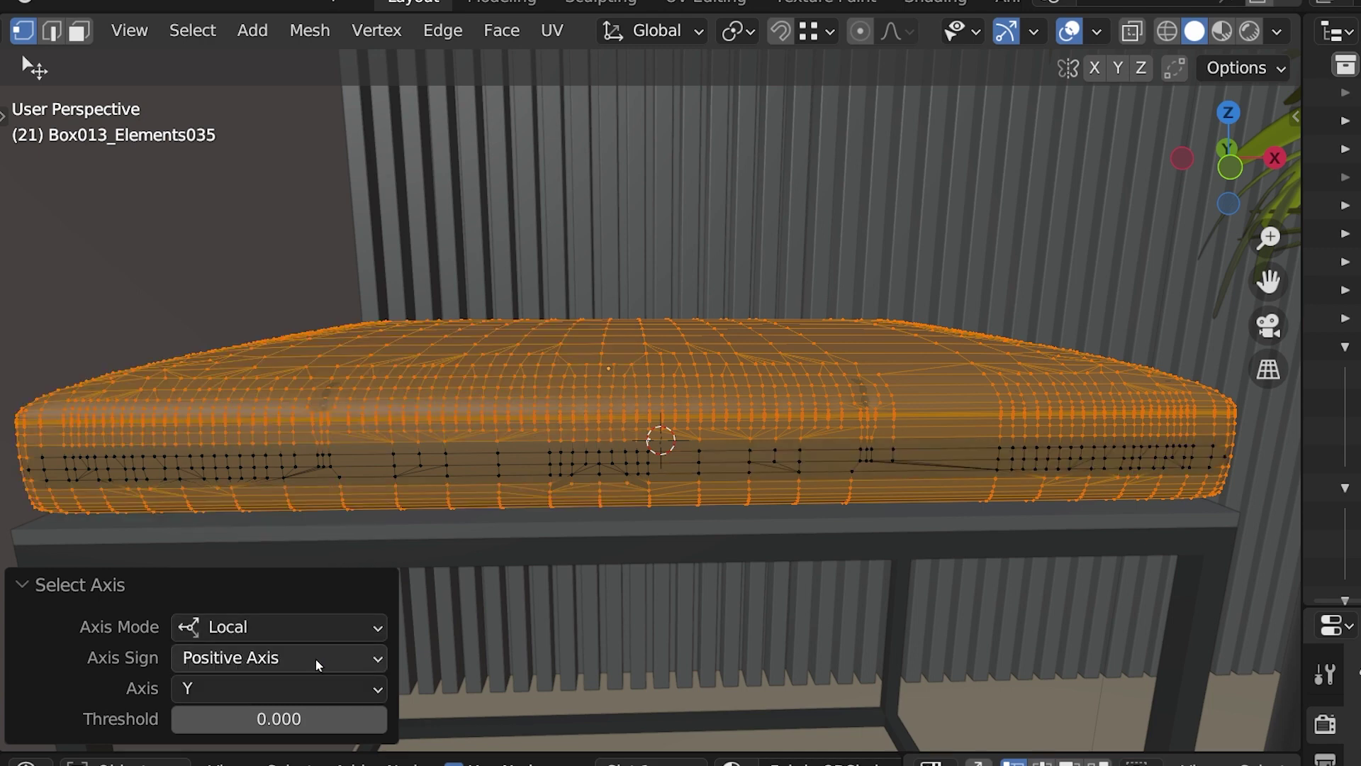
left_click(307, 685)
left_click(299, 596)
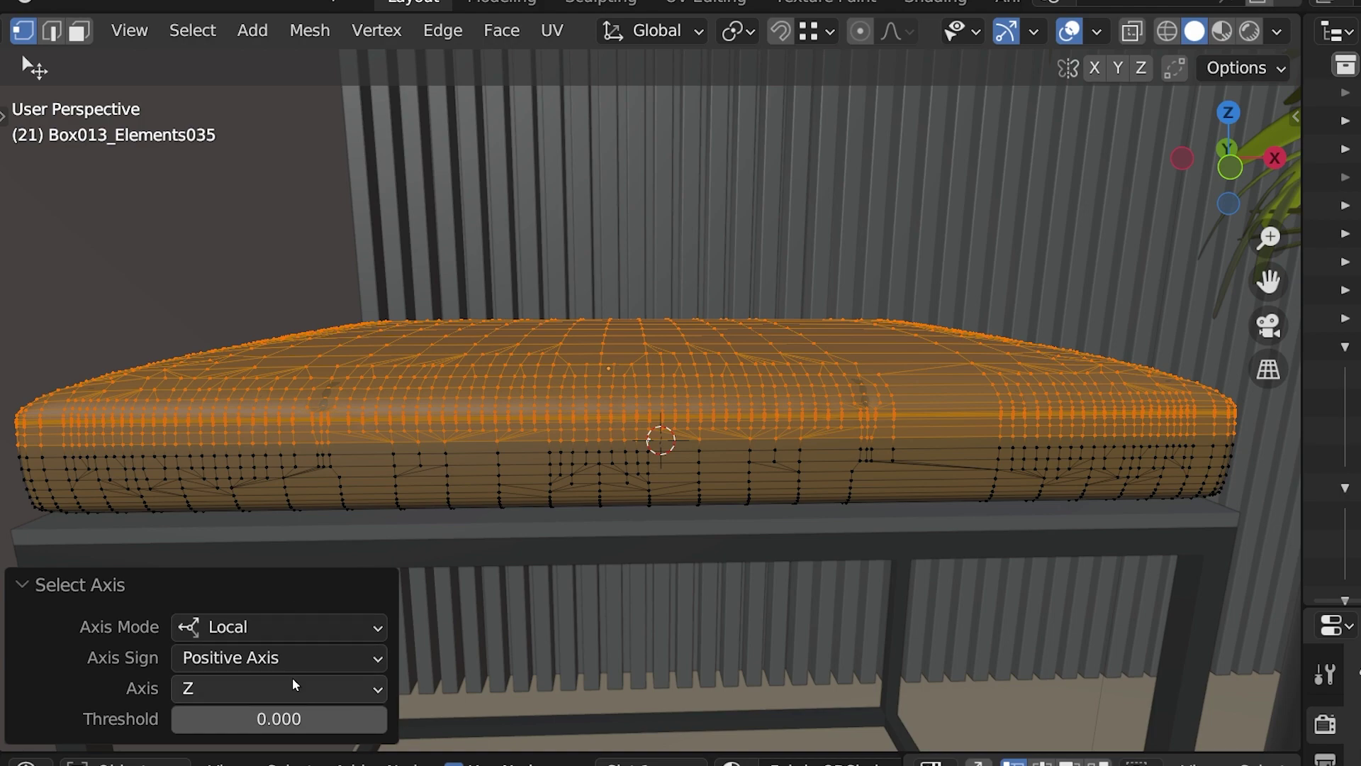
left_click(293, 686)
left_click(282, 627)
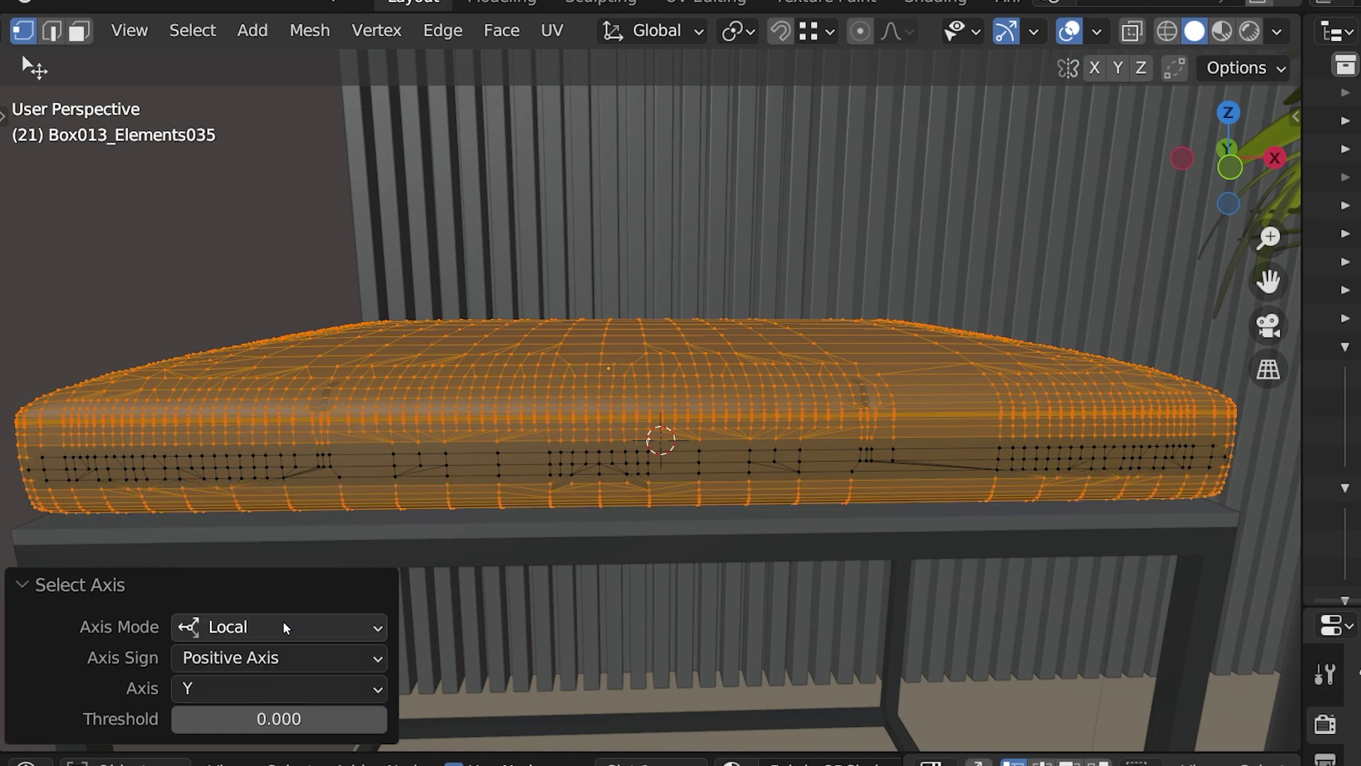
left_click(279, 658)
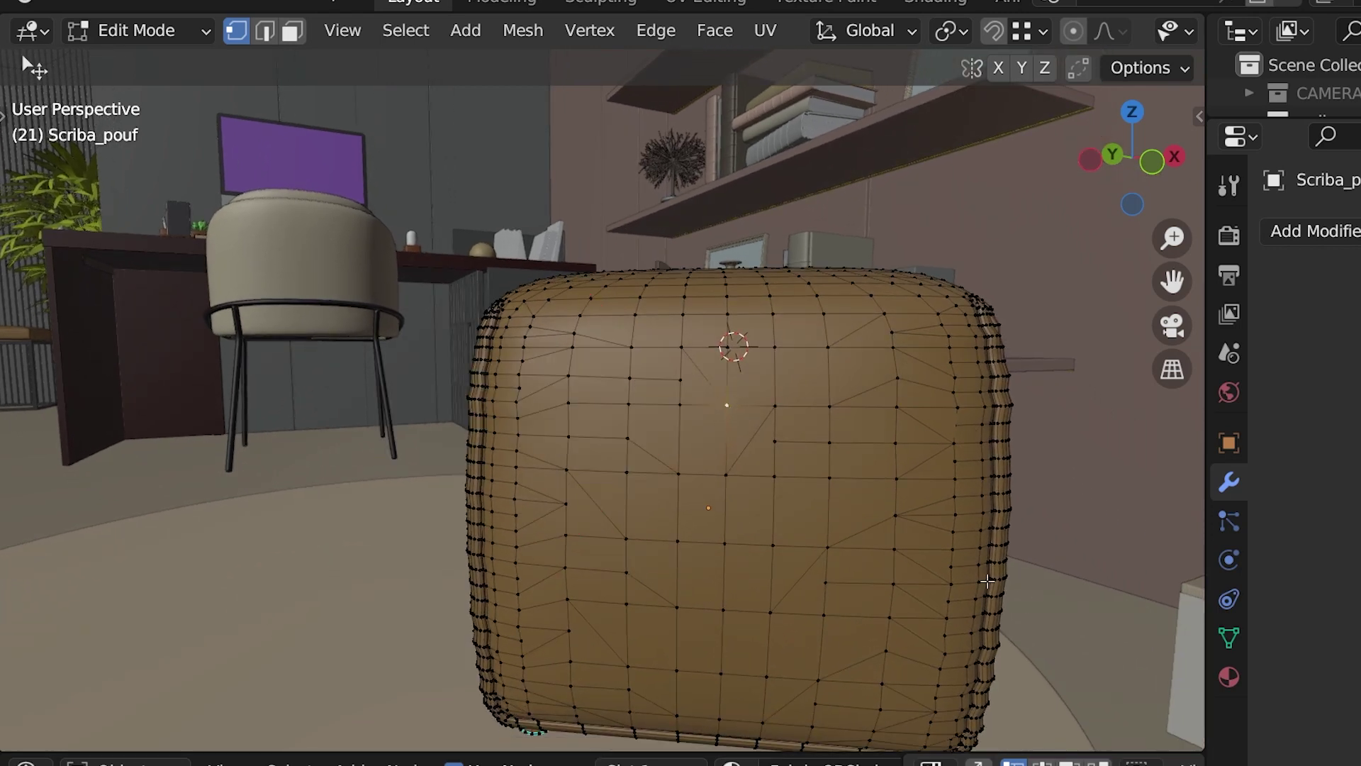
- Run Side of Active on the pouf, trying Positive, Negative and Aligned axis signs
left_click(403, 31)
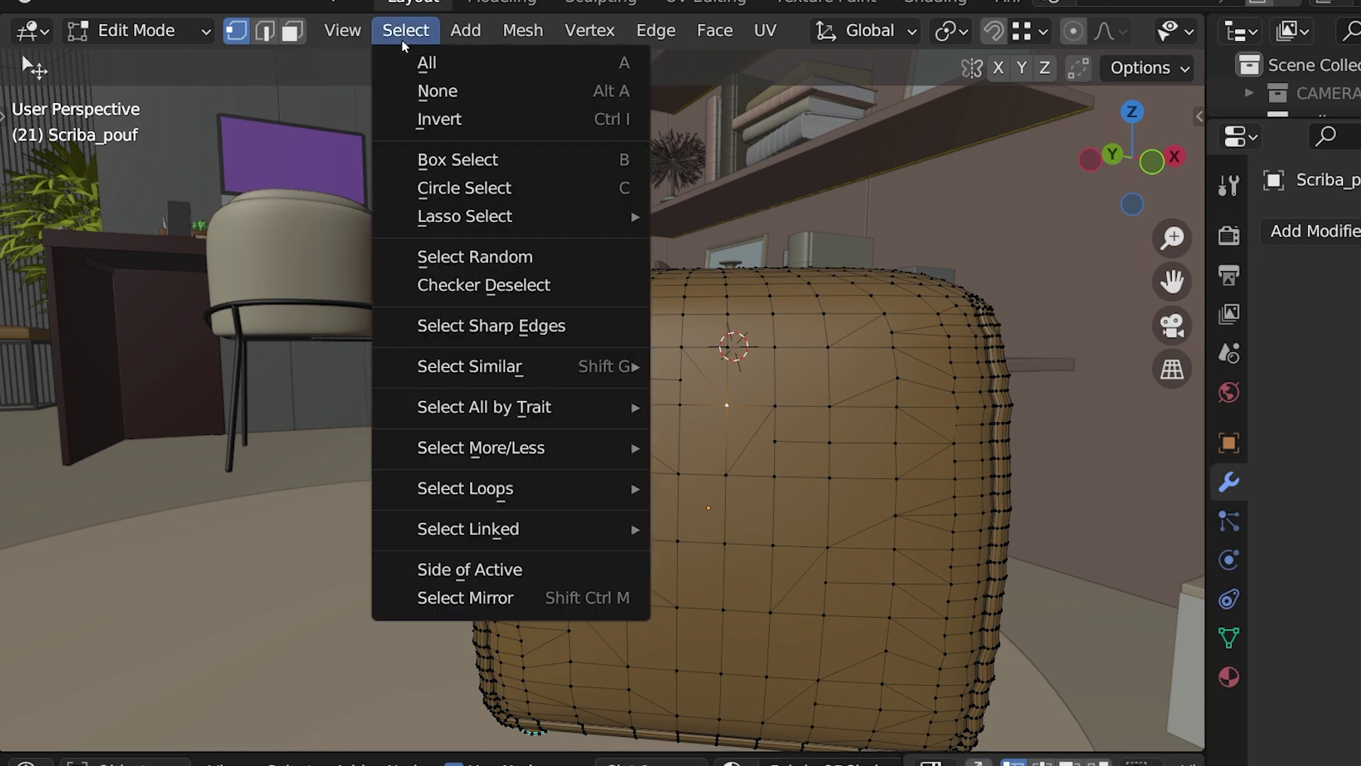
left_click(550, 575)
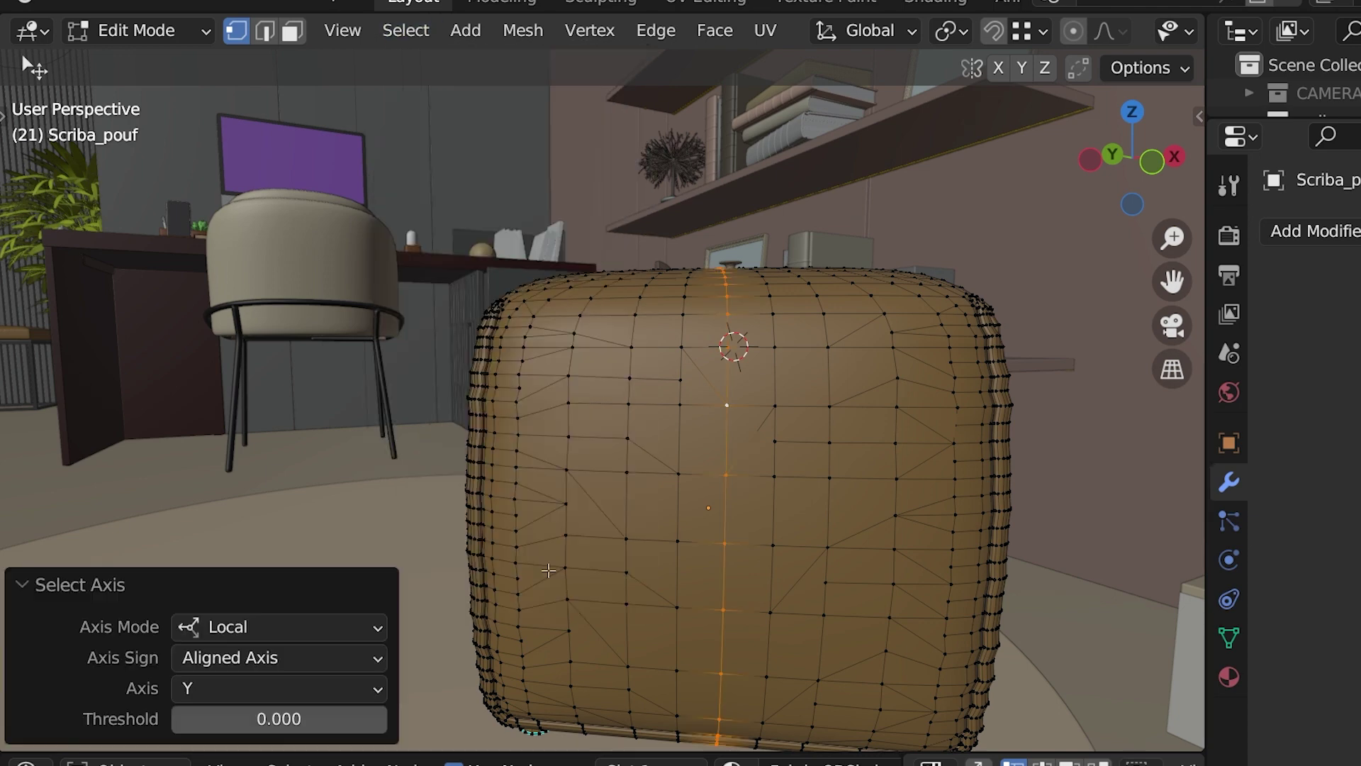
left_click(279, 658)
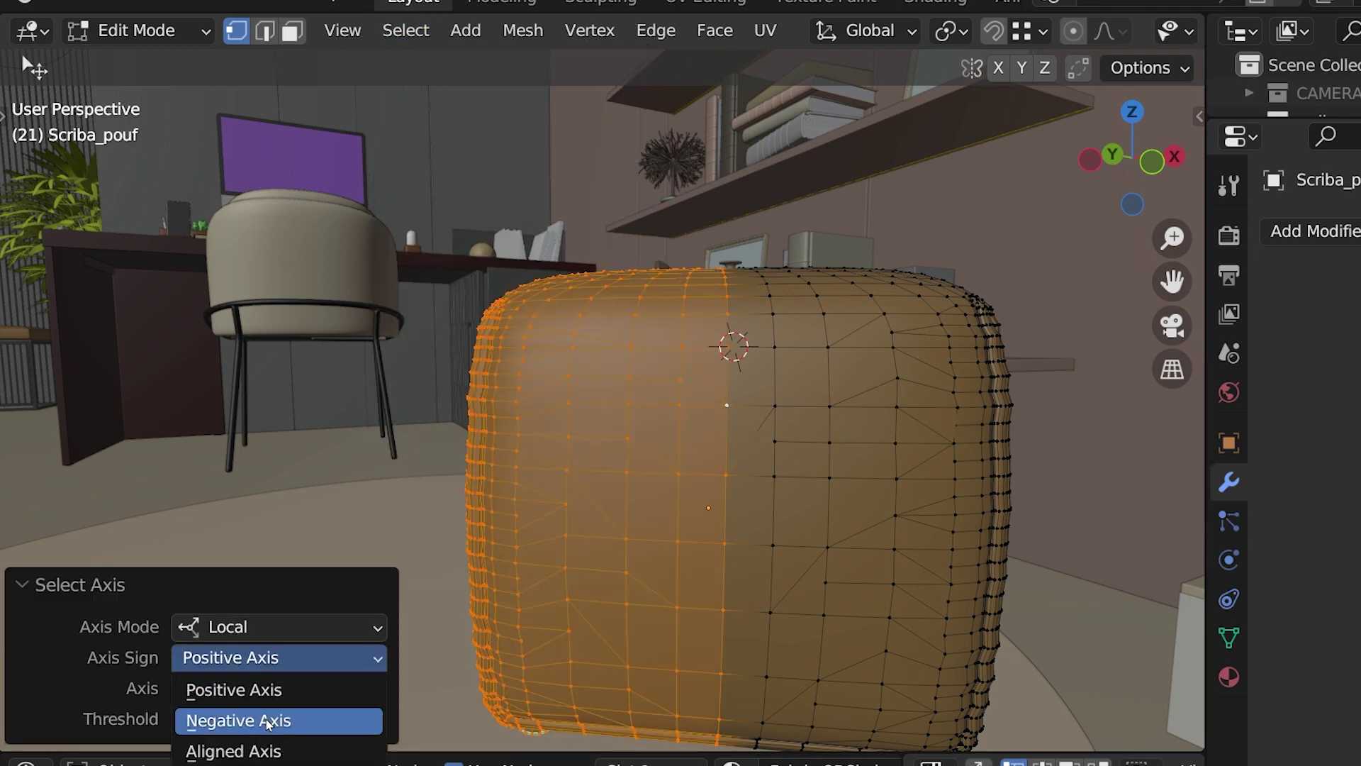
left_click(266, 720)
left_click(282, 658)
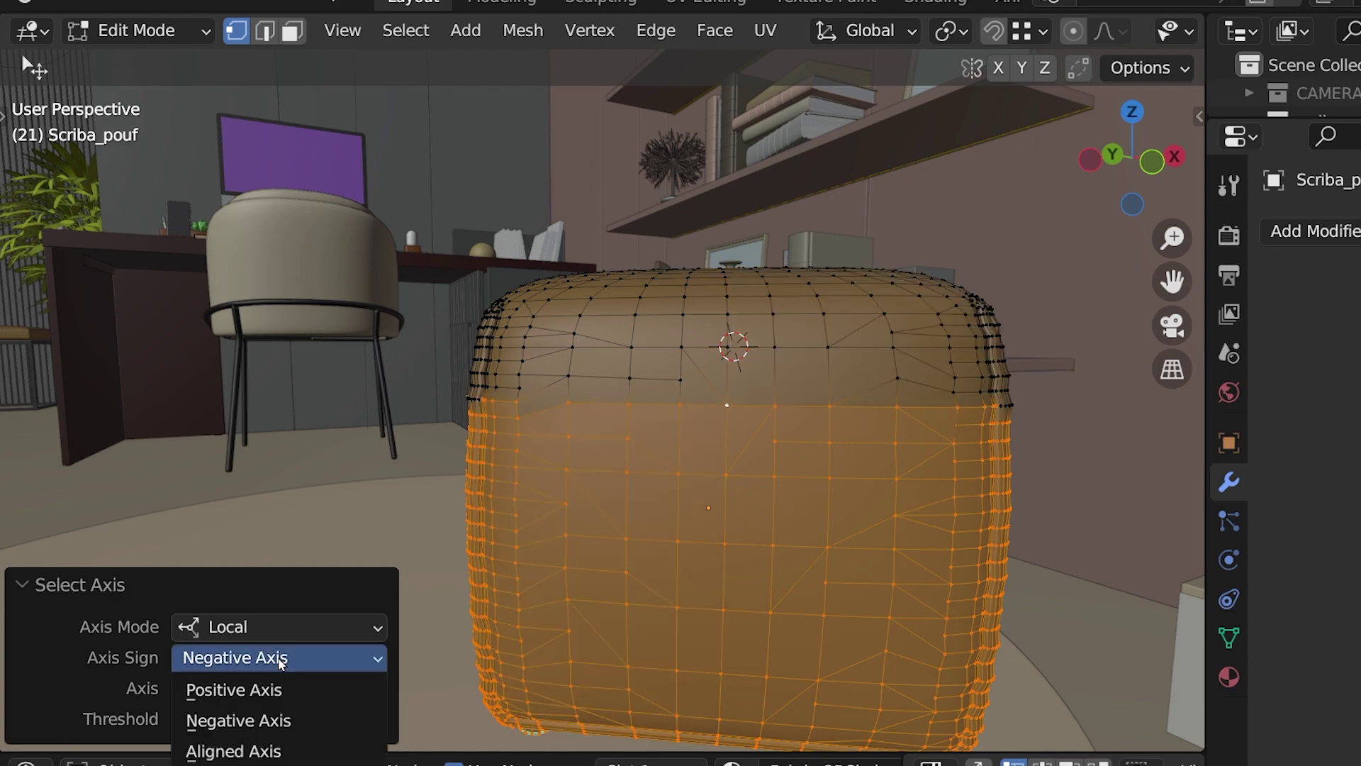
left_click(272, 752)
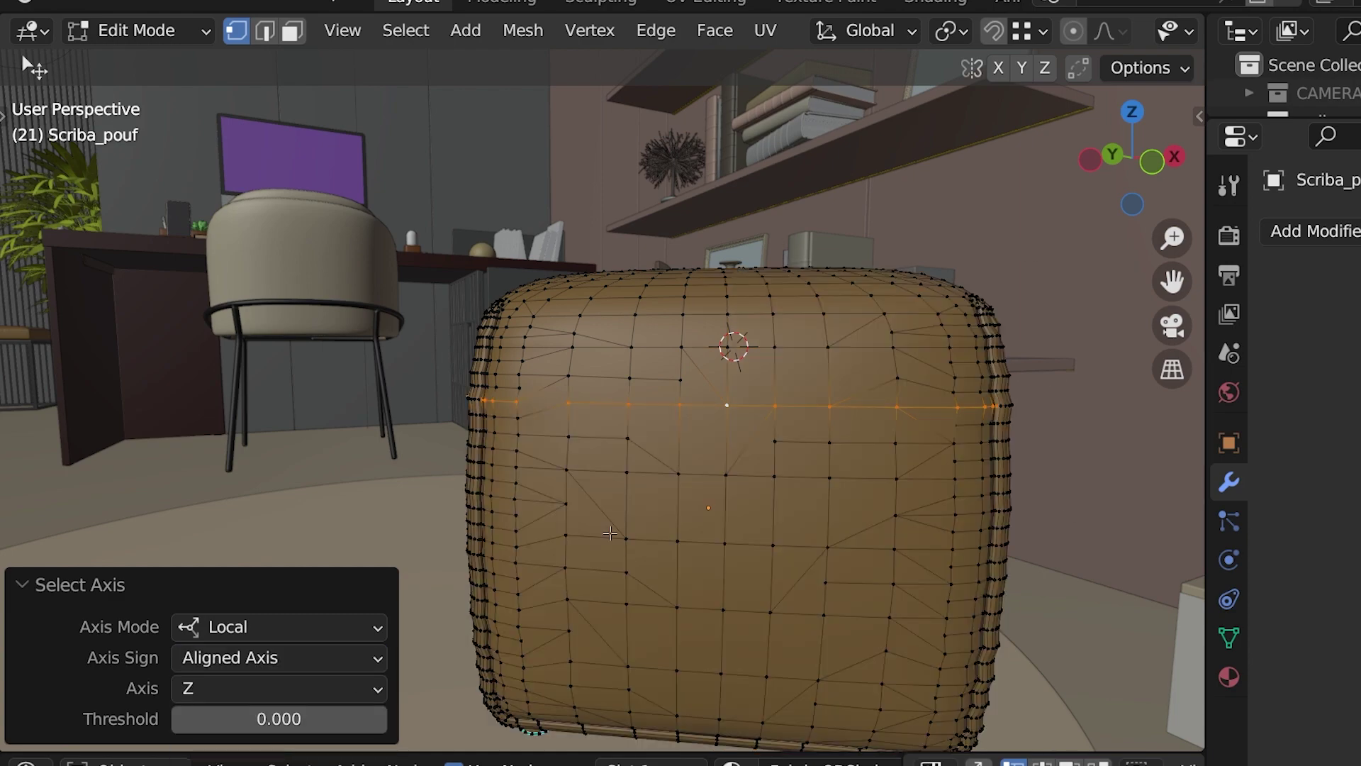
middle_click_drag(605, 450, 783, 429)
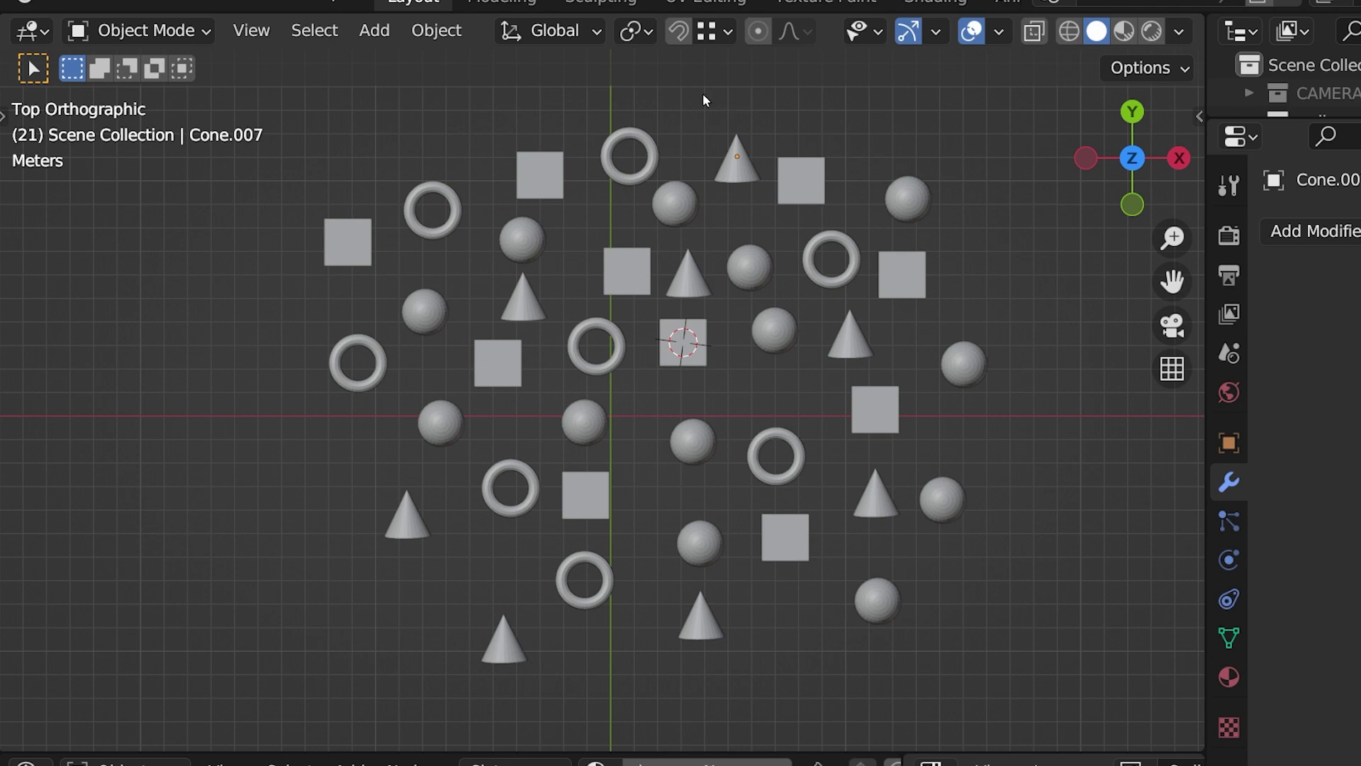
- Select every cube in the scene by entering the name pattern cube* in Select Pattern
left_click(321, 38)
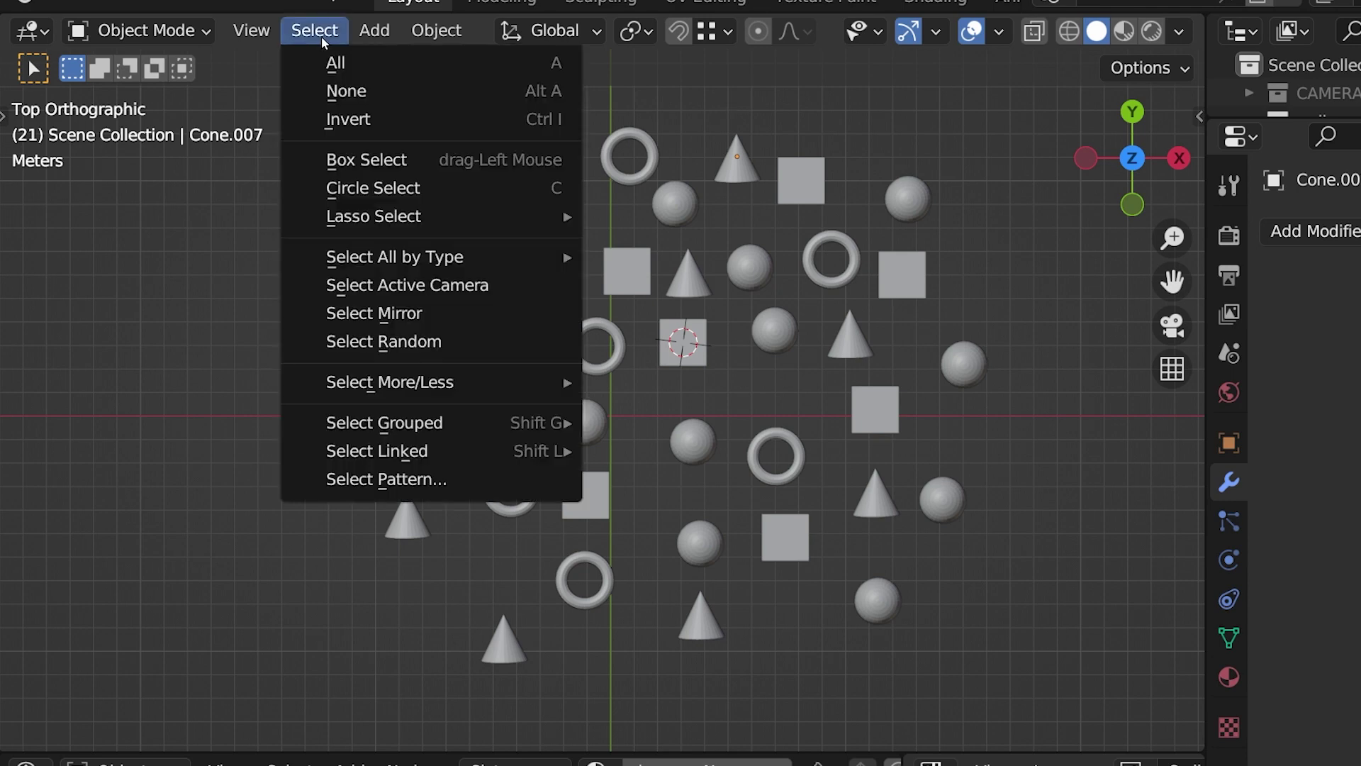
left_click(464, 480)
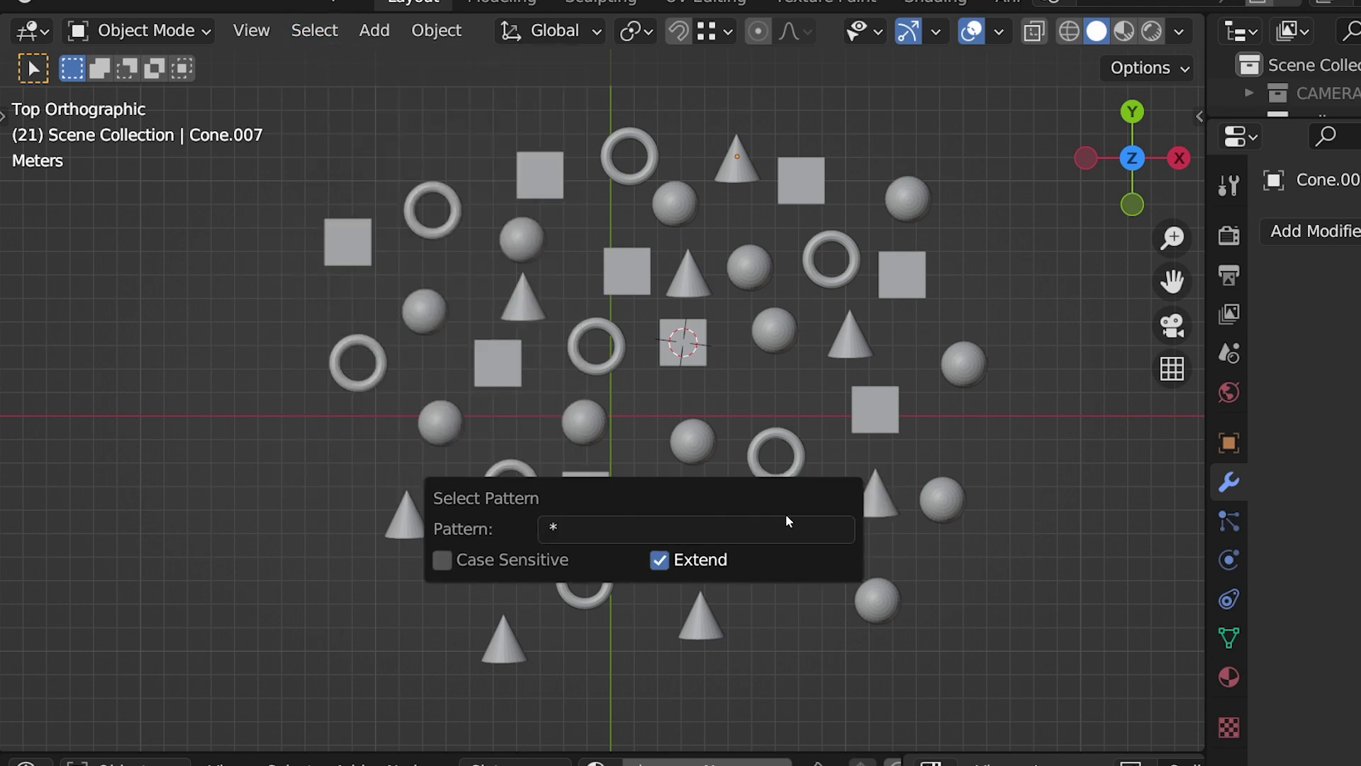
left_click(633, 529)
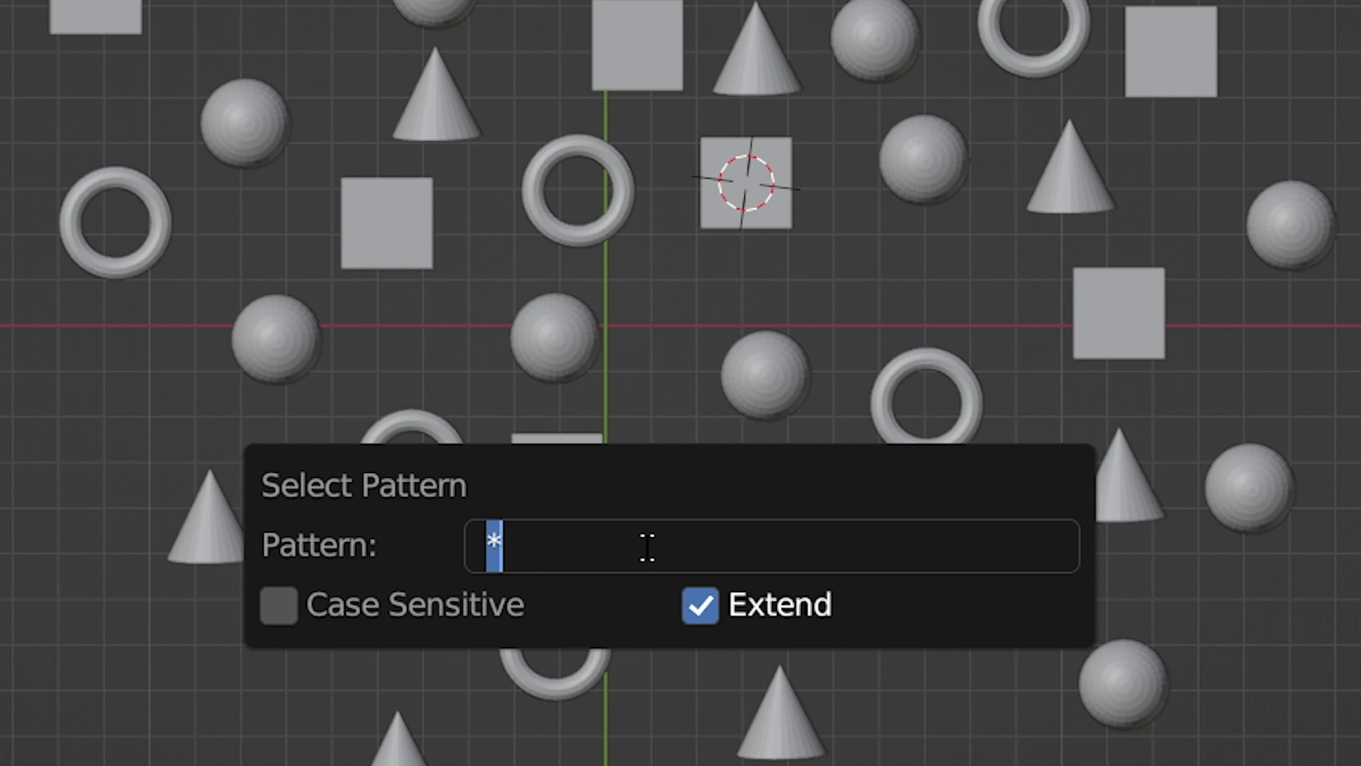
type("?")
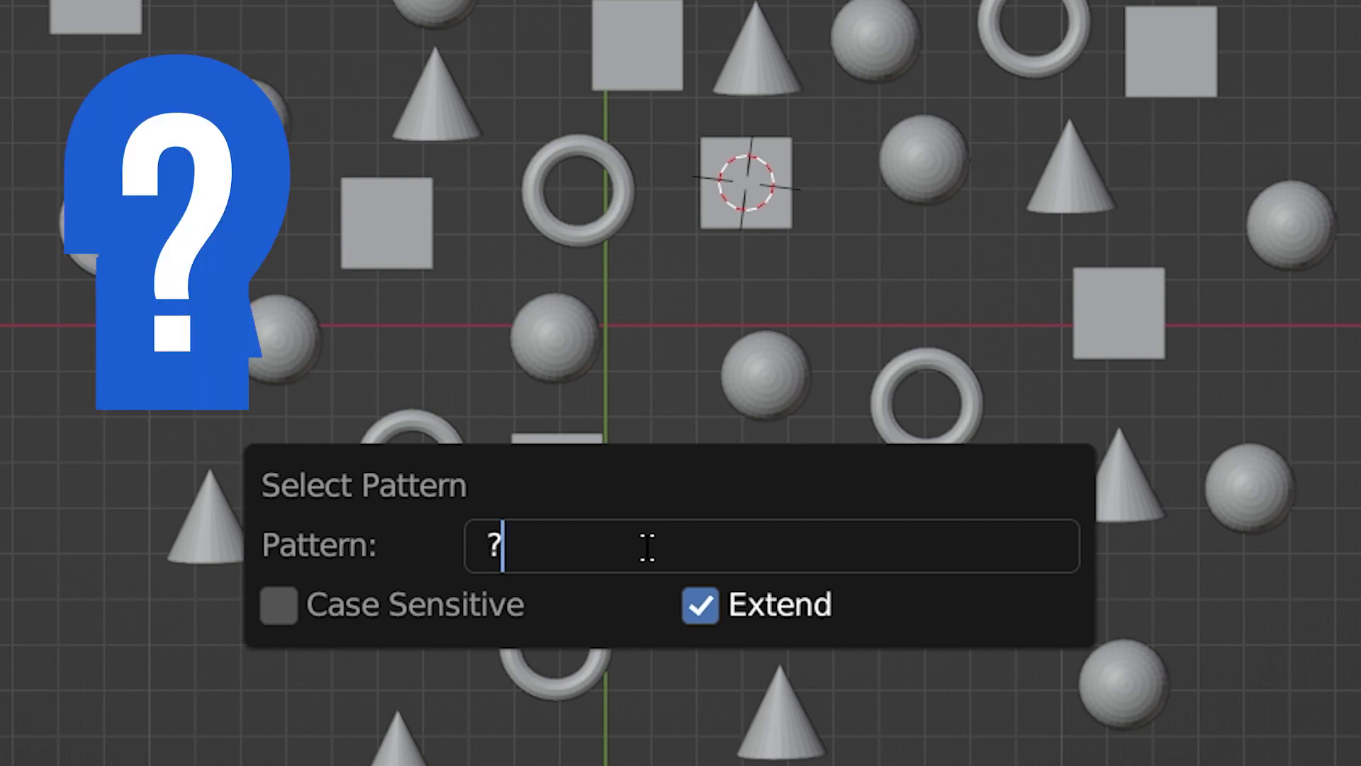
key("BackSpace")
type("*")
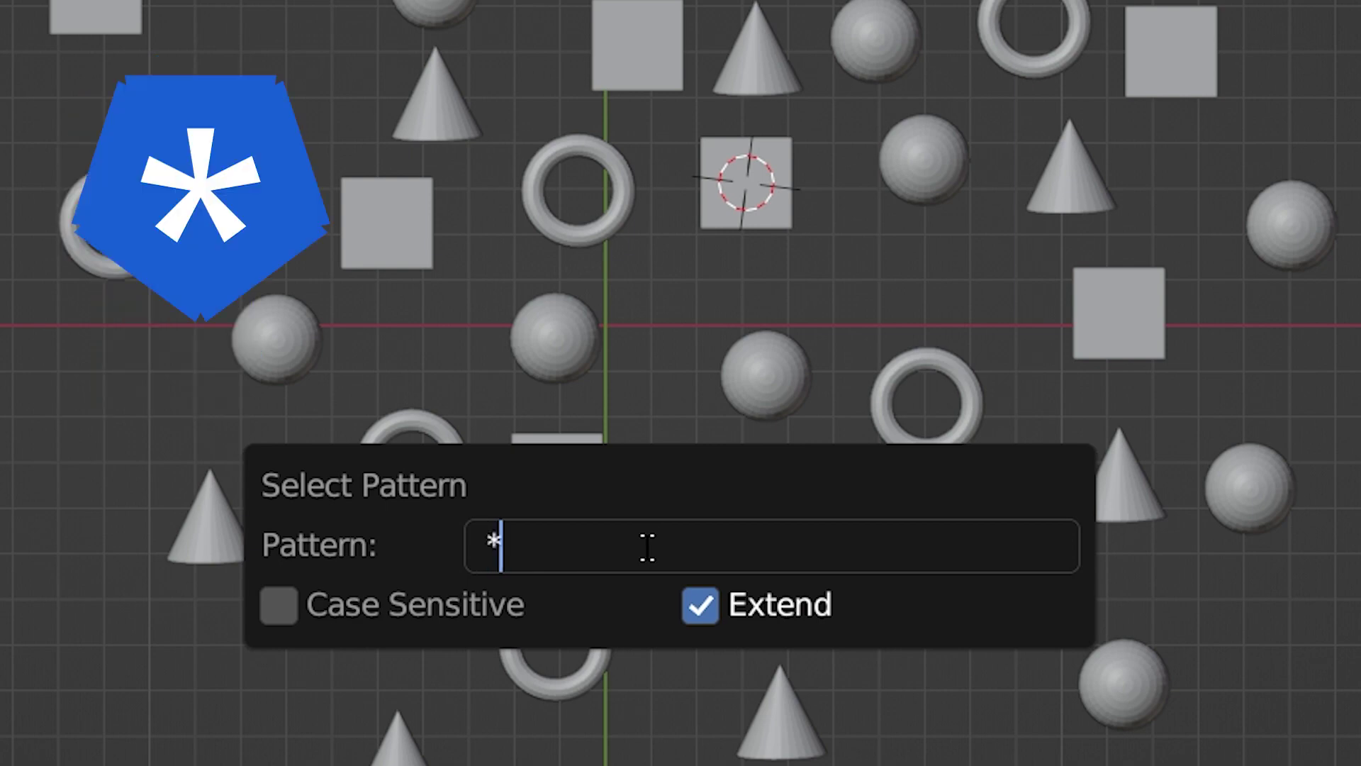
key("BackSpace")
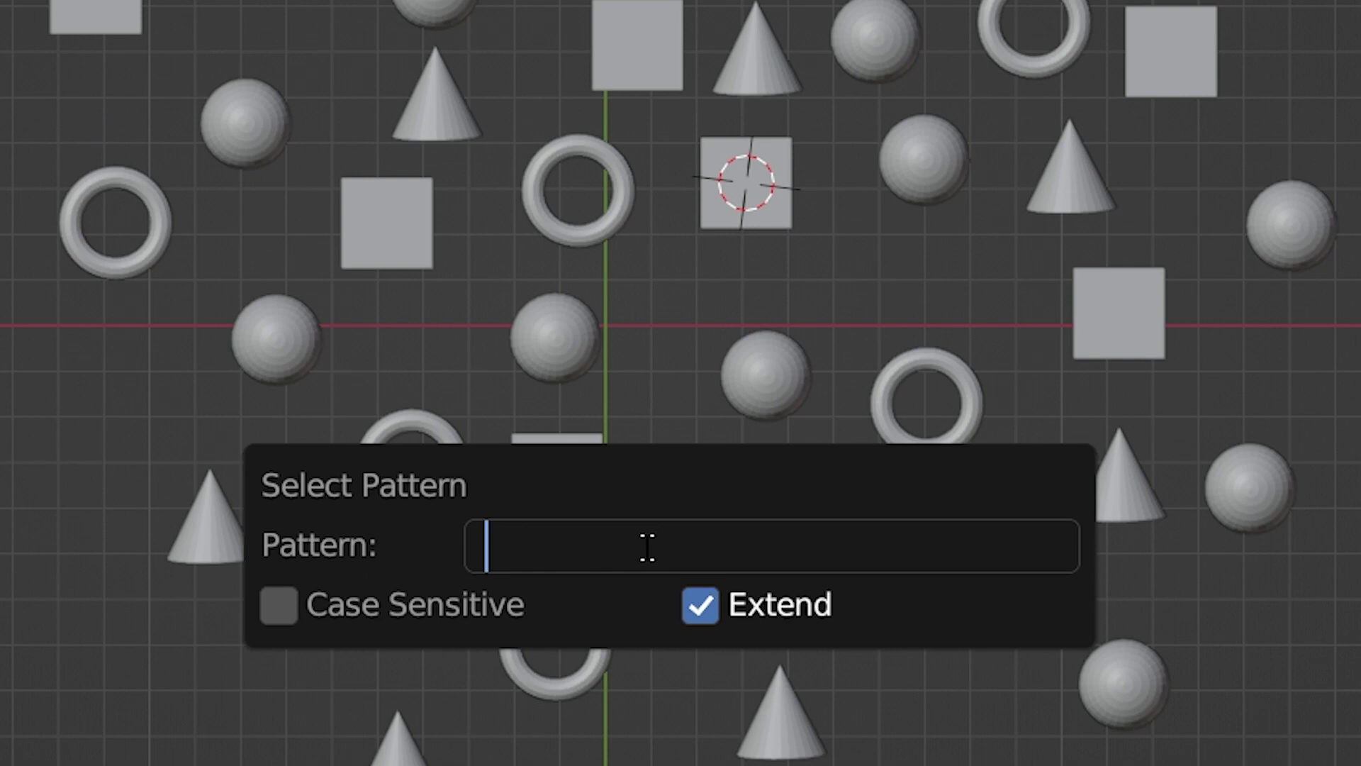
type("cu")
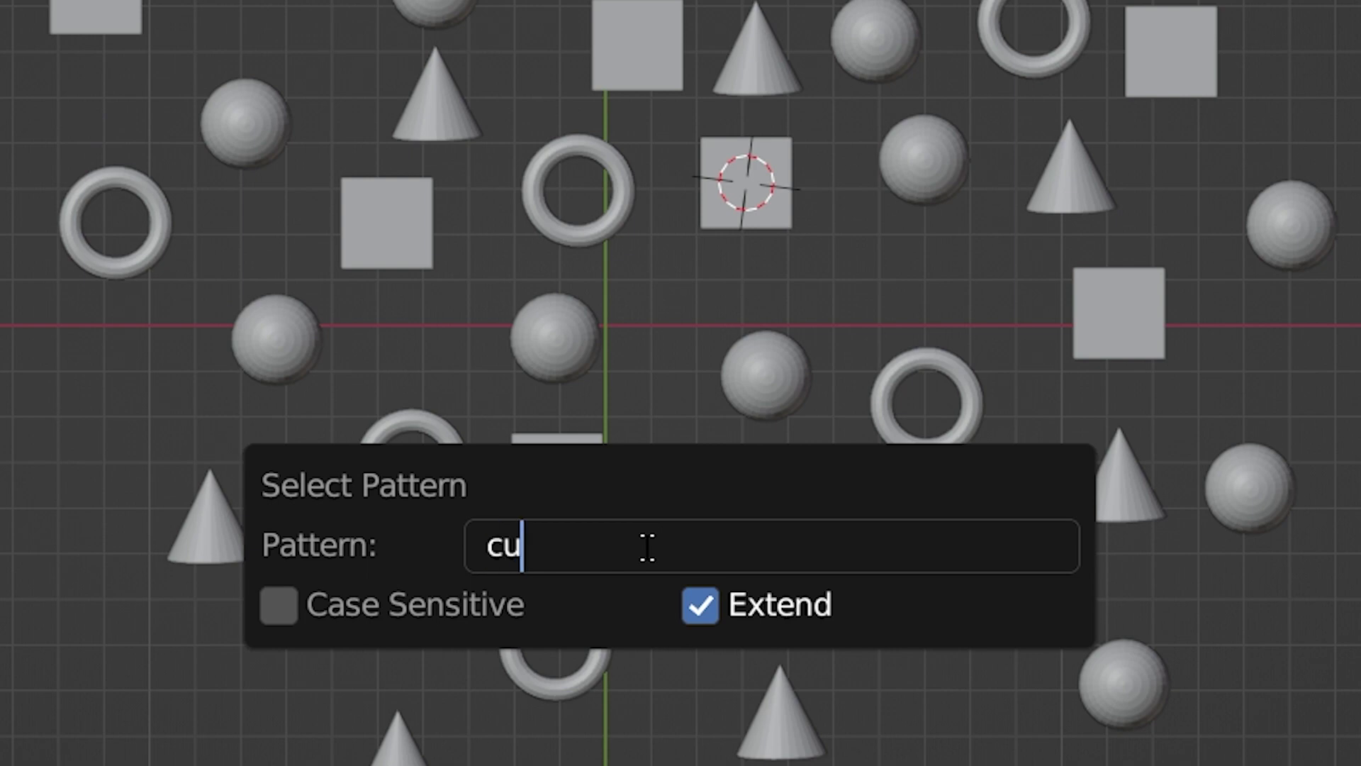
type("be*")
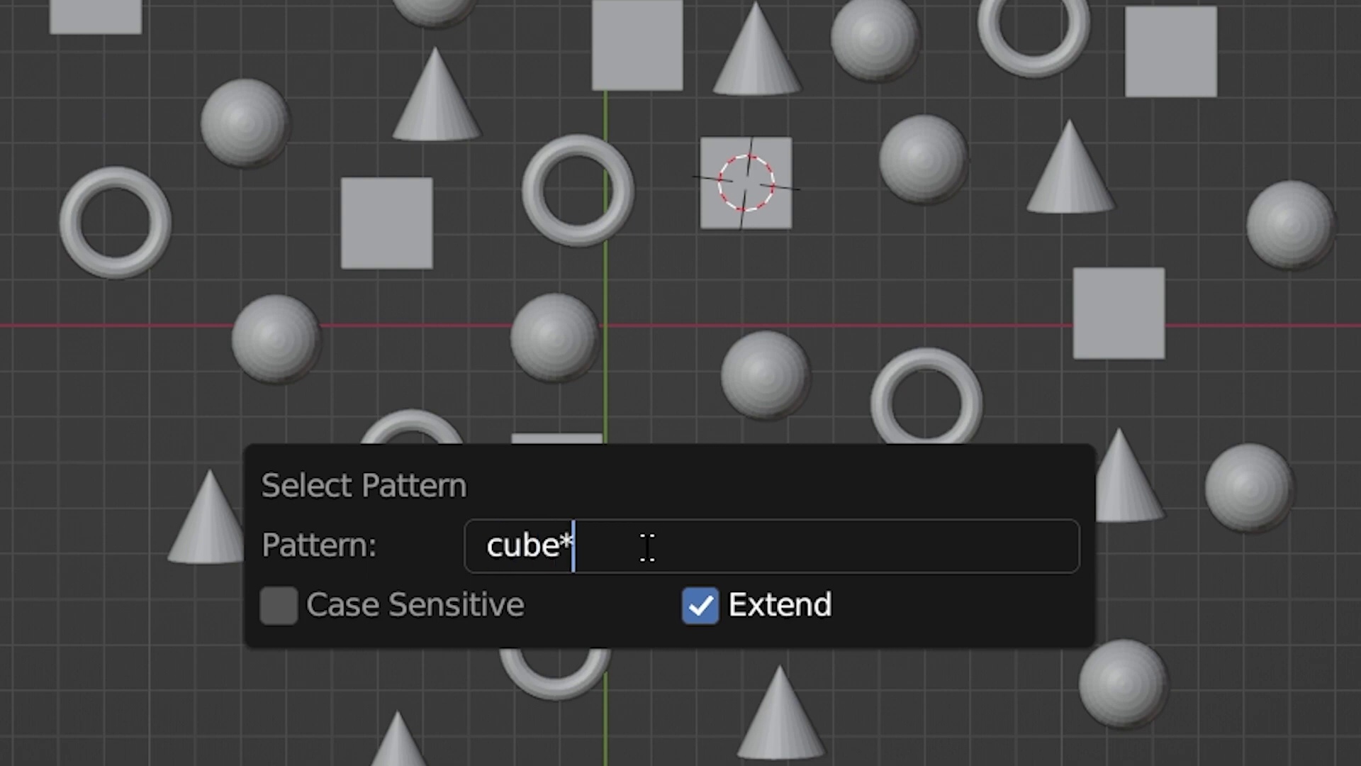
key("Return")
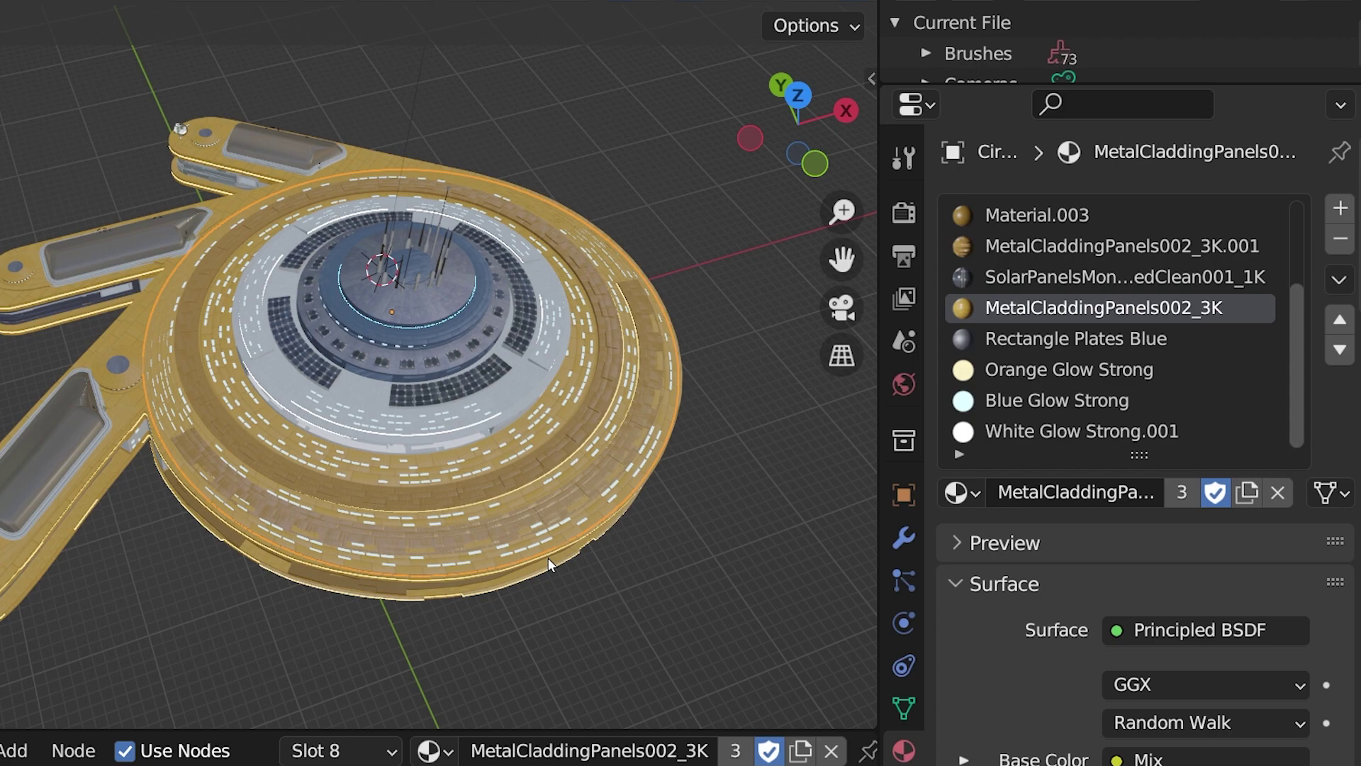
- Enter edit mode on the saucer and select all faces using the solar panels material
key("Tab")
scroll(547, 556, "up", 2)
scroll(548, 553, "up", 4)
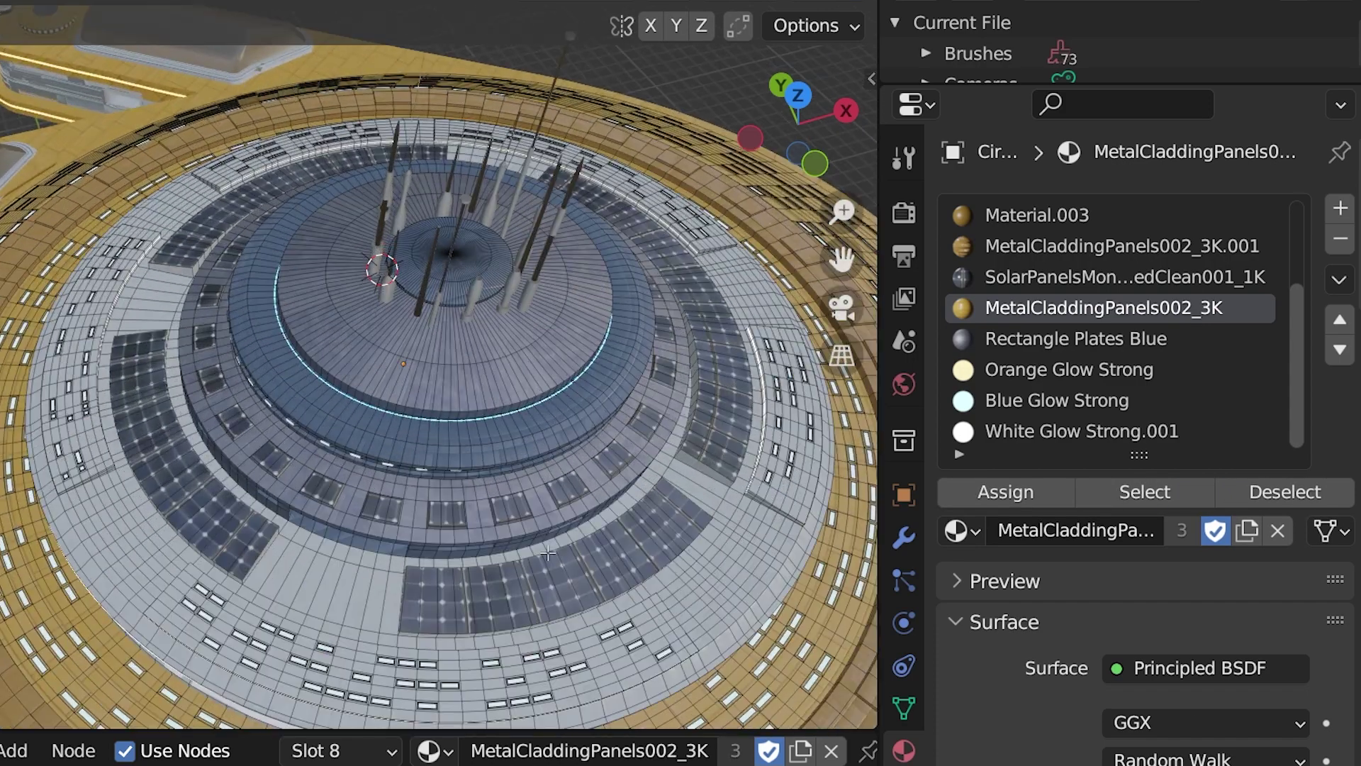
middle_click_drag(548, 553, 412, 365, "shift")
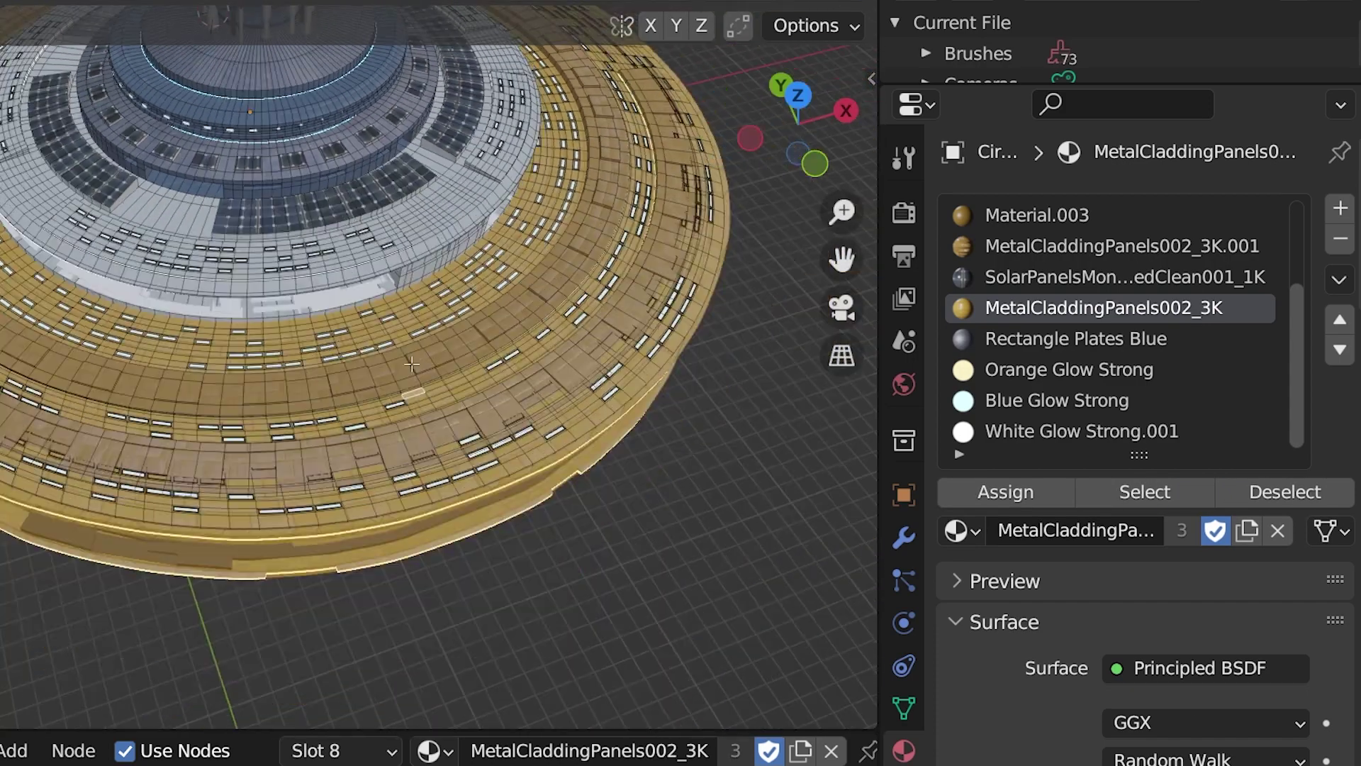
scroll(412, 365, "down", 1)
scroll(411, 365, "down", 1)
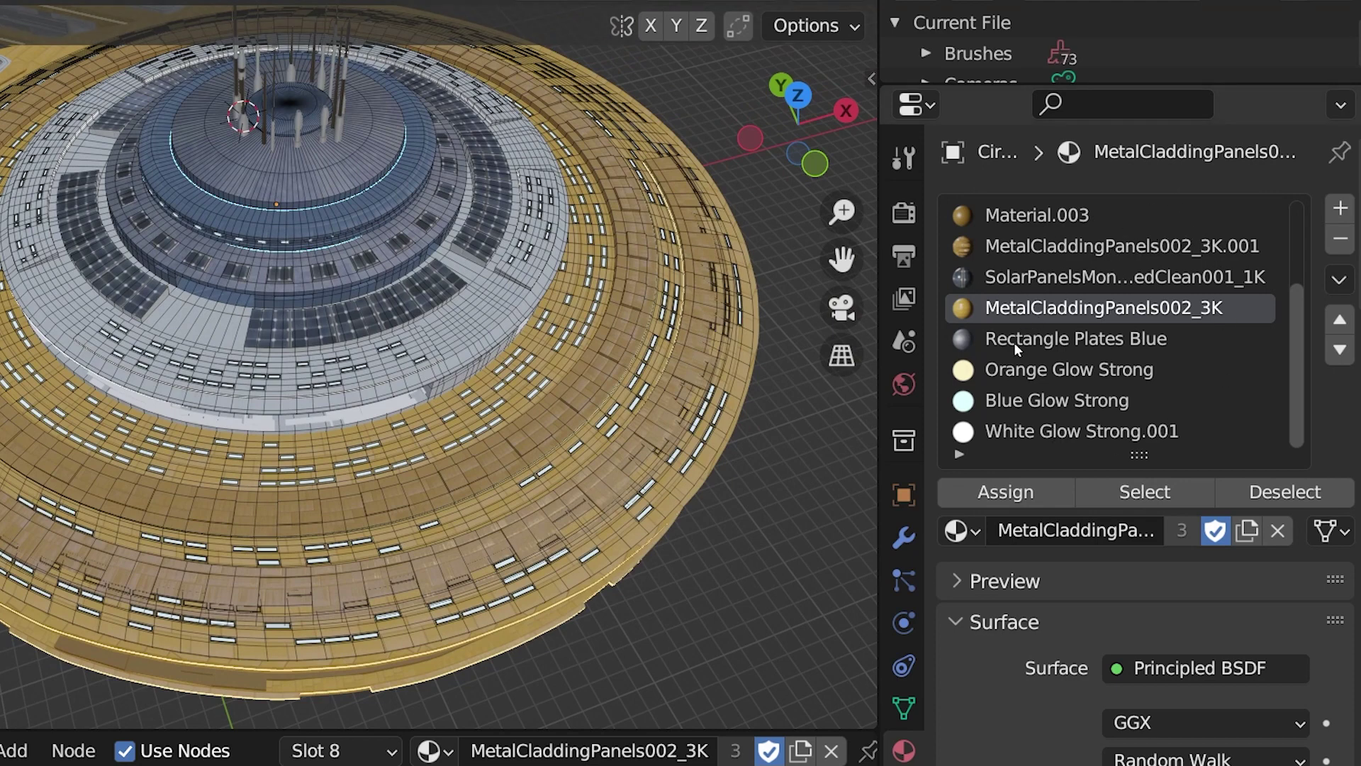
left_click(1200, 410)
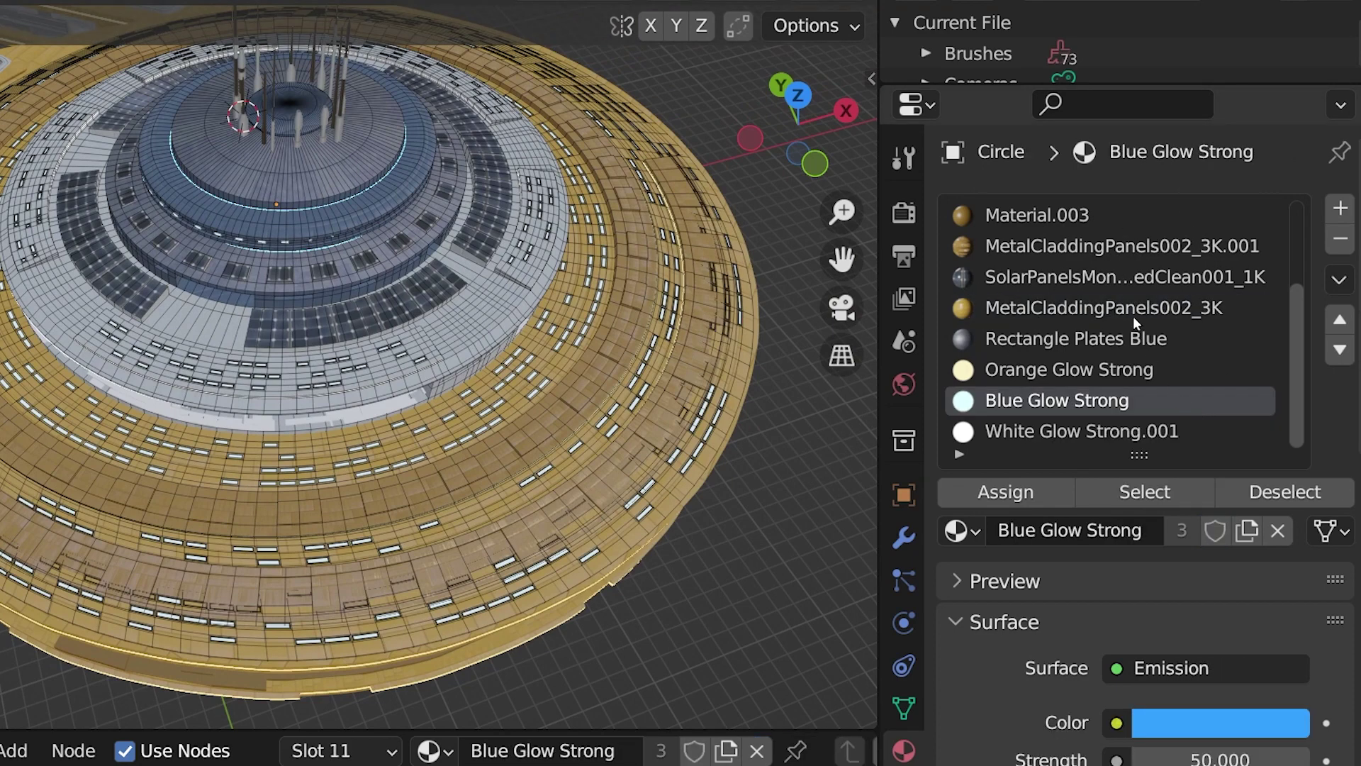
left_click(1118, 280)
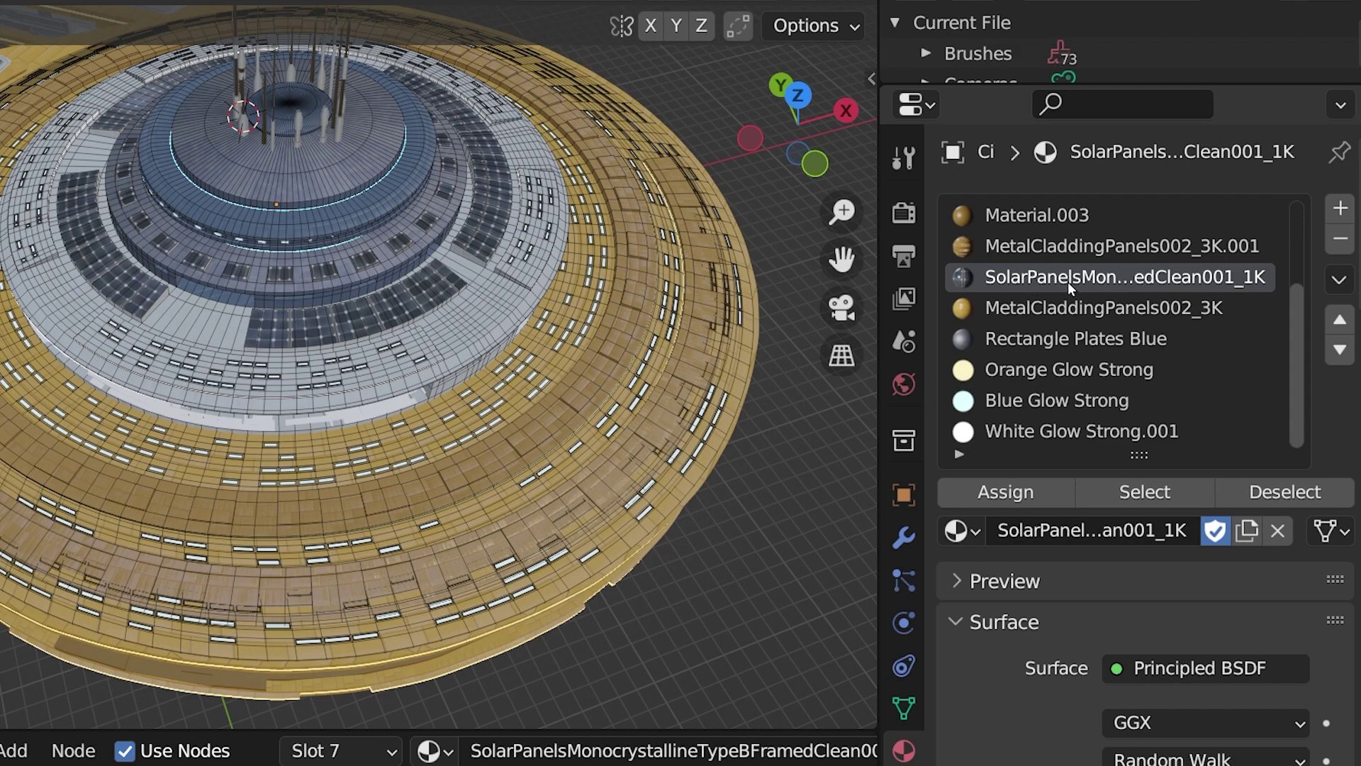
left_click(1131, 492)
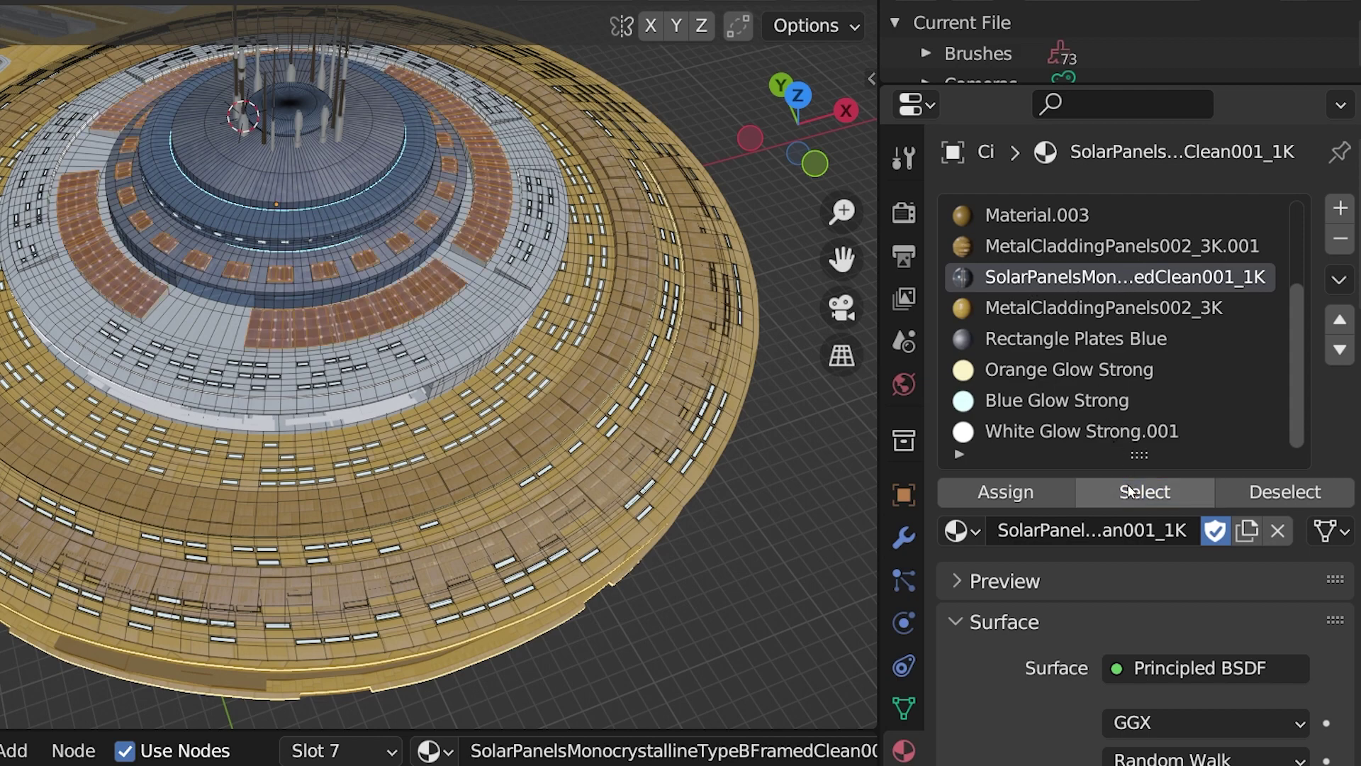
scroll(526, 487, "up", 5)
scroll(525, 487, "down", 1)
- Select the whole saucer mesh, then deselect faces using MetalCladdingPanels002_3K.001
middle_click_drag(526, 486, 487, 331)
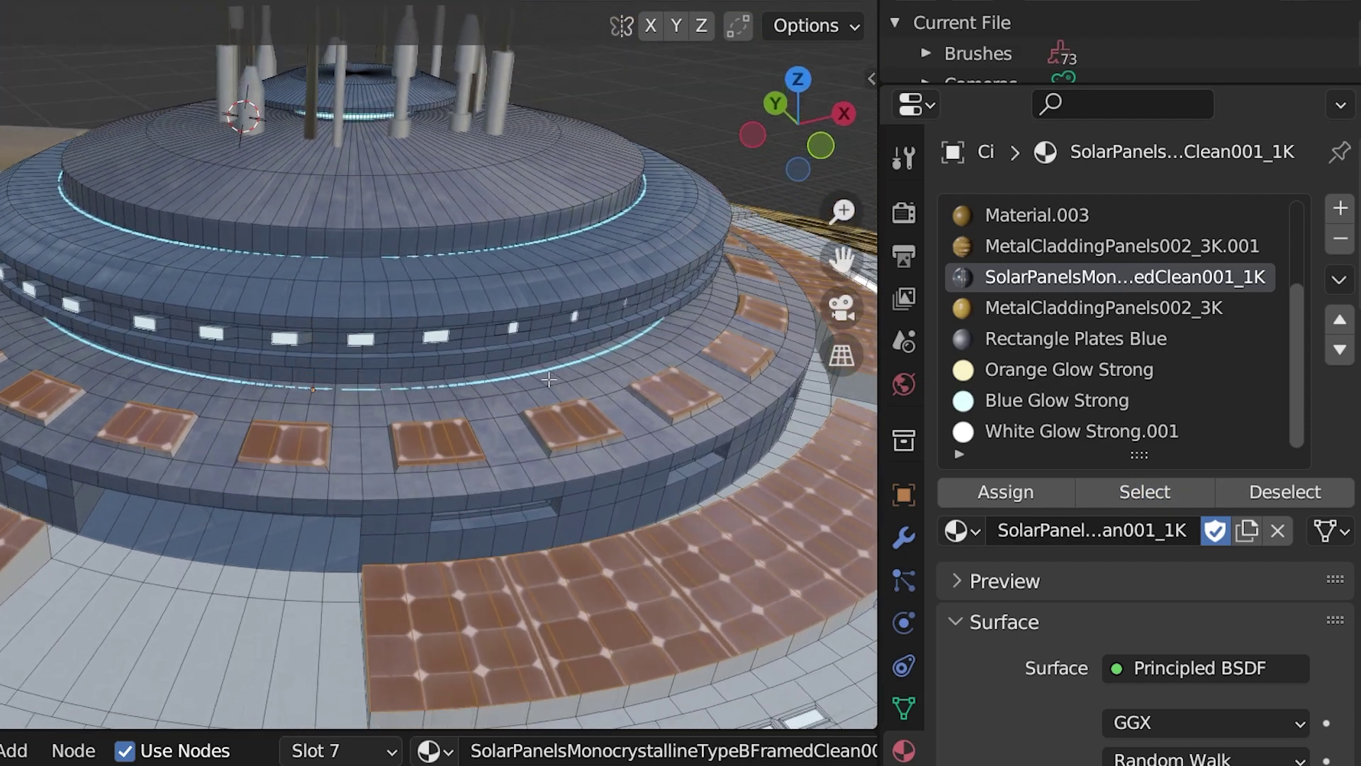
key("a")
scroll(486, 332, "down", 3)
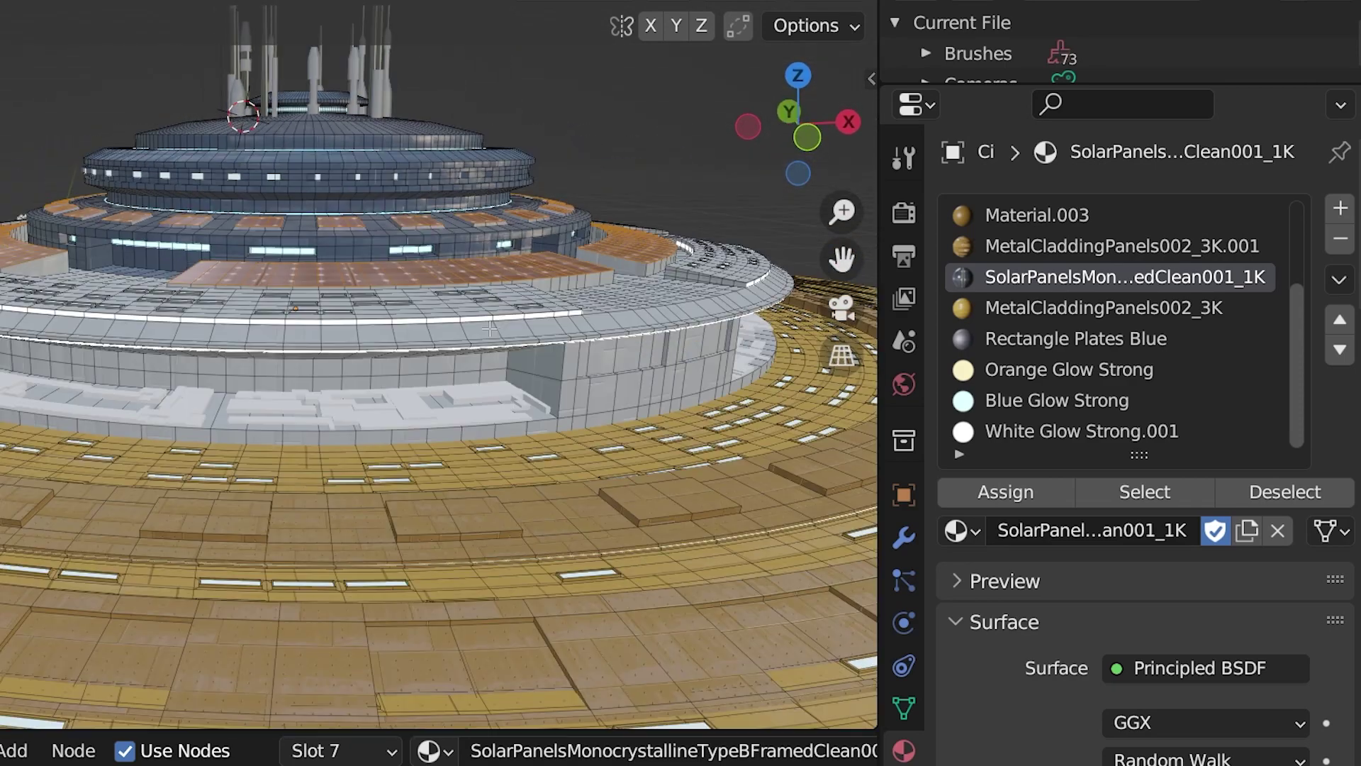
middle_click_drag(490, 328, 551, 451)
scroll(551, 451, "up", 2)
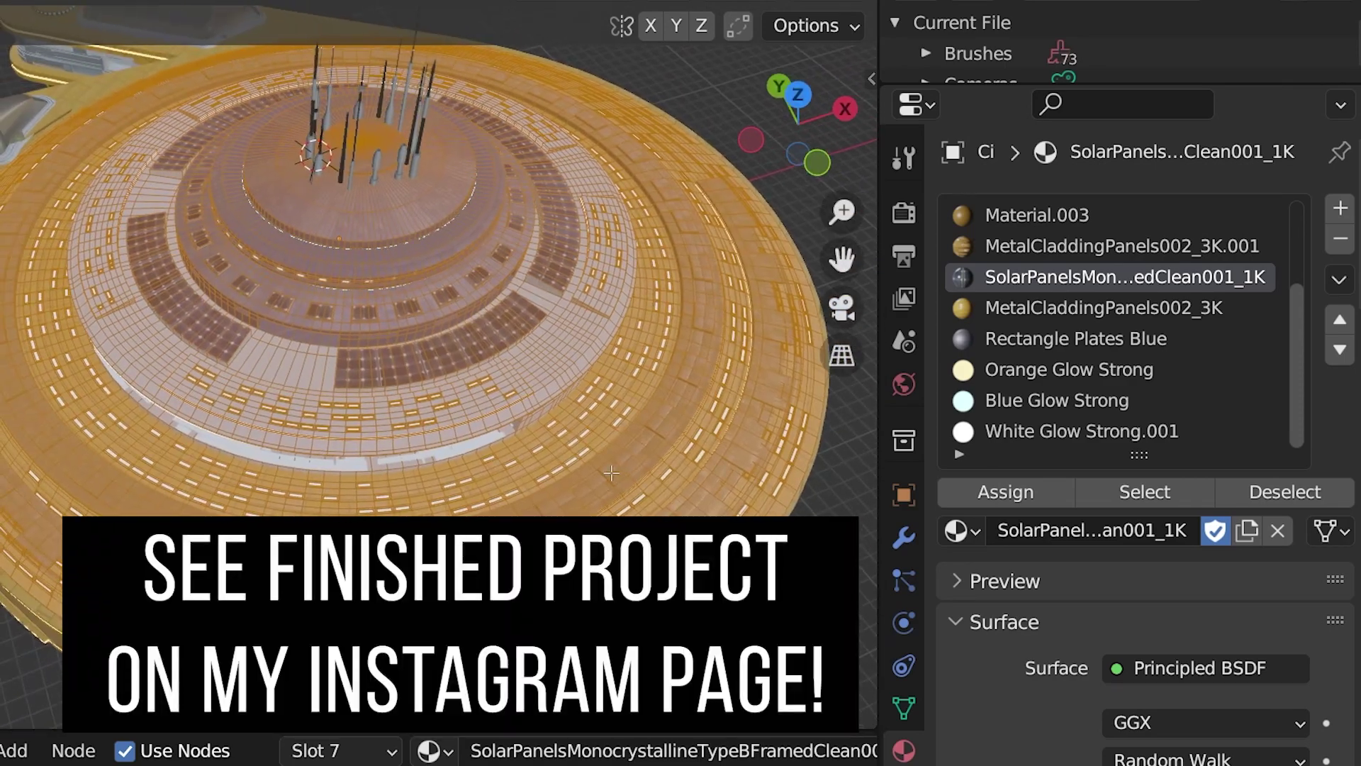
scroll(1053, 315, "up", 1)
left_click(1053, 277)
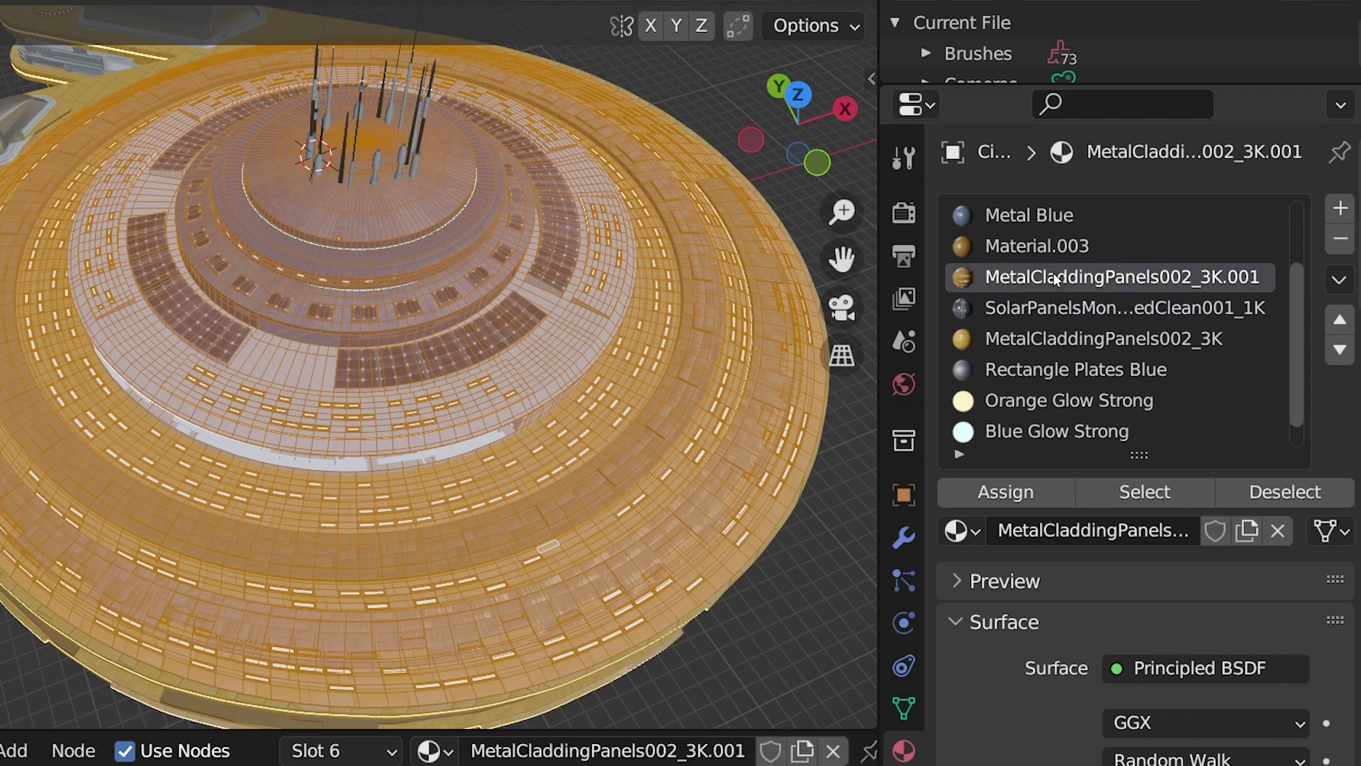
left_click(1276, 492)
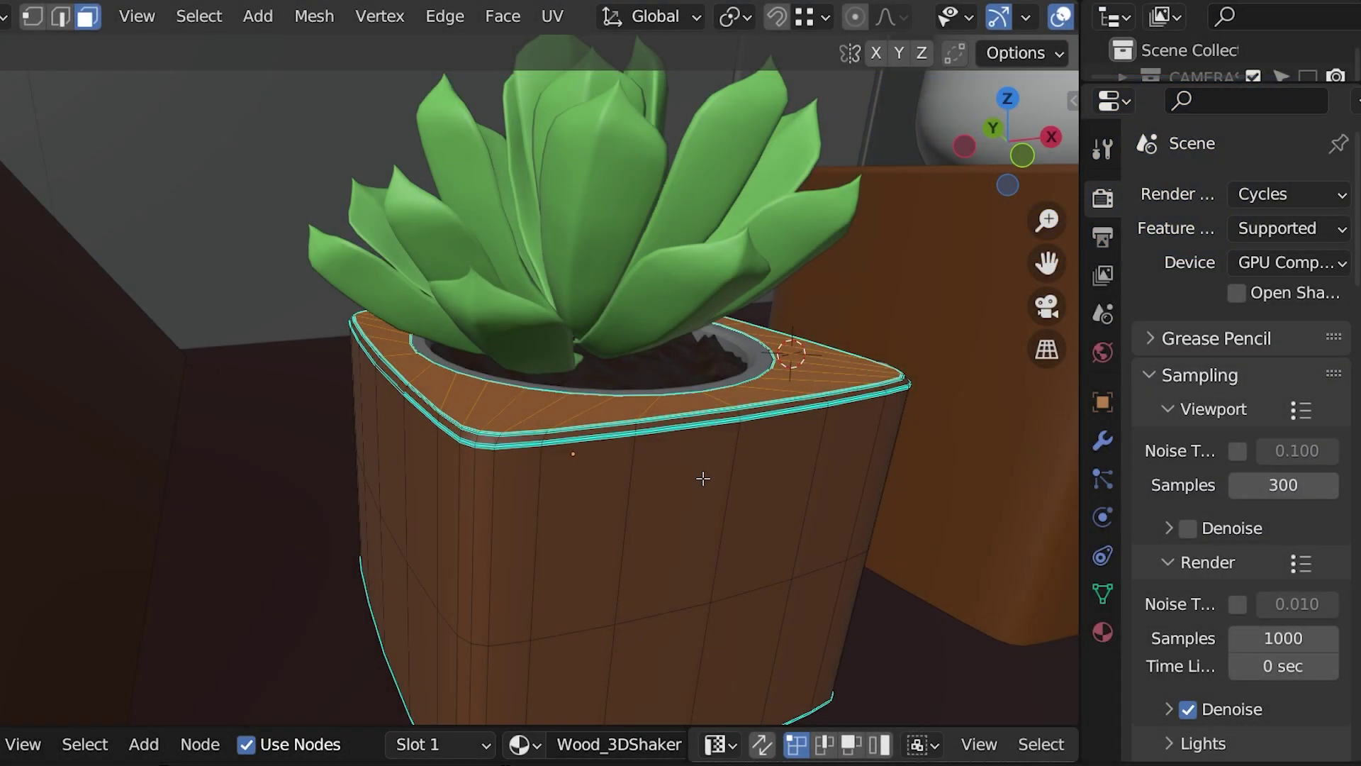
- Select the pot's top rim faces and show Box039's mesh data properties
middle_click_drag(692, 478, 677, 486)
left_click(527, 430)
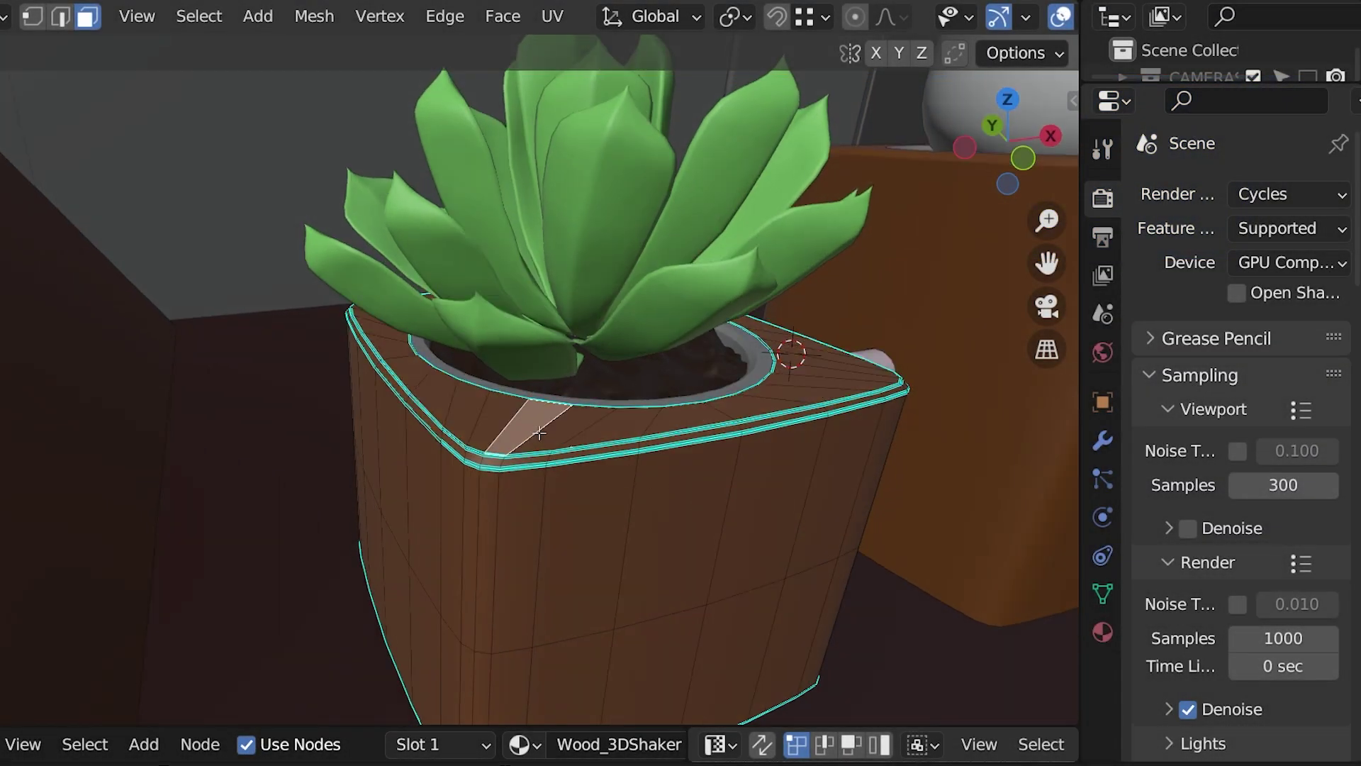
left_click(711, 422)
mouse_move(821, 475)
middle_mouse_down()
mouse_move(809, 453)
mouse_move(821, 458)
middle_mouse_up()
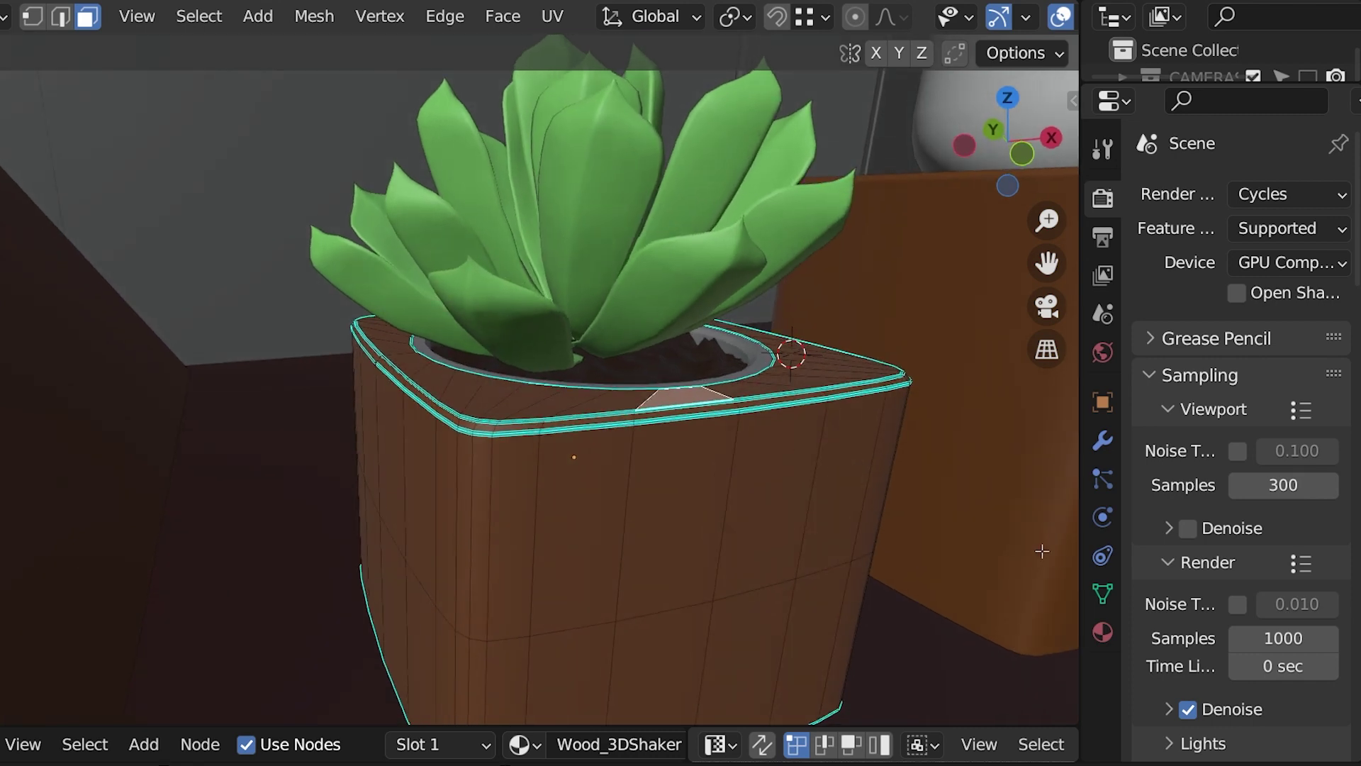
left_click(1104, 595)
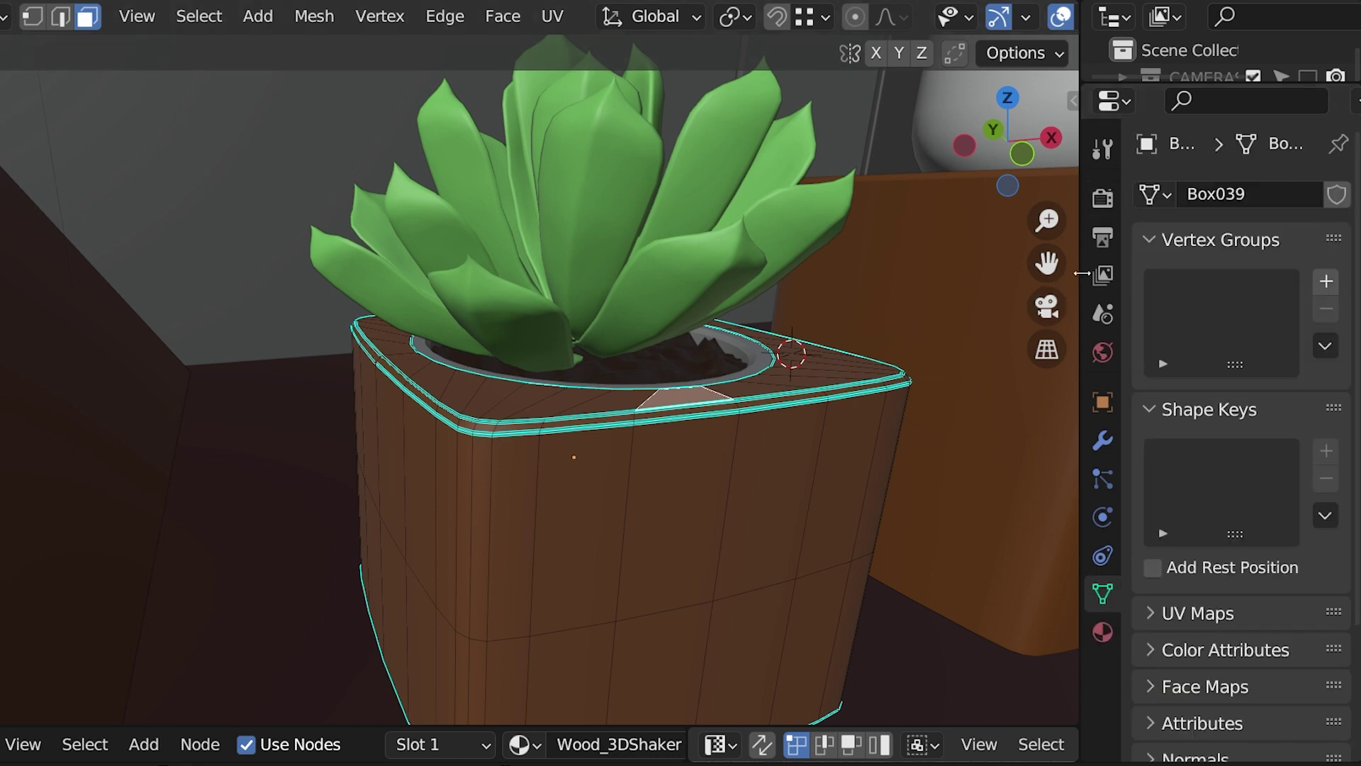
left_click_drag(1079, 274, 971, 273)
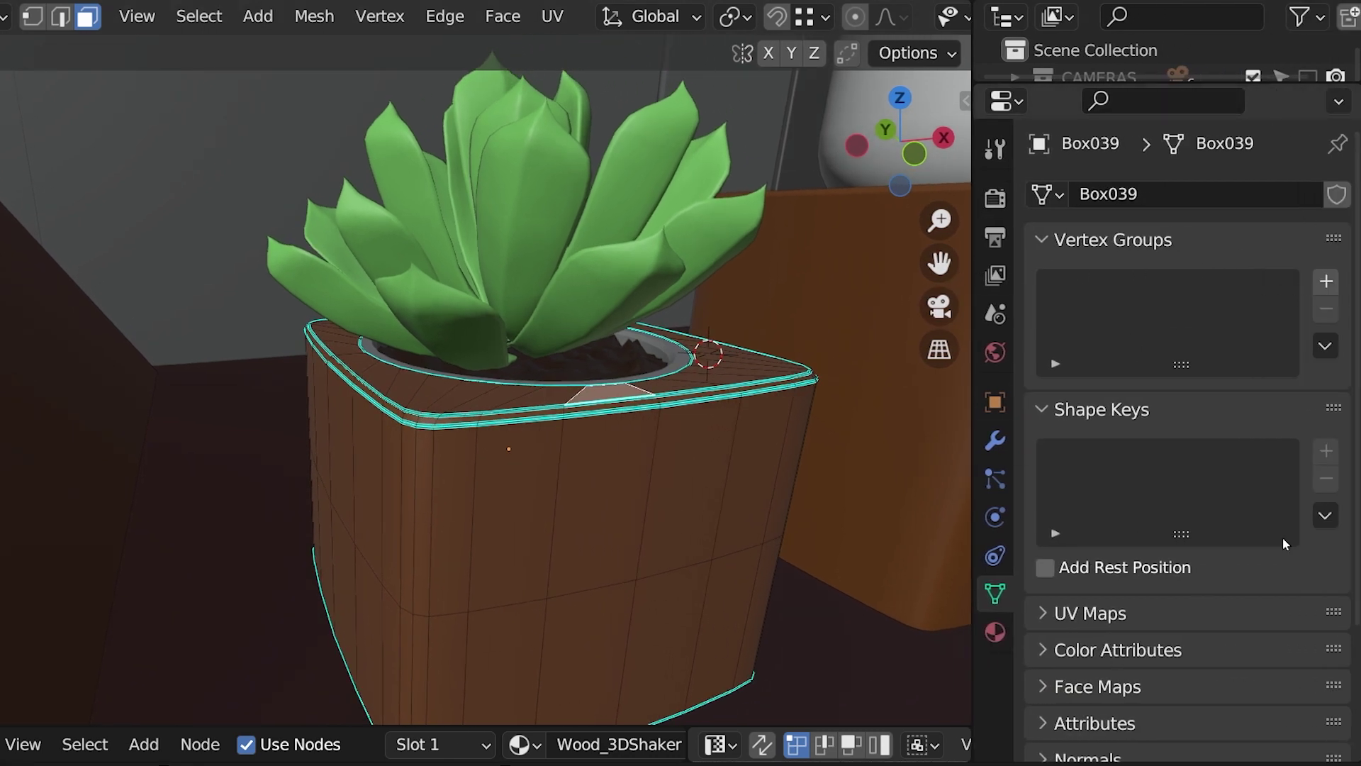
- Create vertex group My Group from the rim faces, deselect all, then reselect them via the group
left_click(1327, 282)
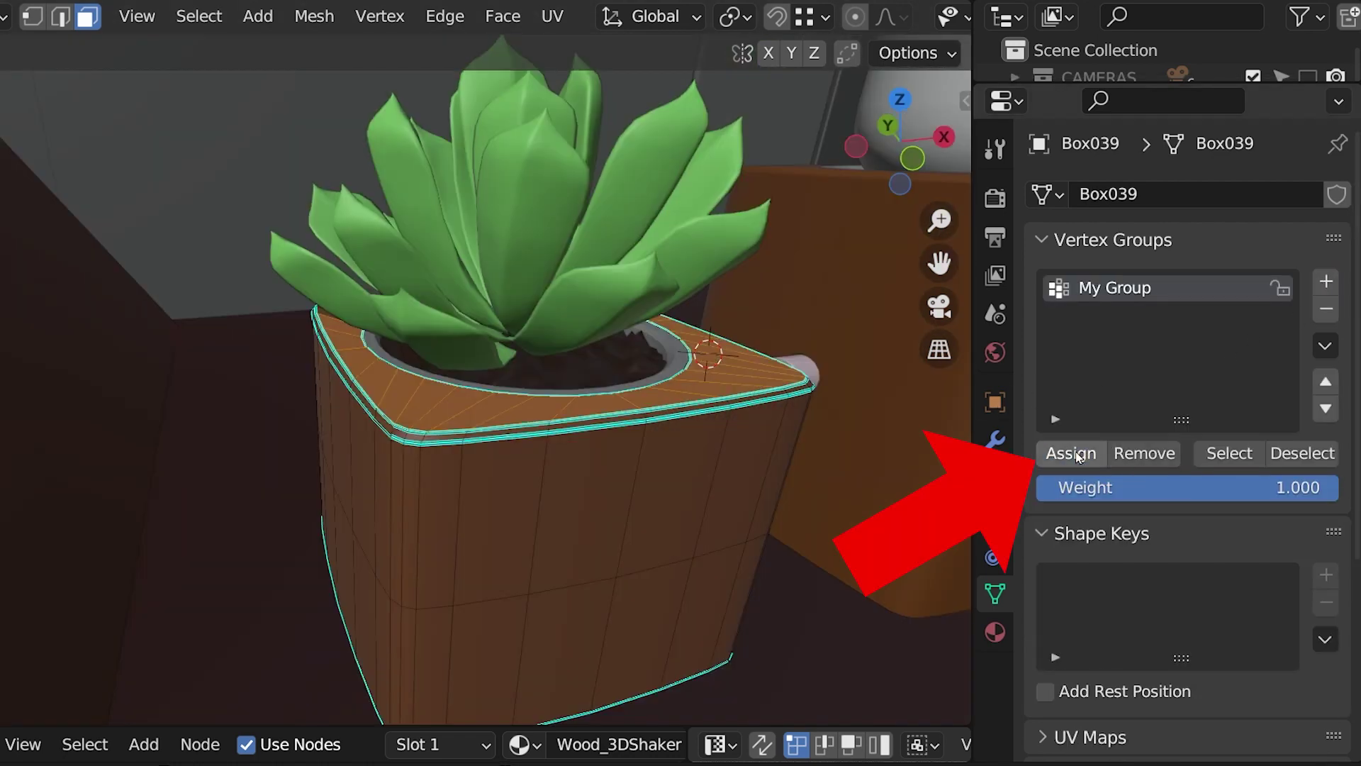
left_click(1078, 455)
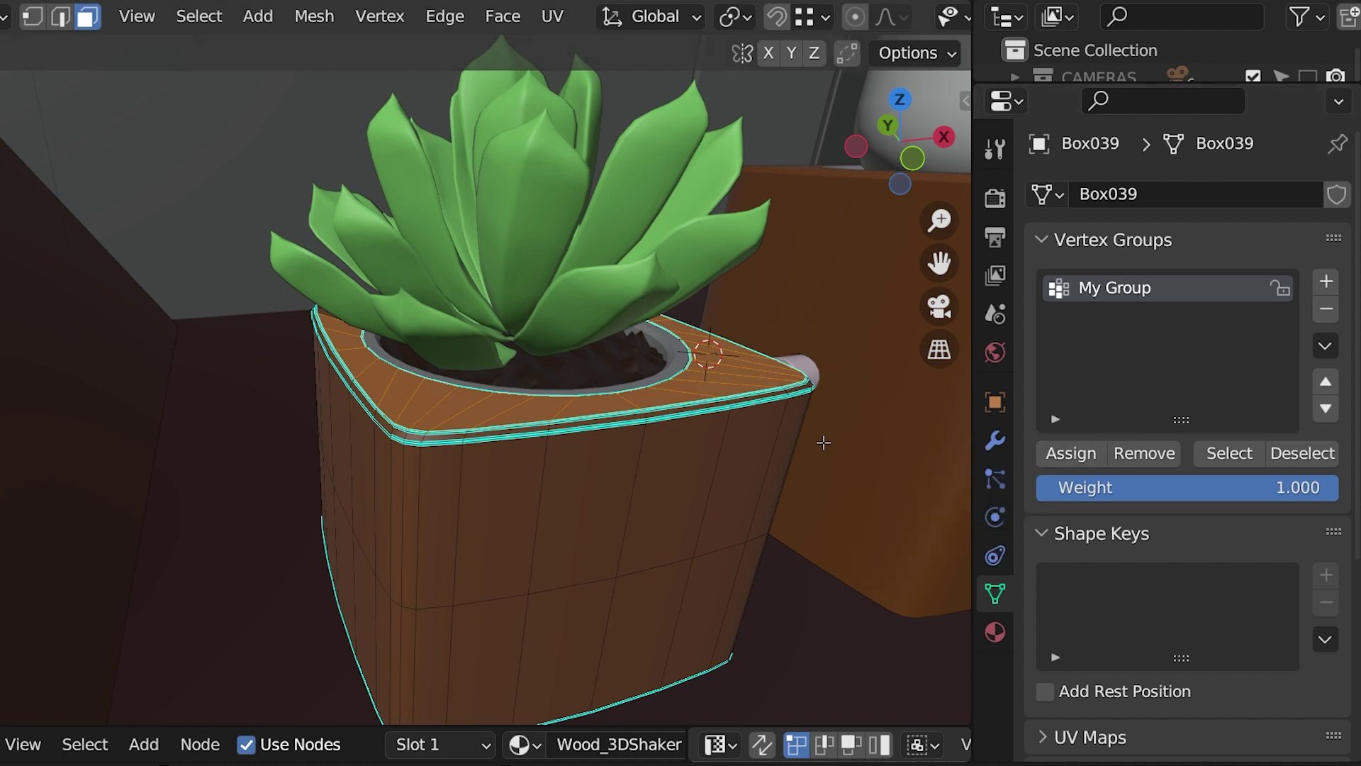
key("alt+a")
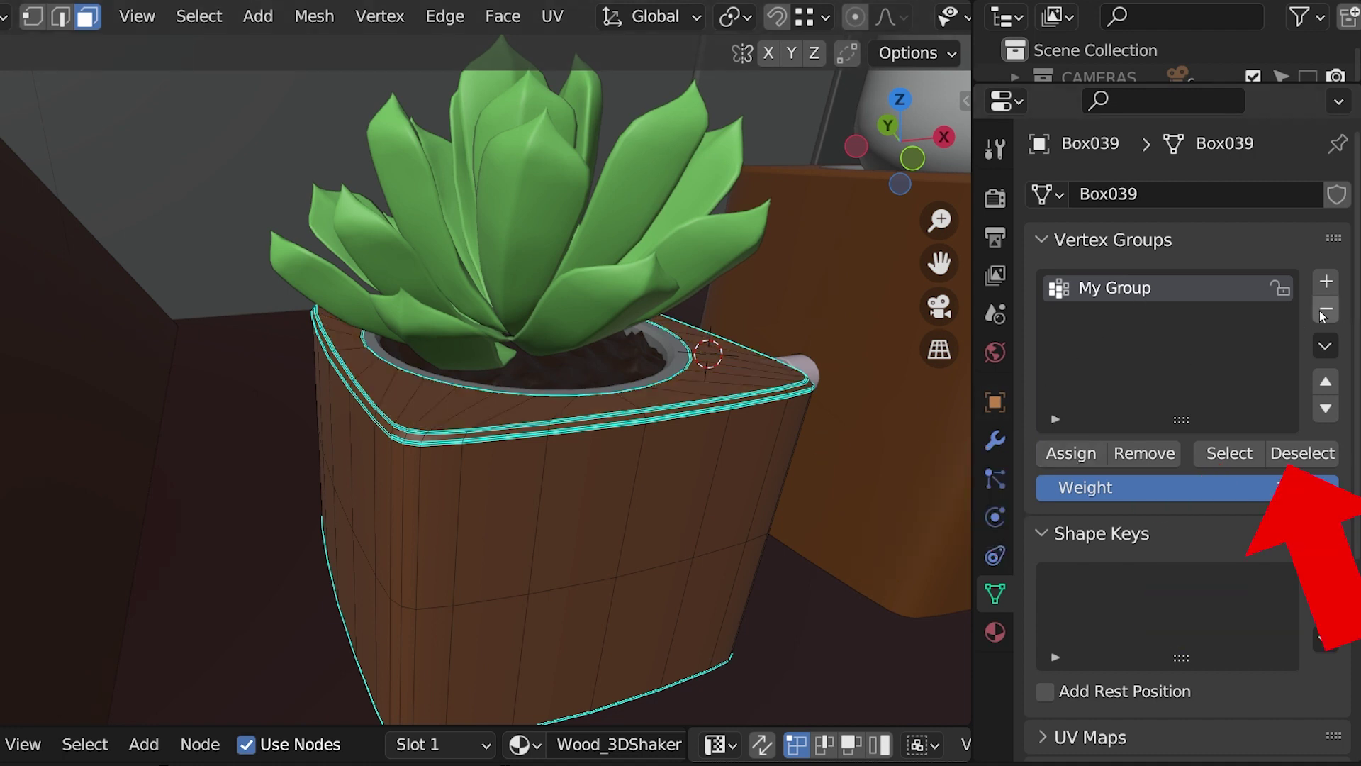
left_click(1230, 455)
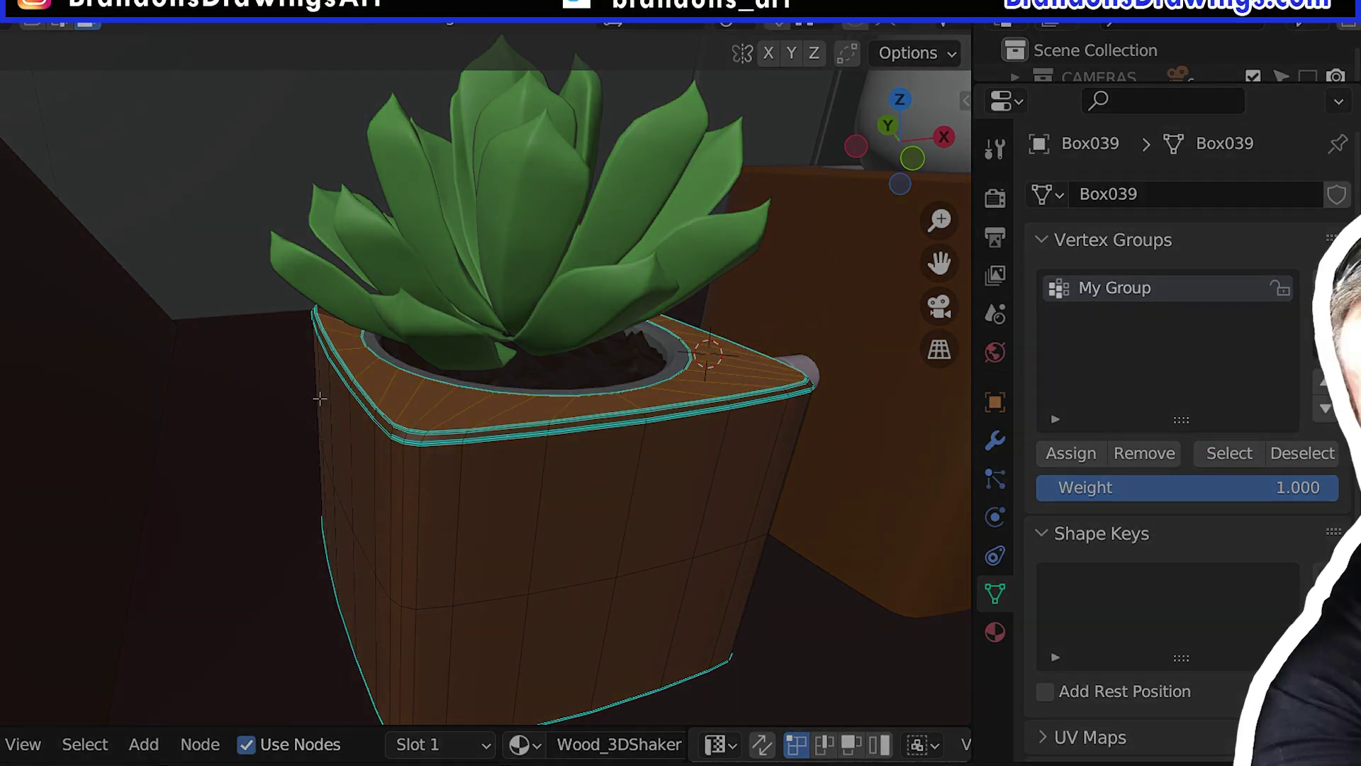